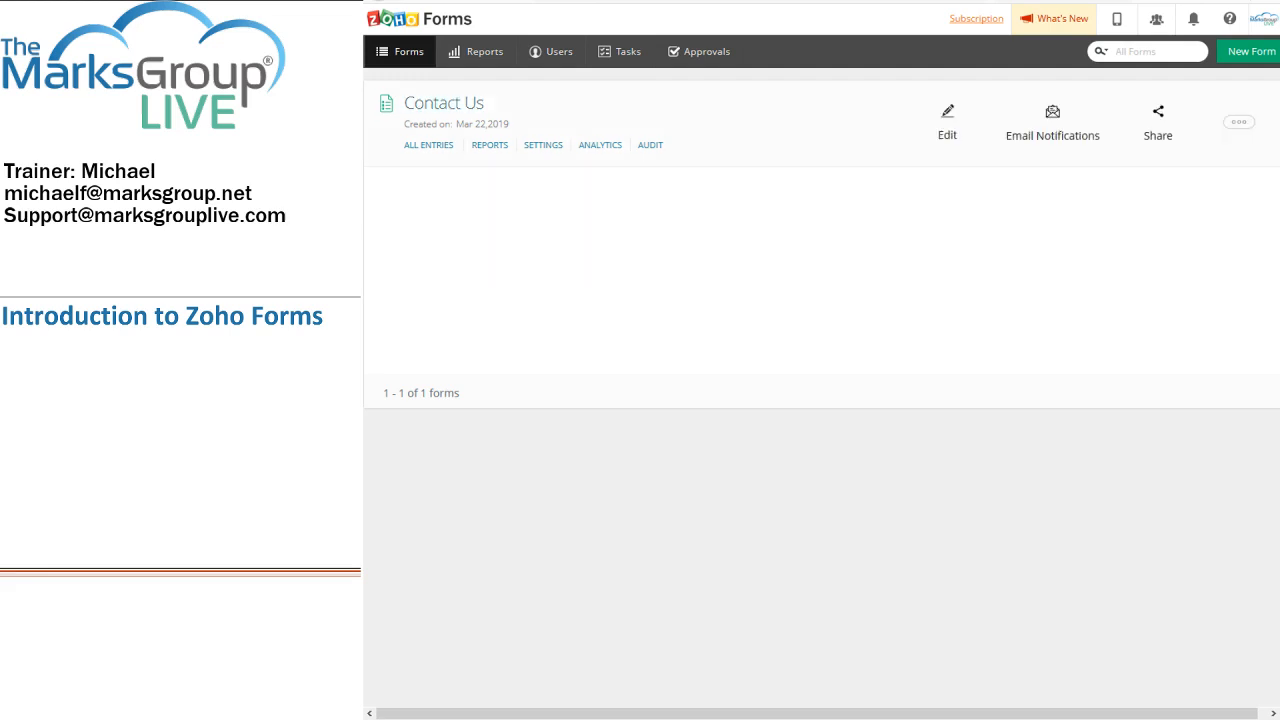
Step: Open Account Usage from the profile menu to view the Free plan's form, submission and storage limits
mouse_move(712, 116)
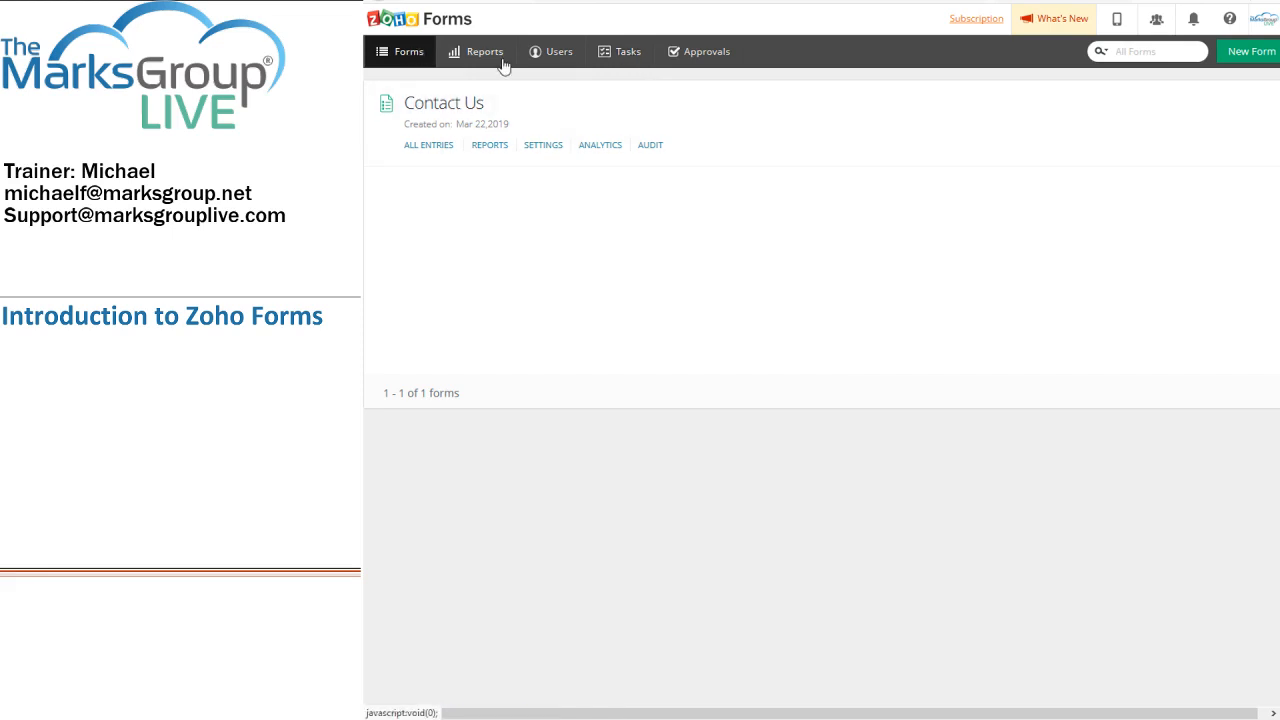
left_click(1266, 27)
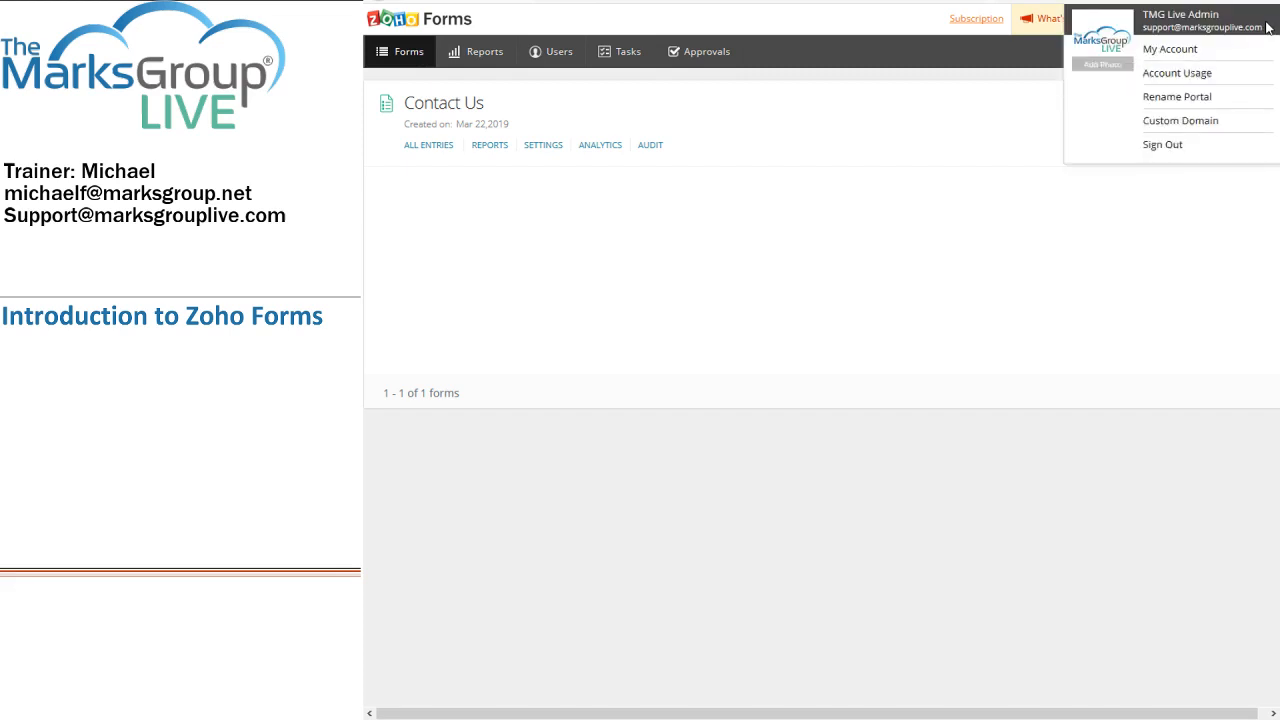
left_click(1190, 84)
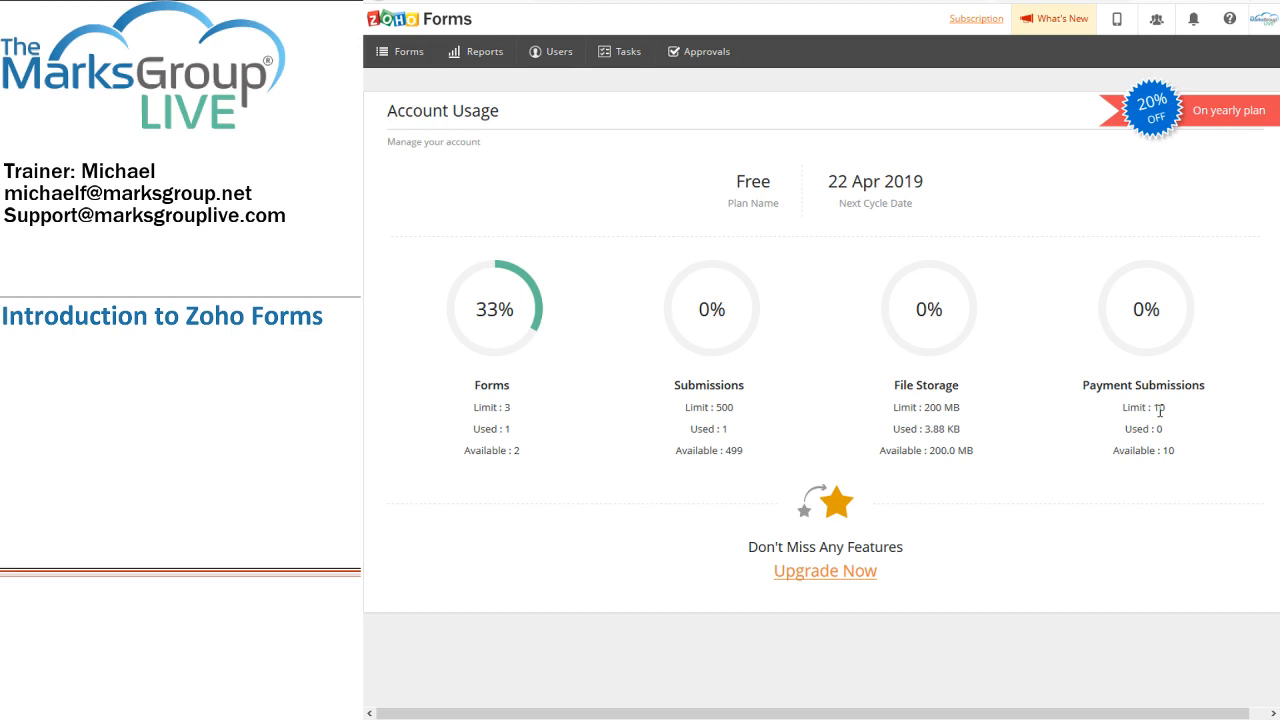
Step: Browse the paid upgrade plans, expanding the plan cards to compare all their features
left_click(818, 572)
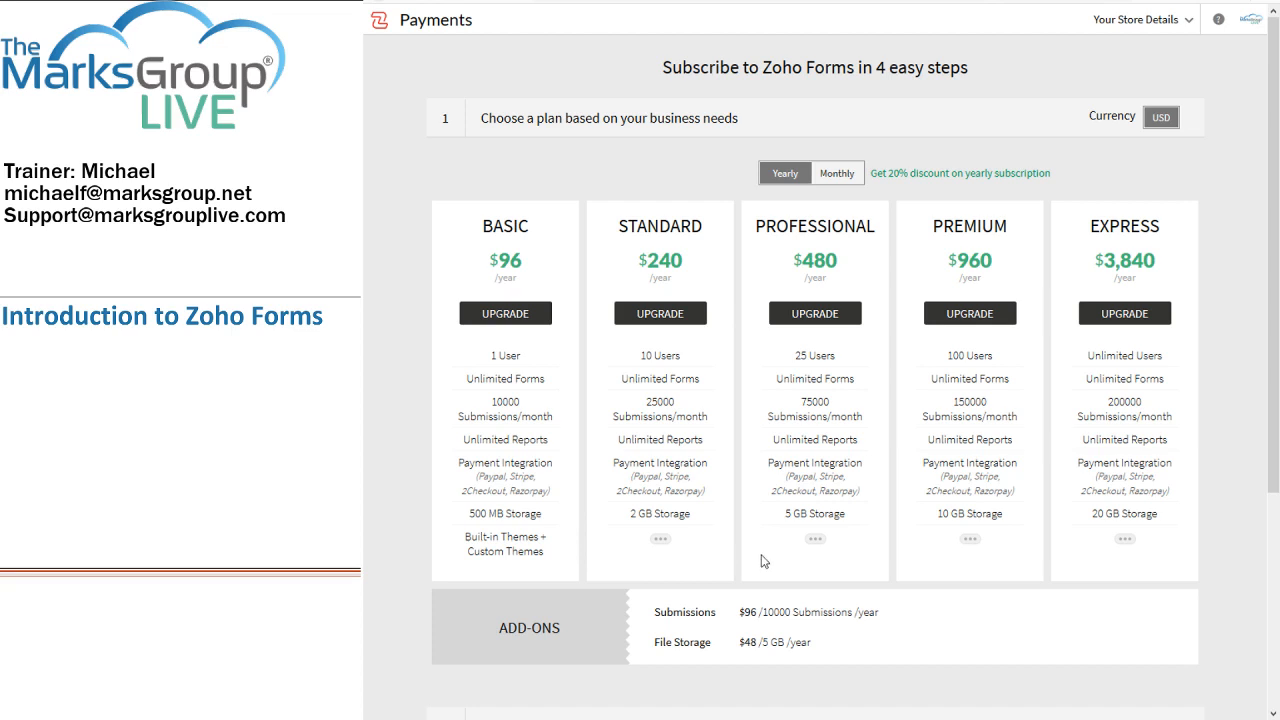
left_click(661, 539)
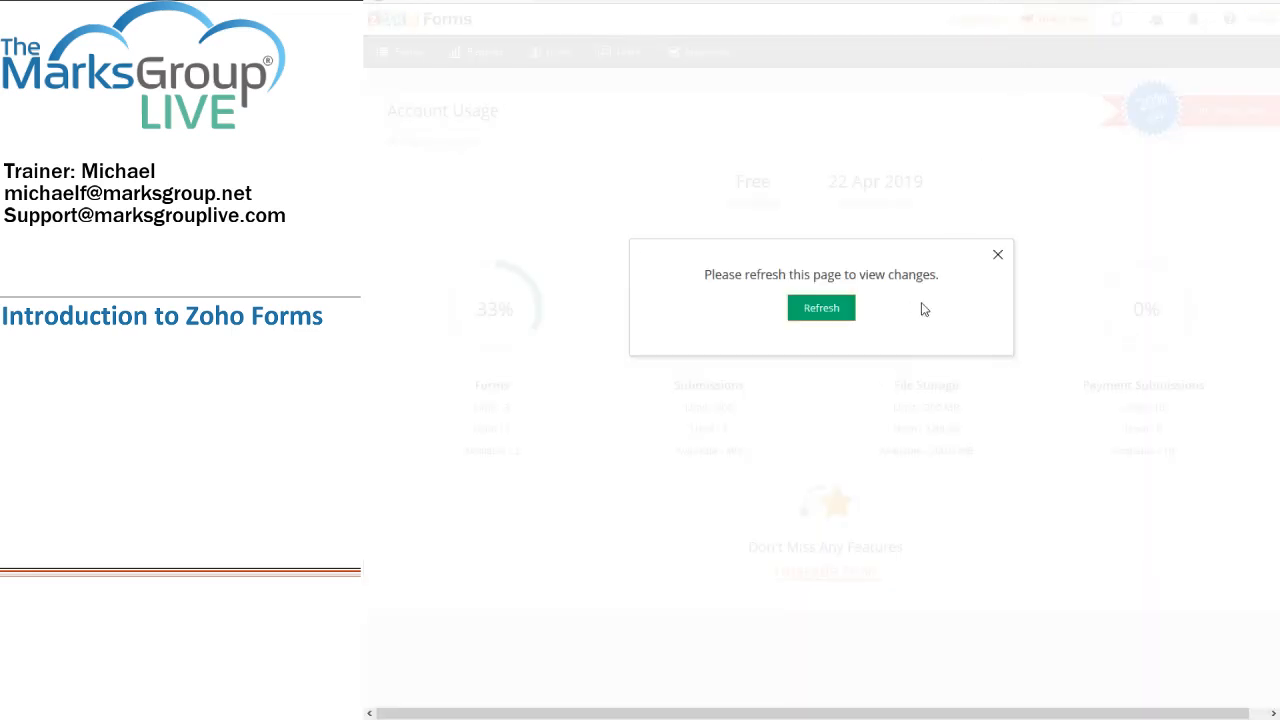
Step: Refresh the Account Usage page and go back to the forms list showing Contact Us
left_click(818, 308)
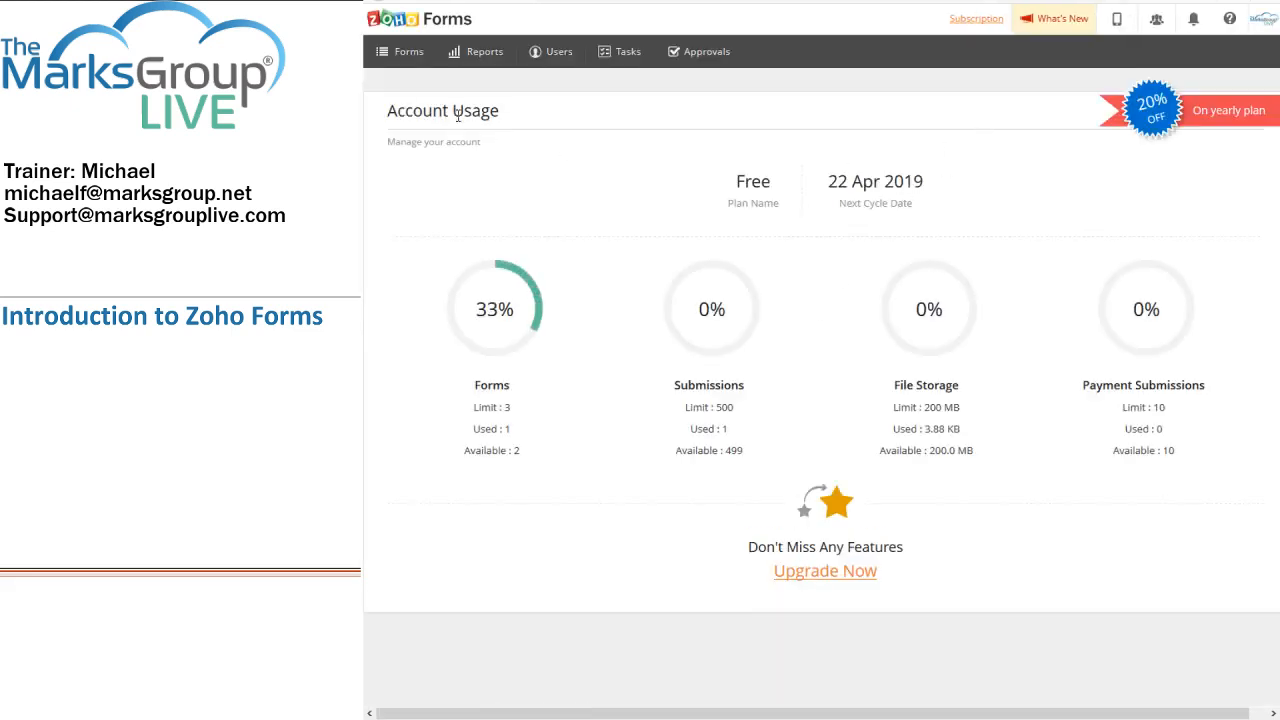
left_click(409, 55)
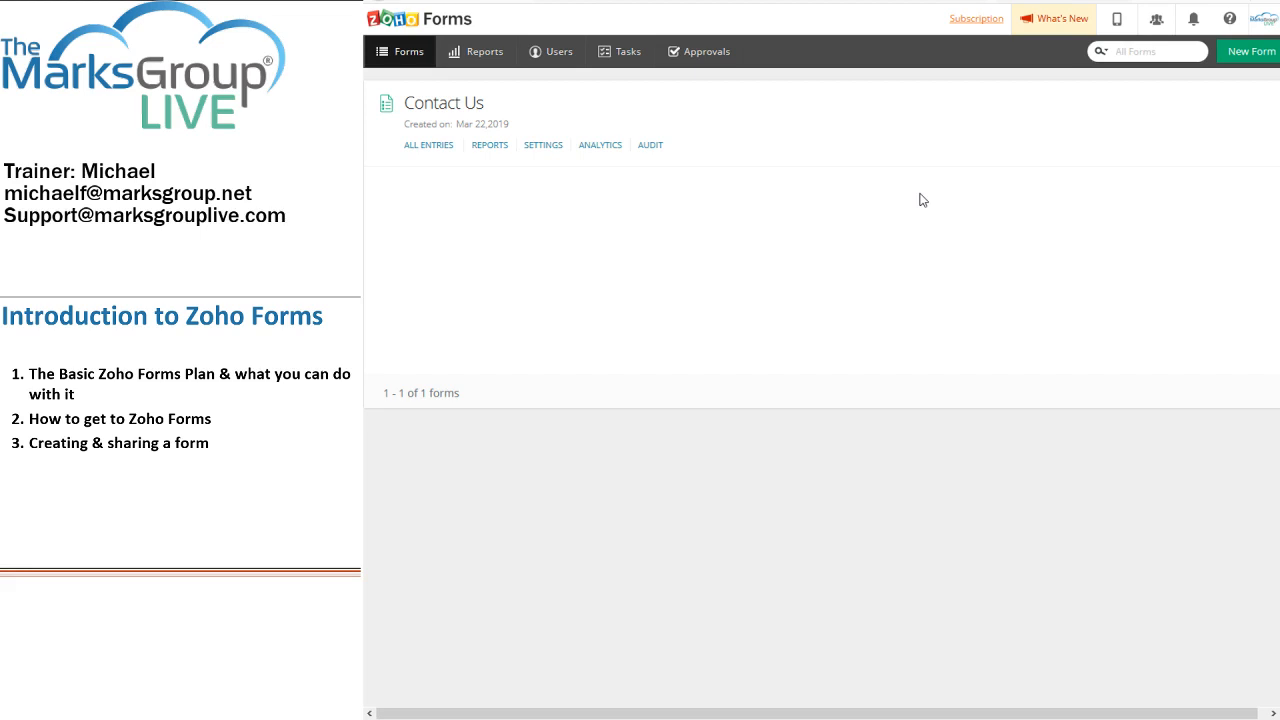
mouse_move(432, 111)
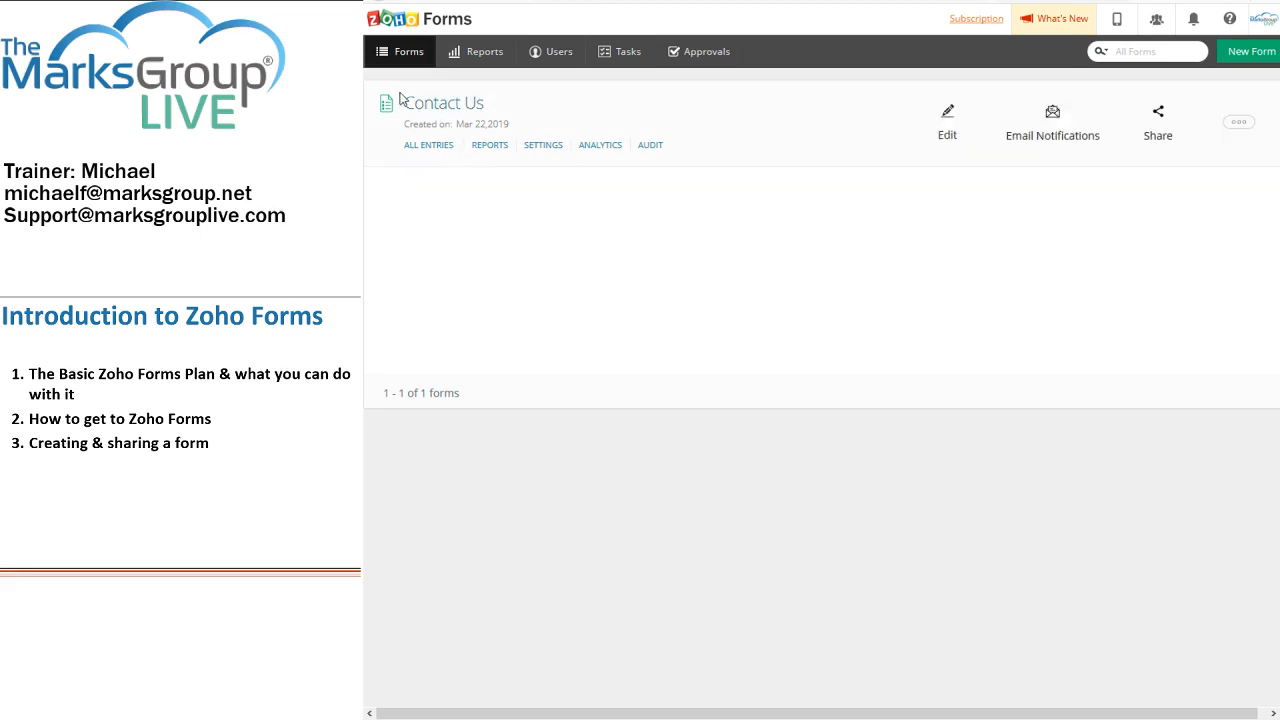
Step: Start a new form from a template, opening the Template Gallery on Bug Tracker
left_click(1236, 61)
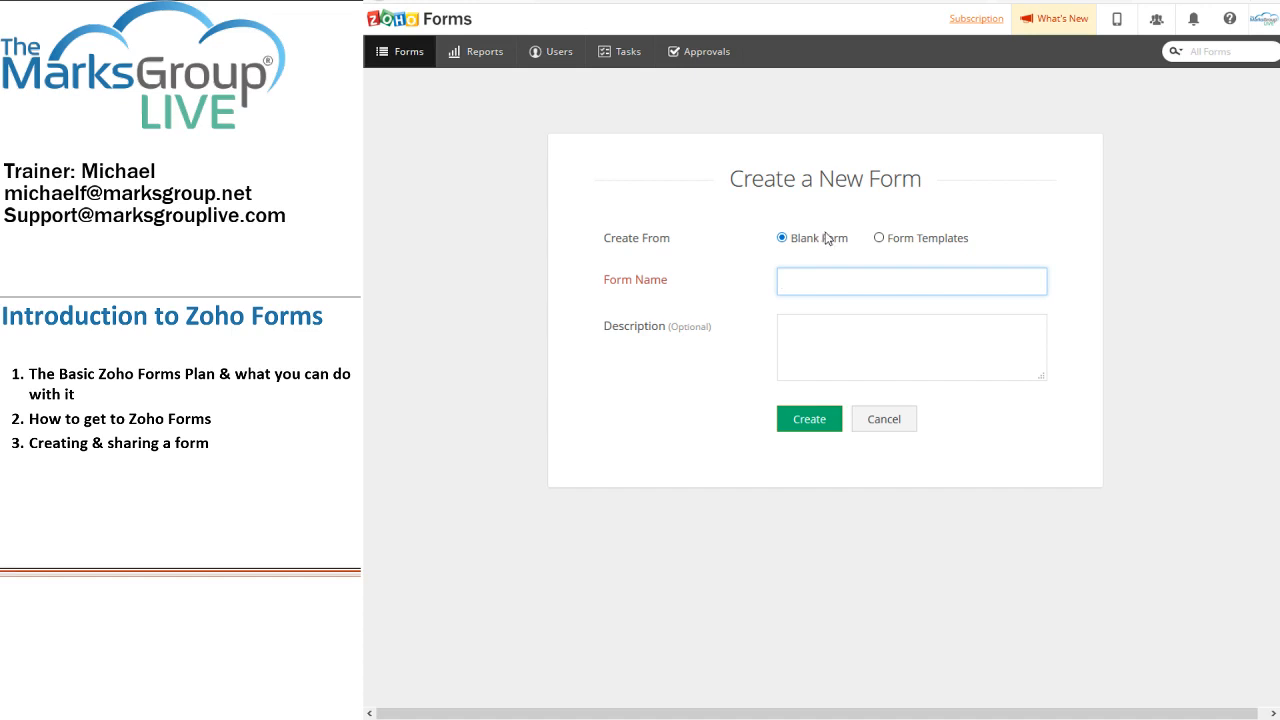
left_click(926, 243)
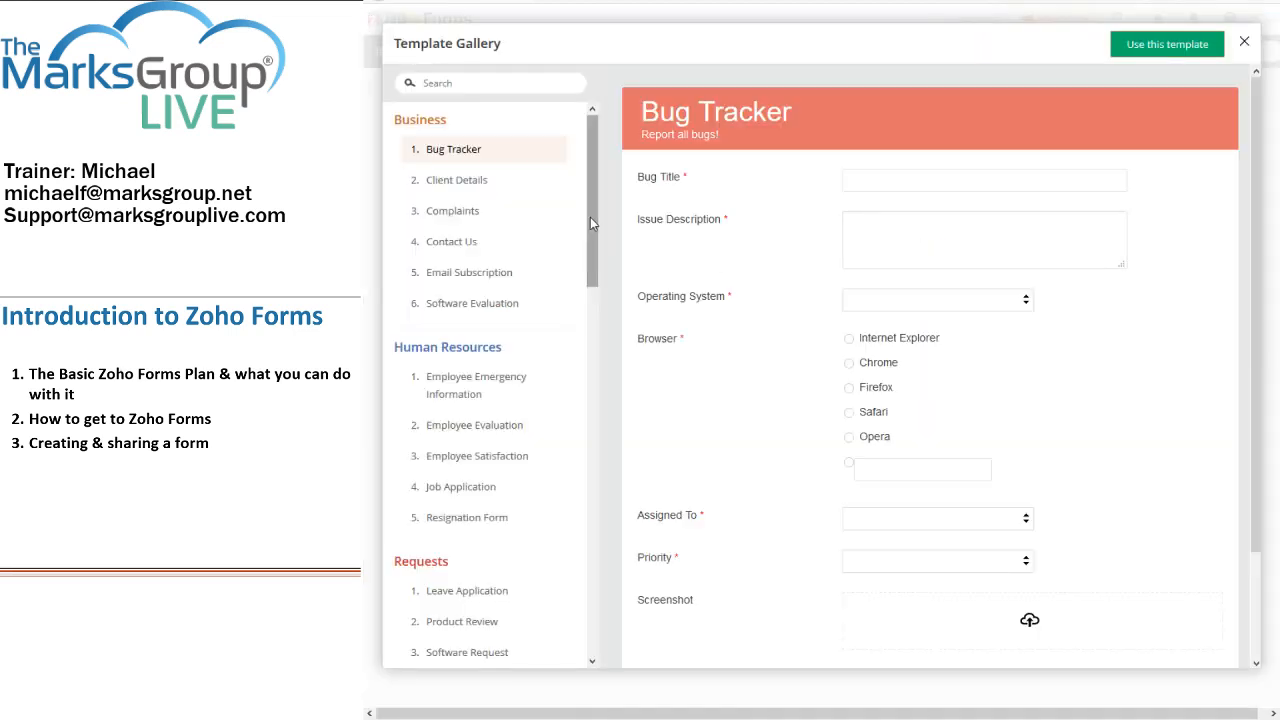
Step: Preview the Party Invitation, Course Evaluation, Patient Admission and Patient Details templates, then close the gallery
left_click_drag(592, 213, 603, 514)
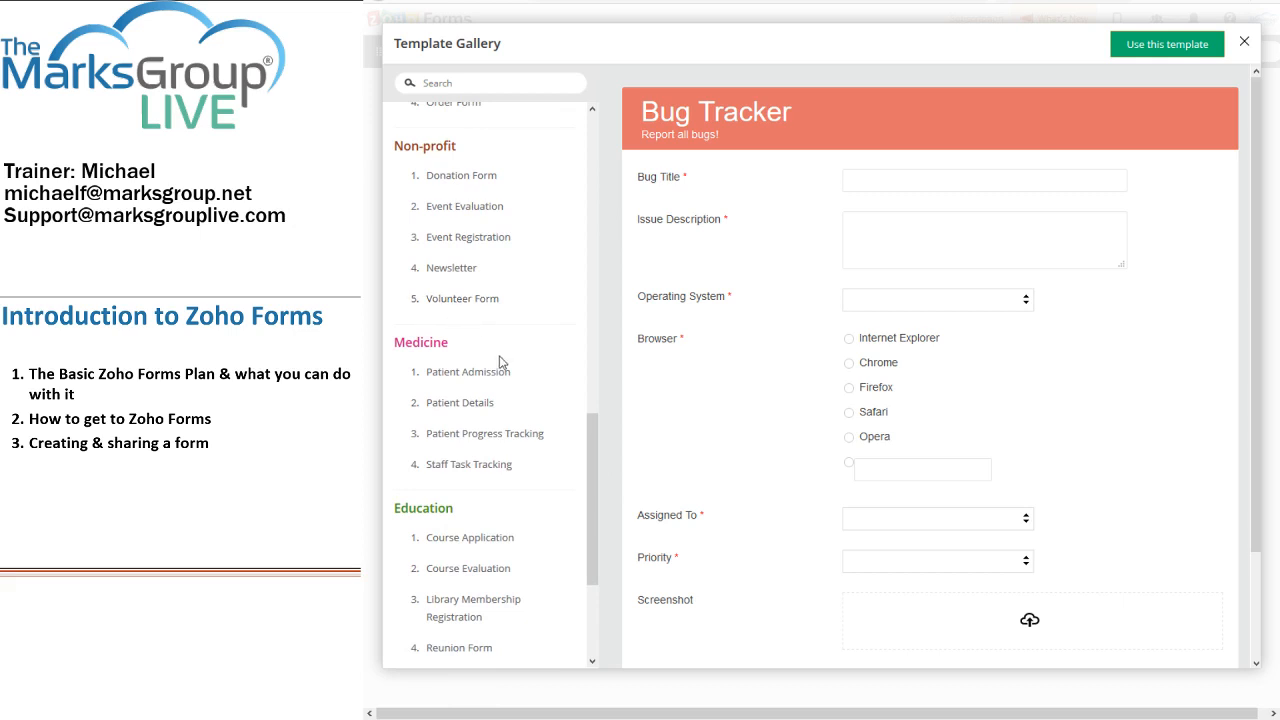
left_click_drag(591, 436, 588, 513)
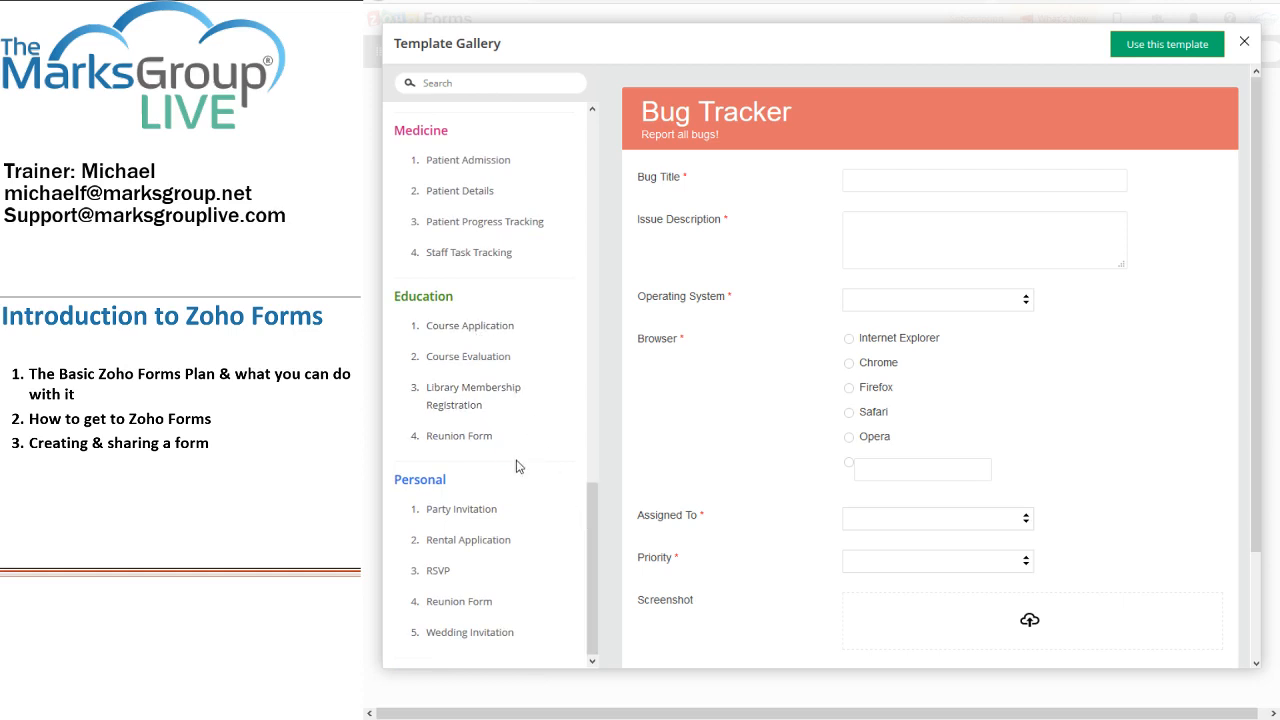
left_click(492, 511)
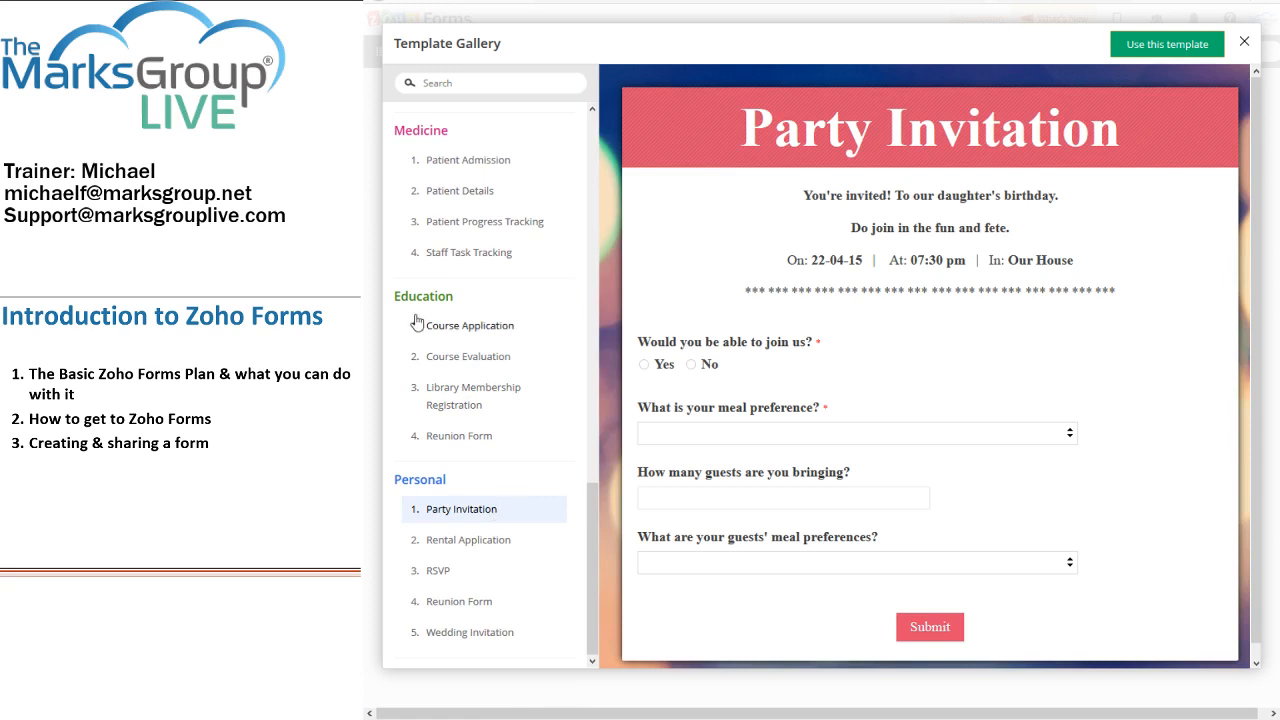
left_click(463, 357)
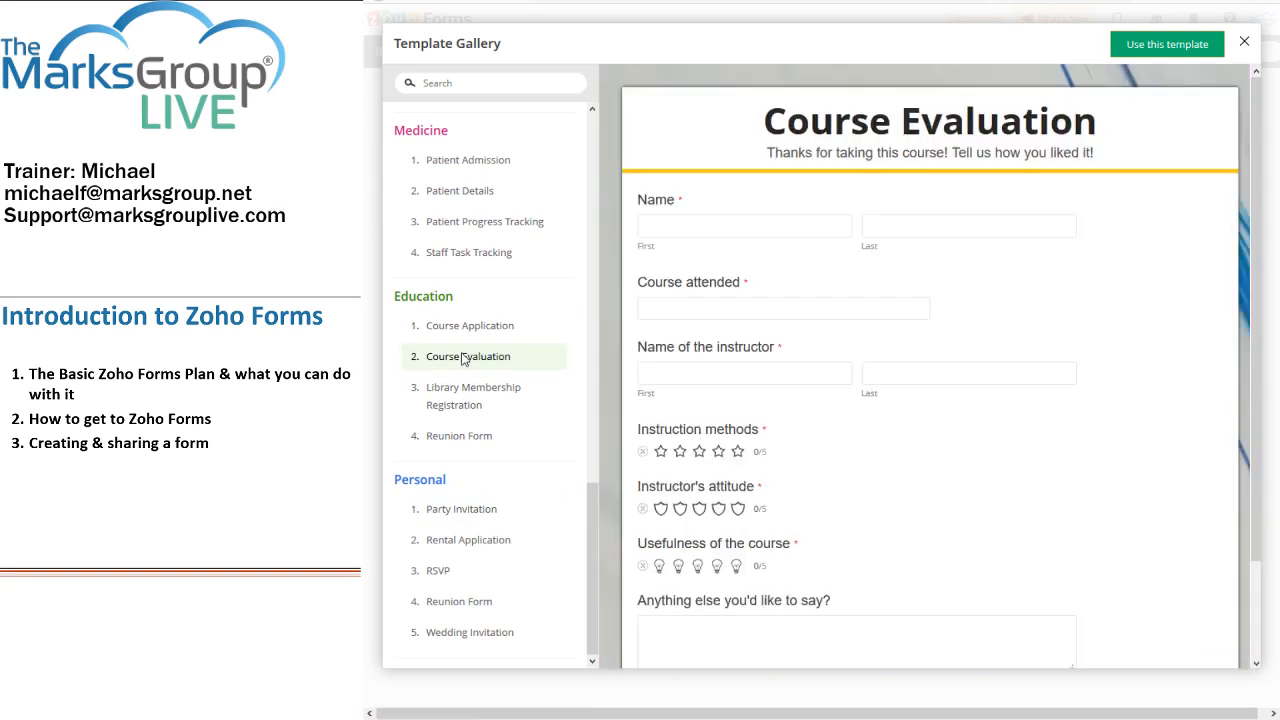
left_click(487, 168)
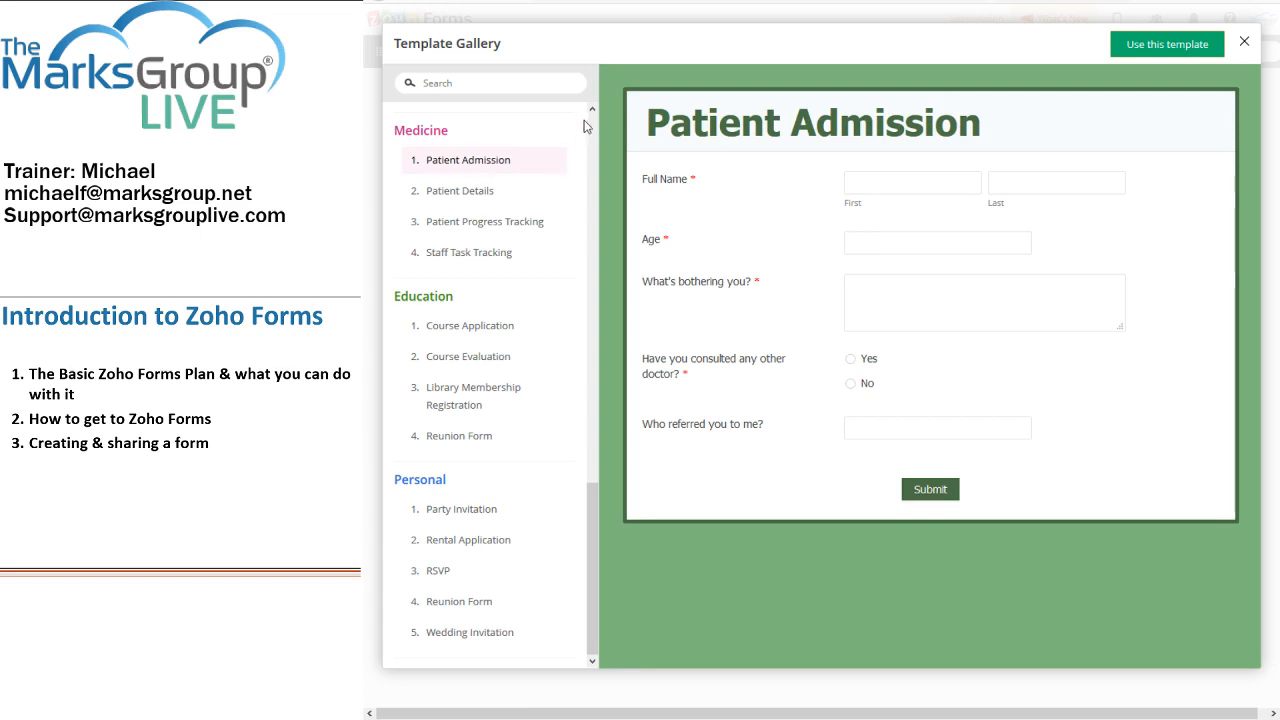
left_click(472, 200)
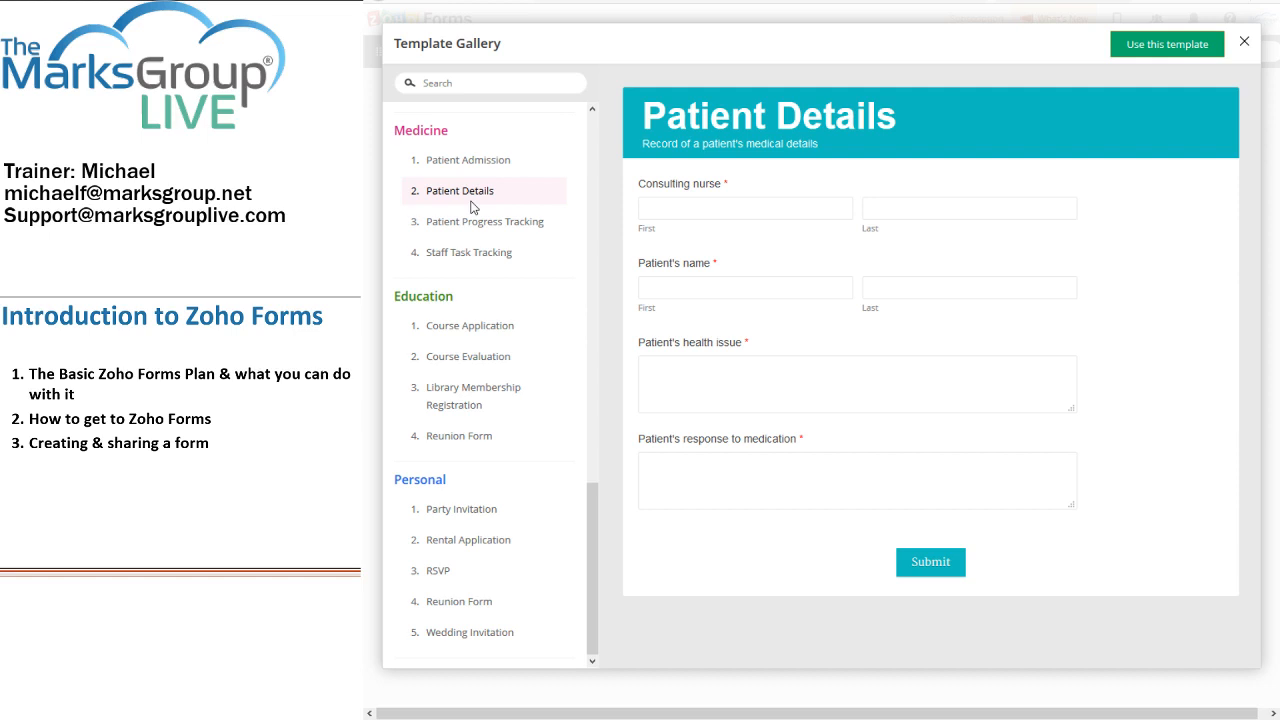
left_click(1244, 44)
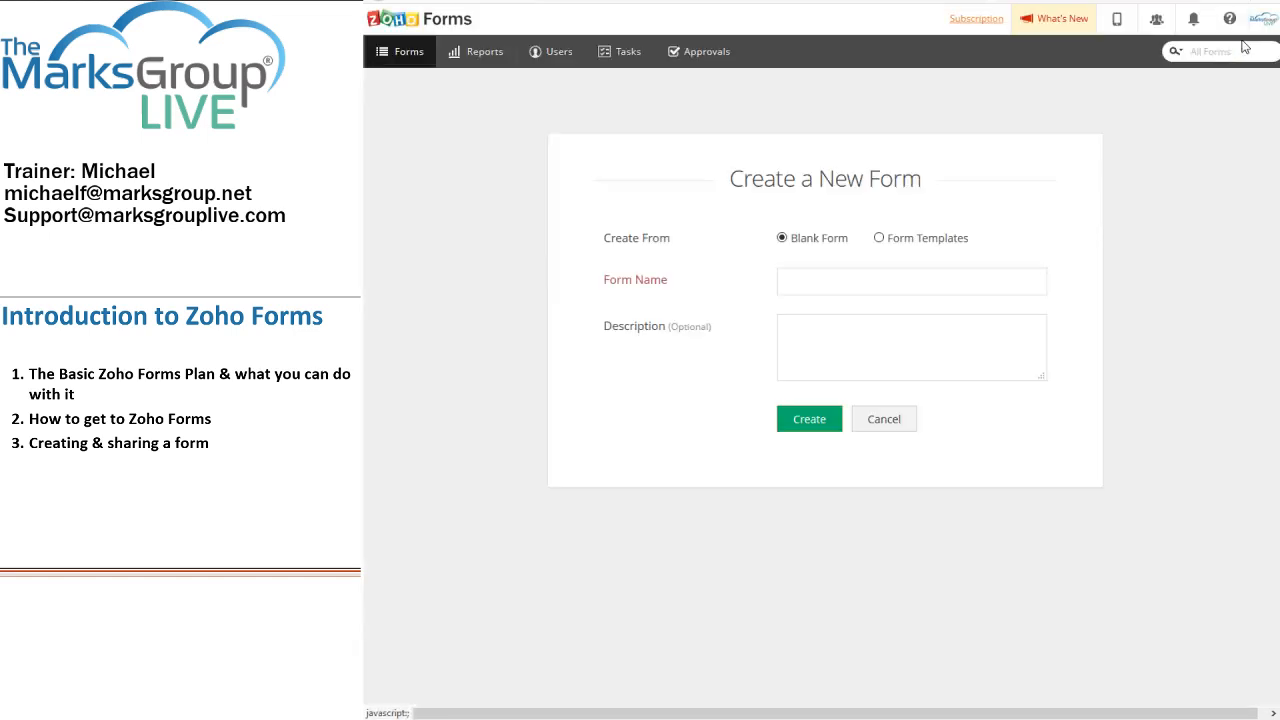
Step: Create blank form 'mf-Second Form' with description 'This is a description of the form.'
left_click(804, 285)
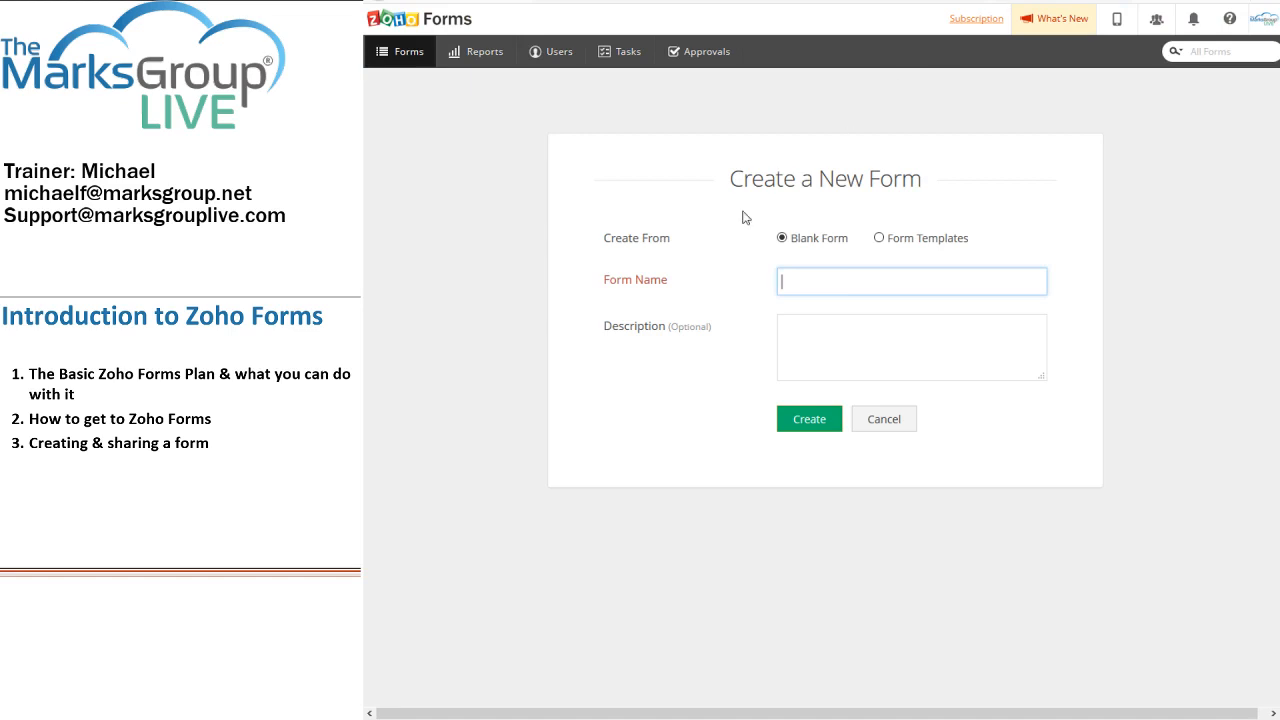
type("mf-Second Form")
key("Tab")
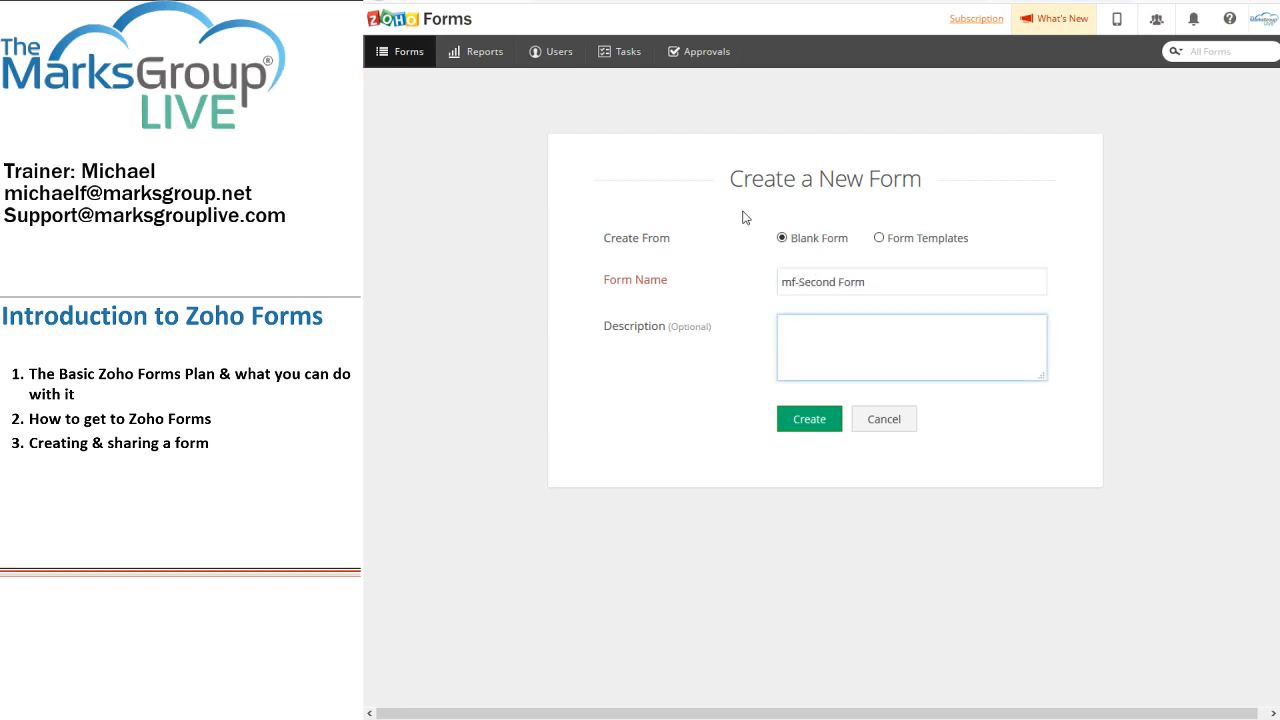
type("This is a description of the form.")
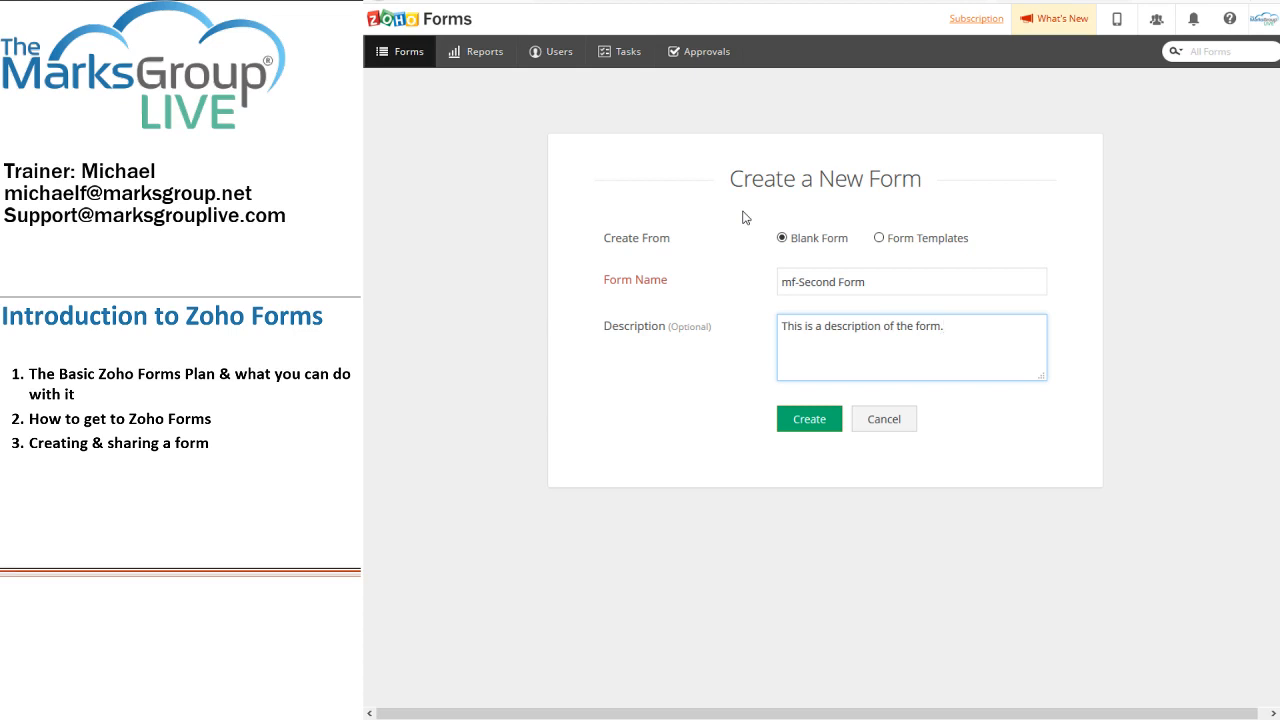
left_click(803, 424)
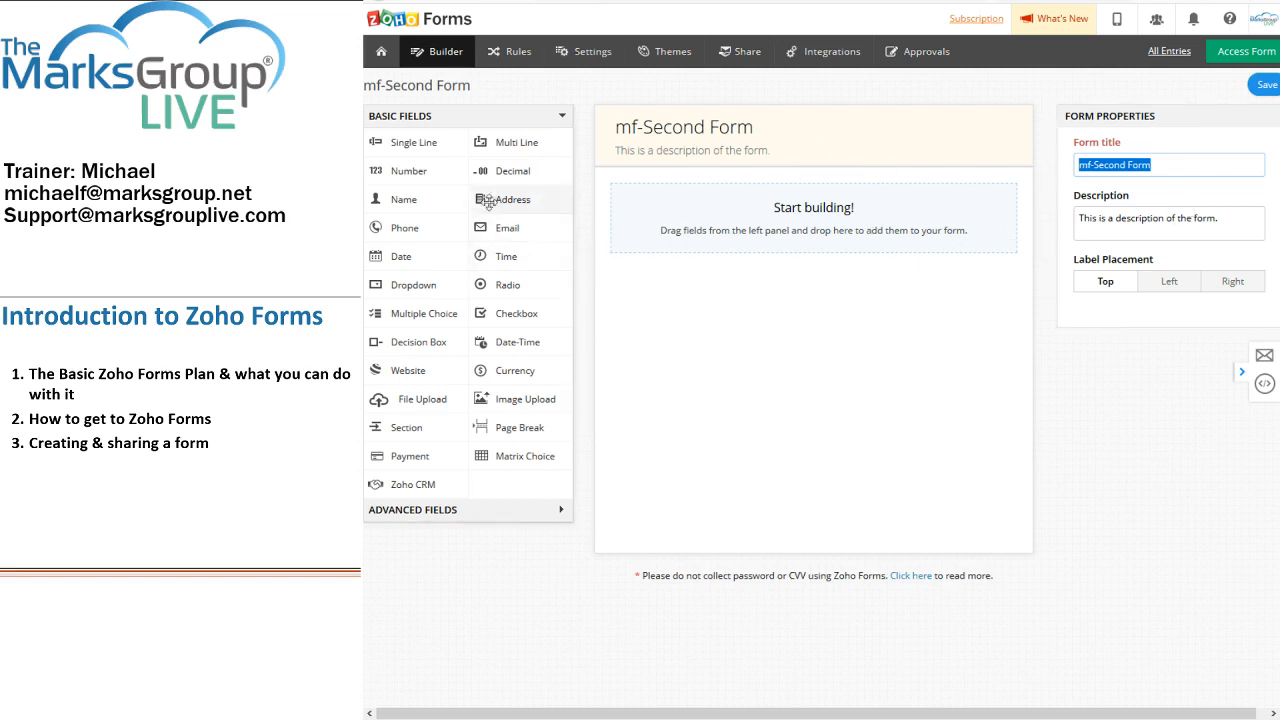
left_click_drag(391, 142, 687, 284)
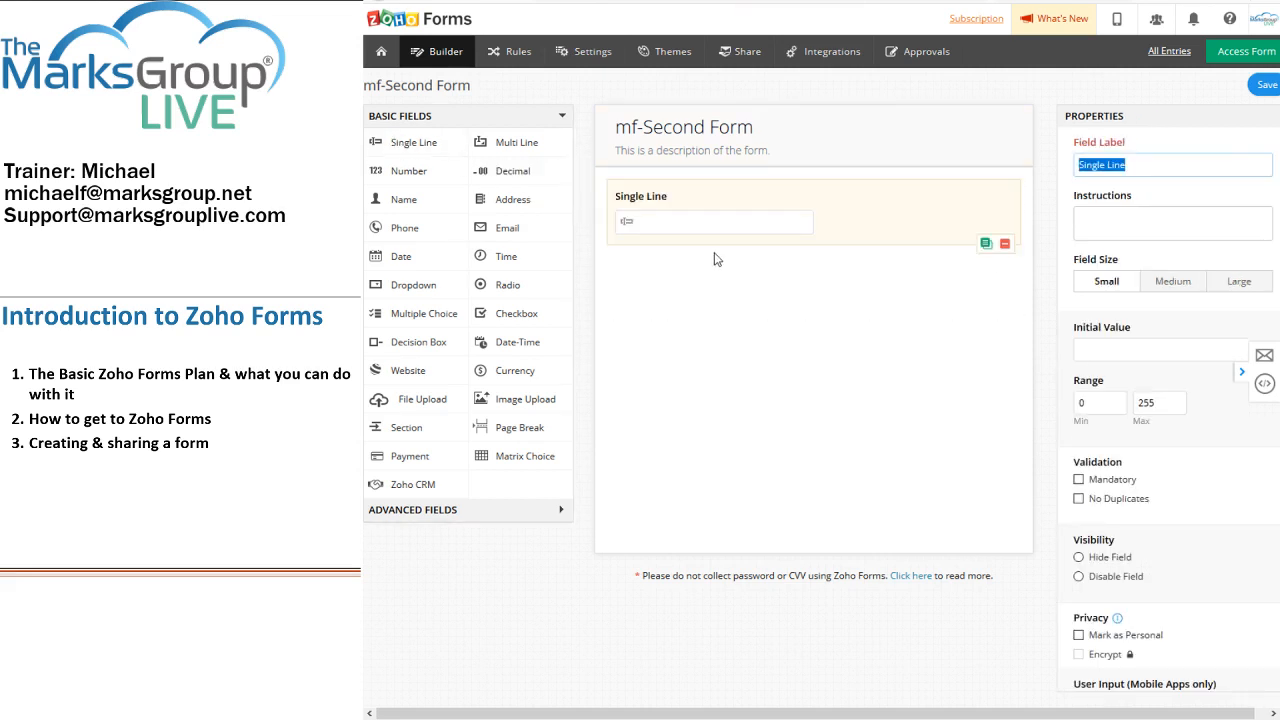
left_click(1005, 245)
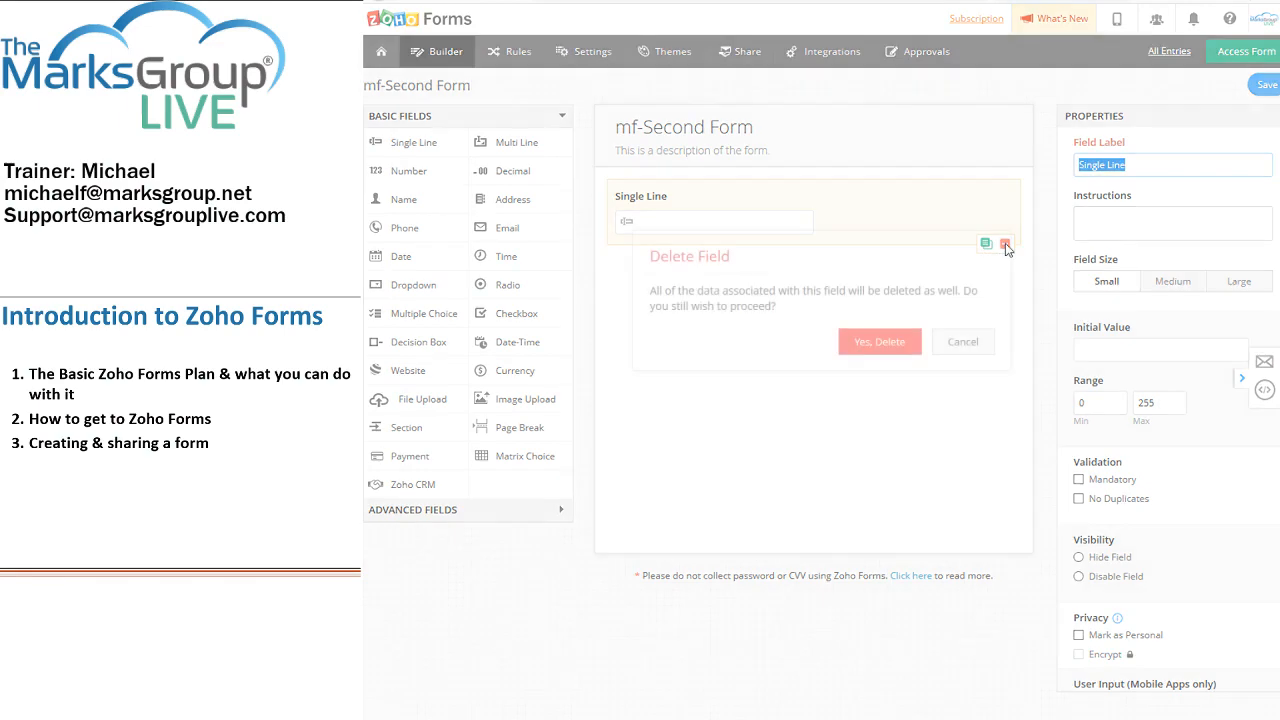
left_click(905, 342)
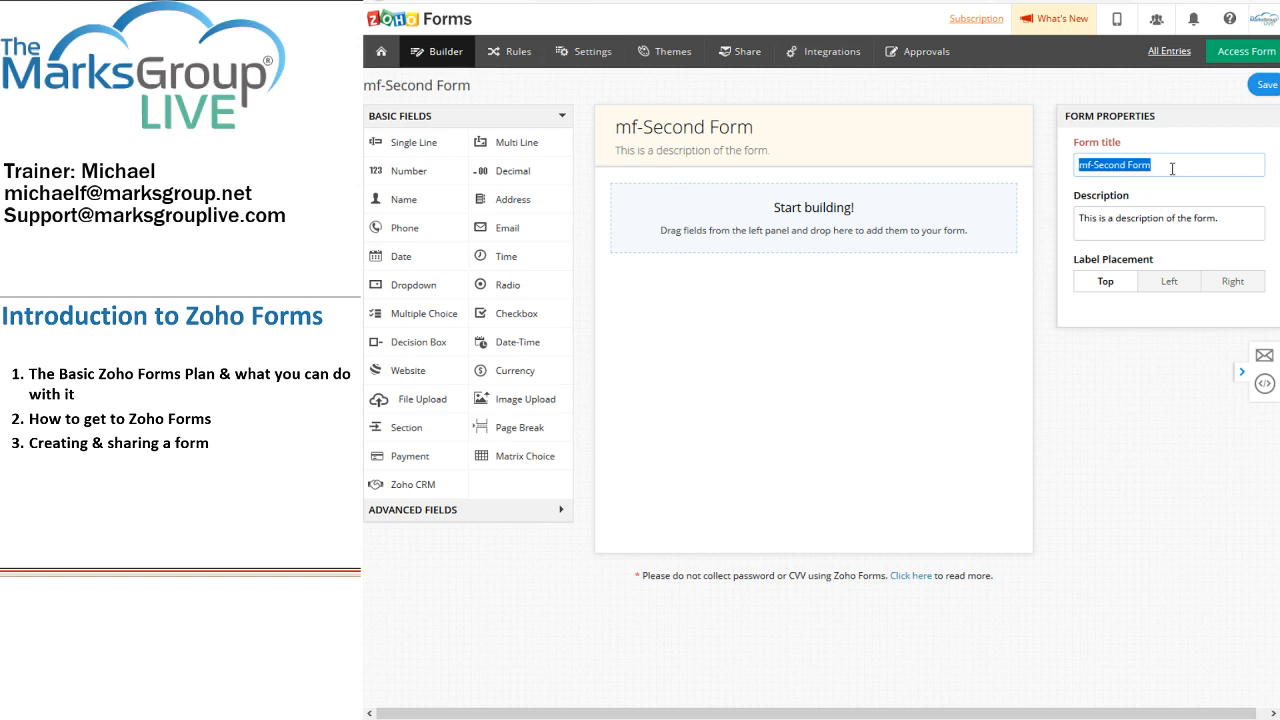
Step: Title the form 'Hello! How can we help you!' and select the existing description text
type("Hello!")
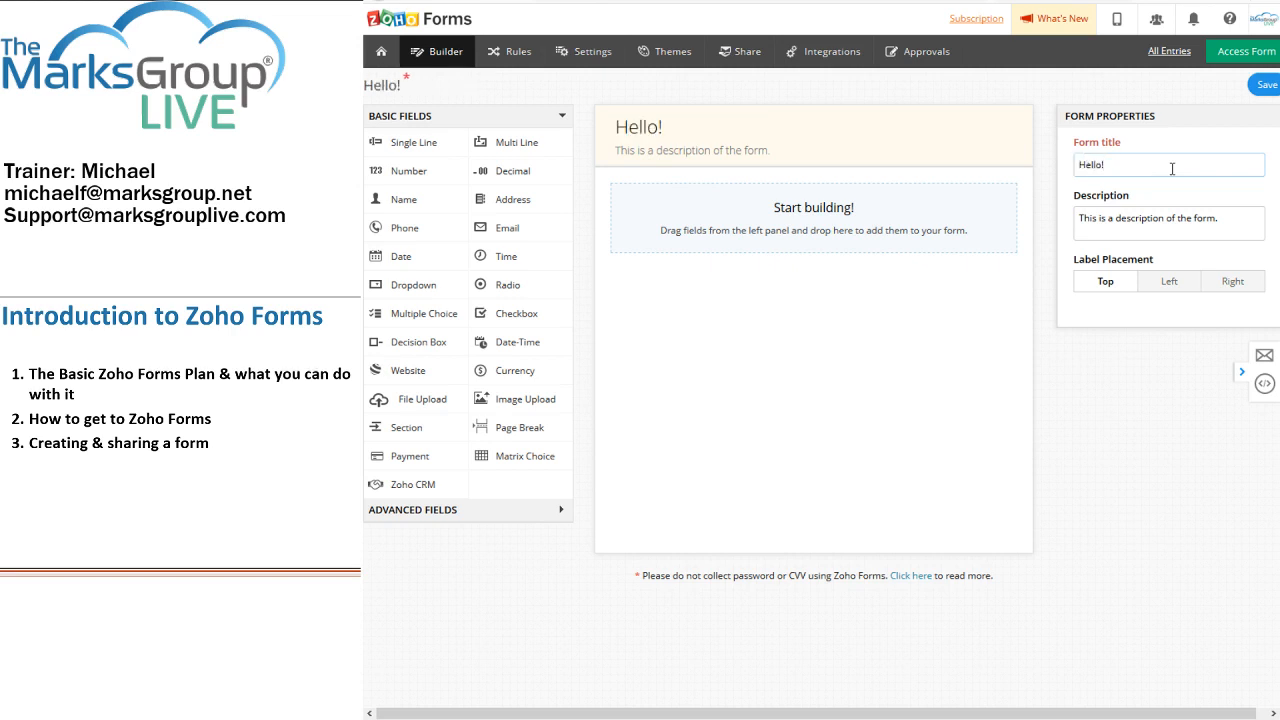
type(" How can we hel")
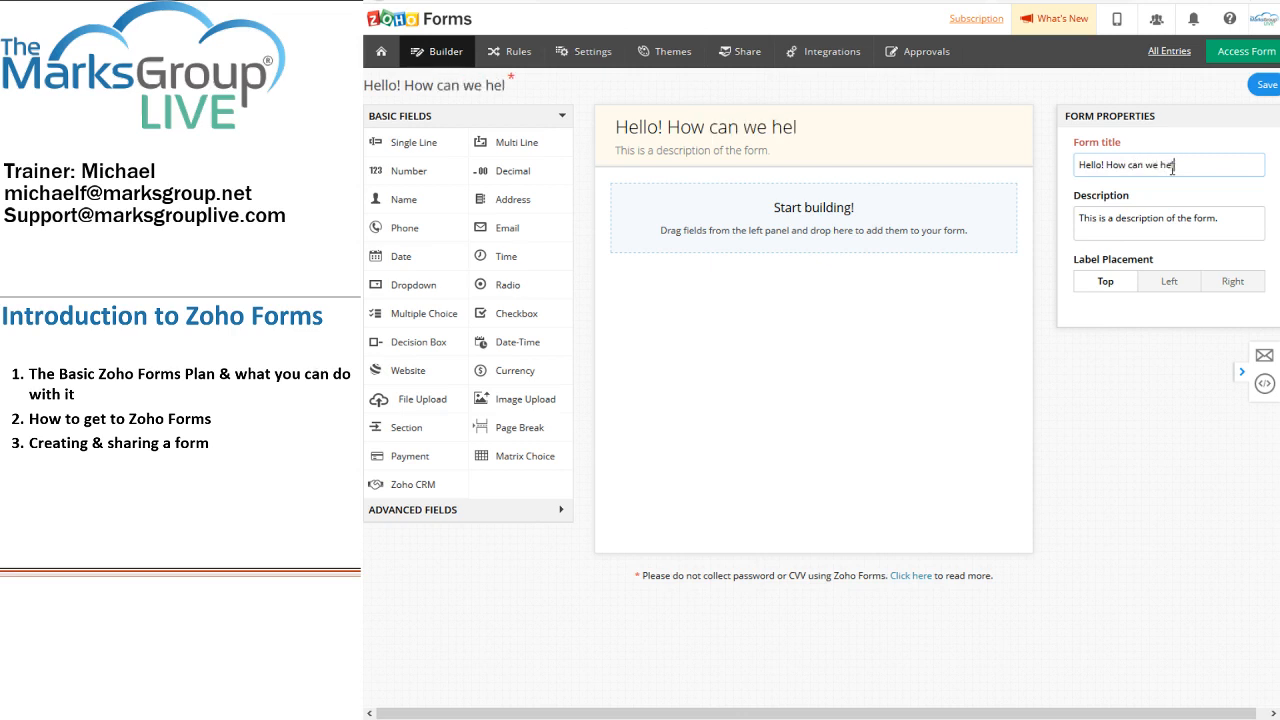
type("p you!")
key("Tab")
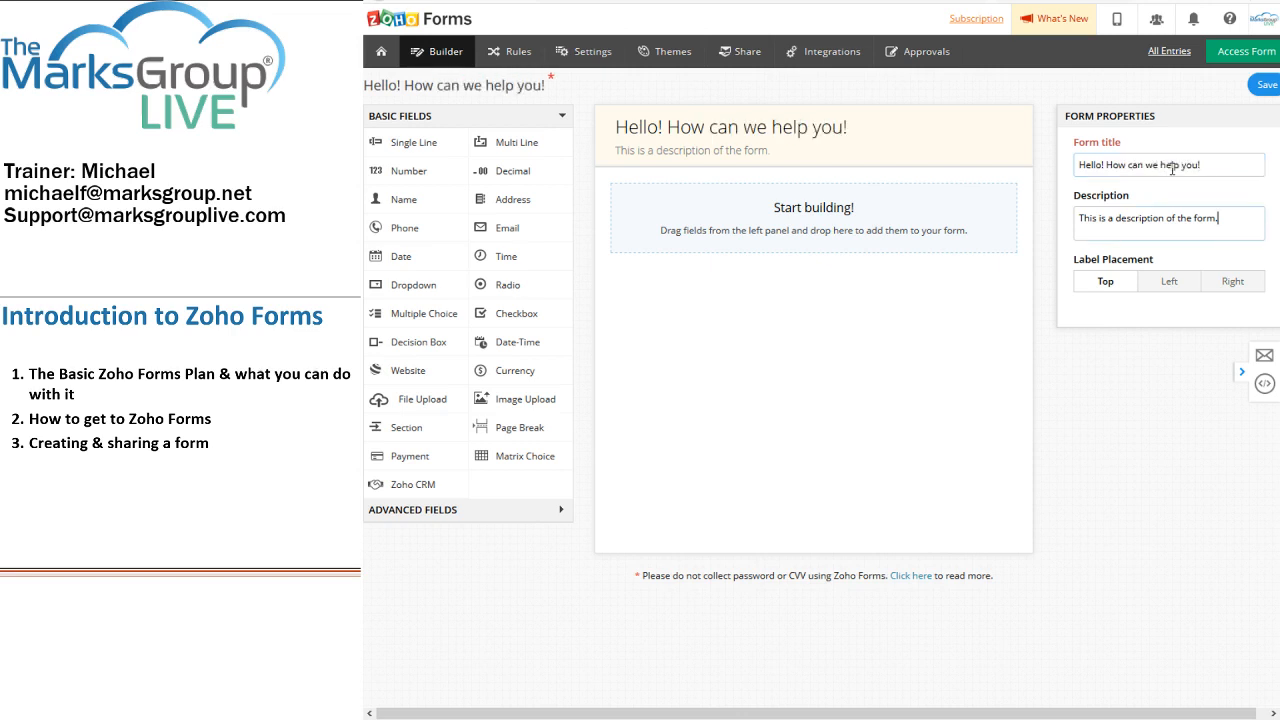
key("ctrl+a")
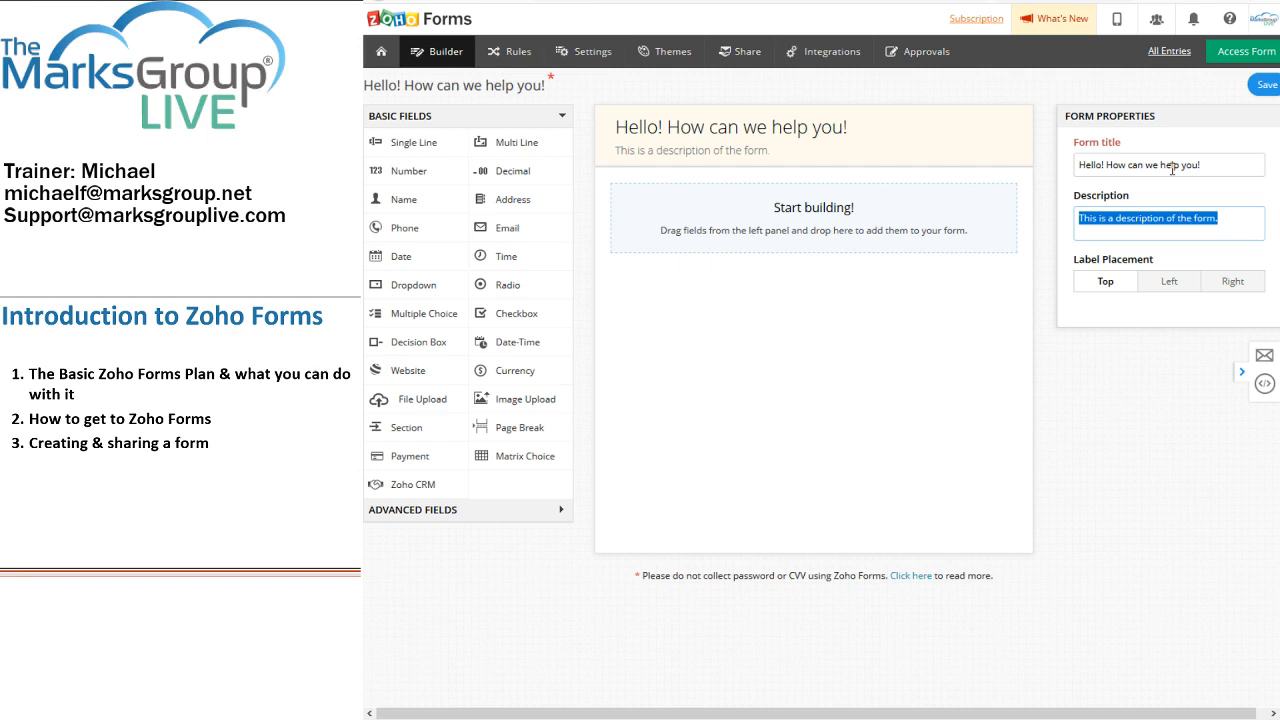
Step: Type the description 'By completing this form, you agree that we may contact you with information about our…'
type("By comp")
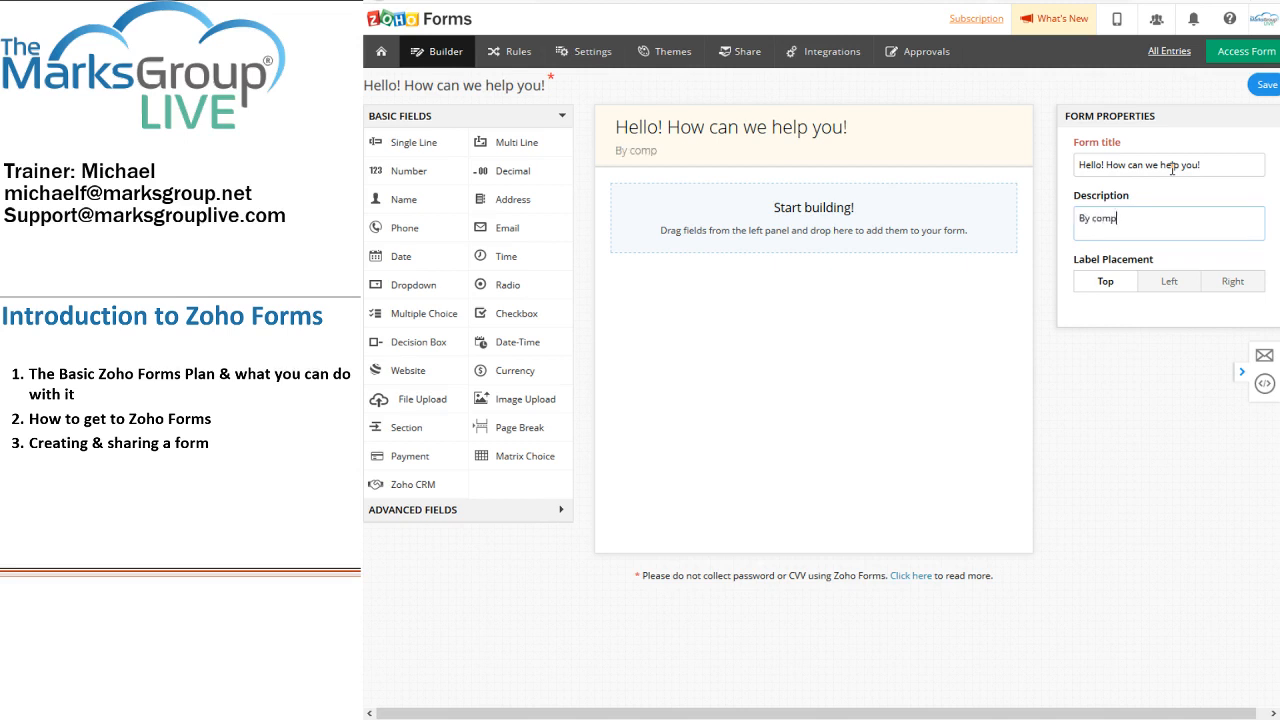
type("leting this form, you agre")
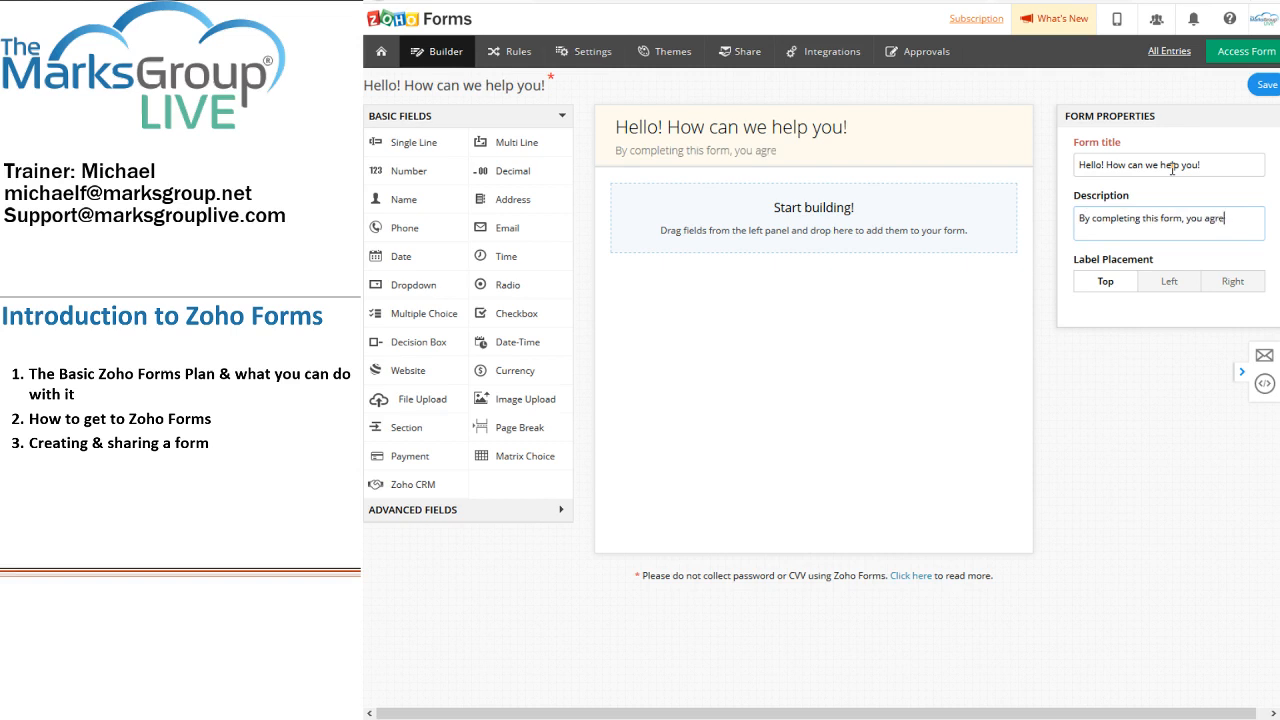
type("e that we may conta")
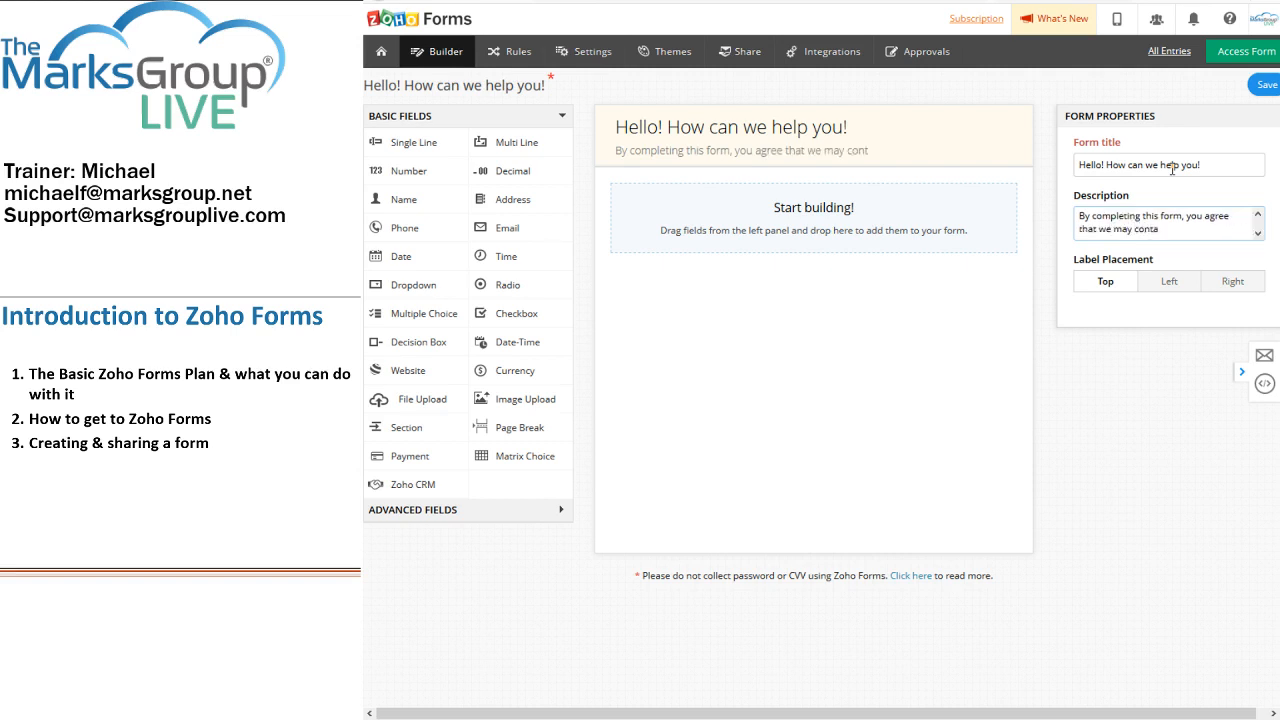
type("ct you with inform")
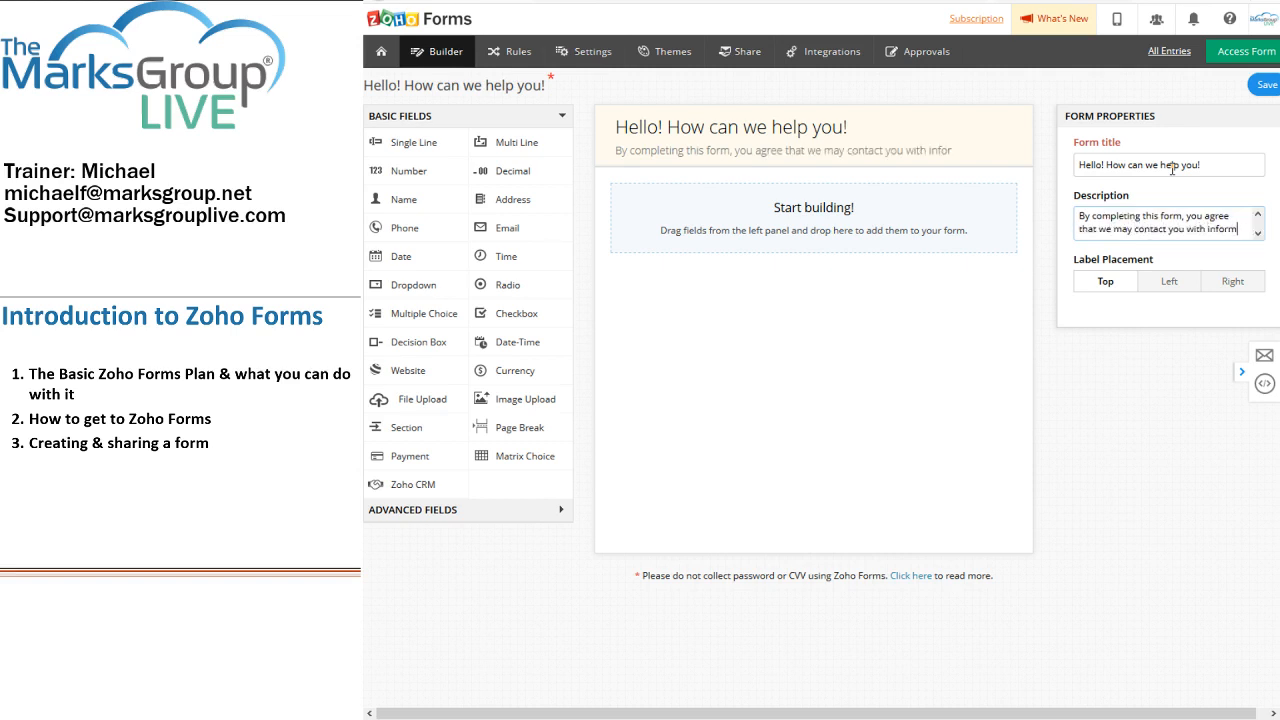
type("ation about our ")
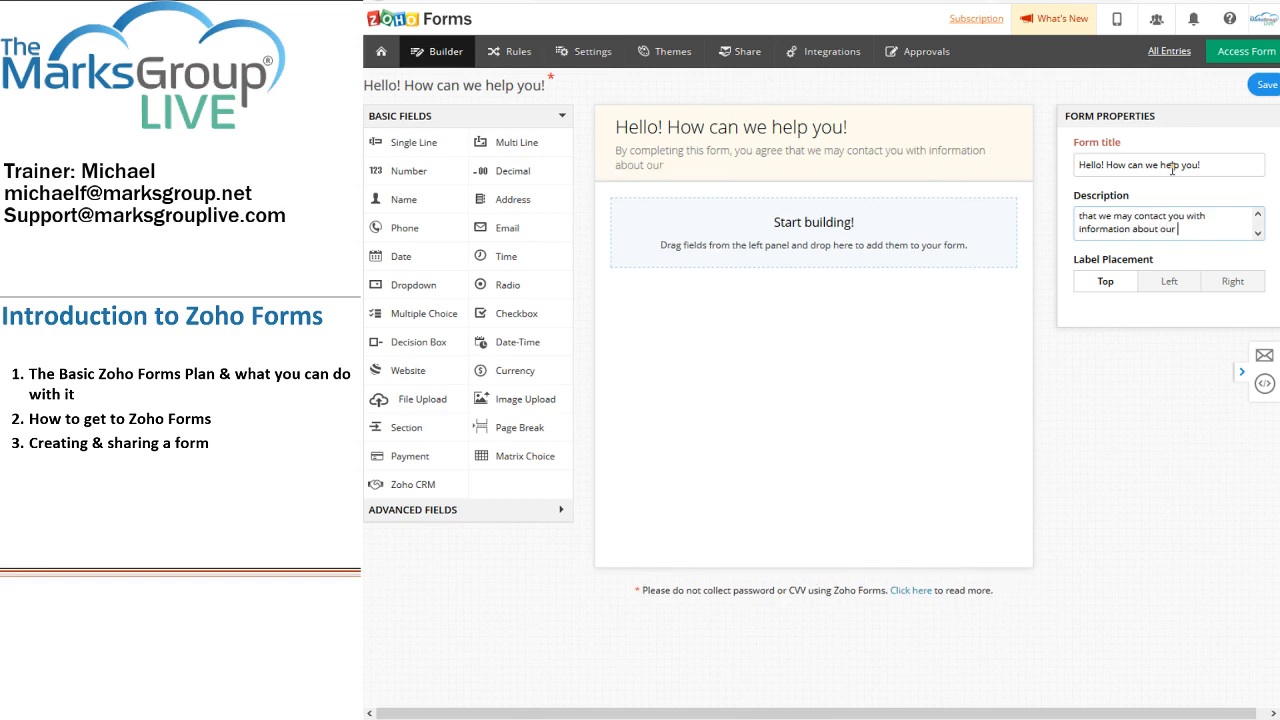
type("products and services.")
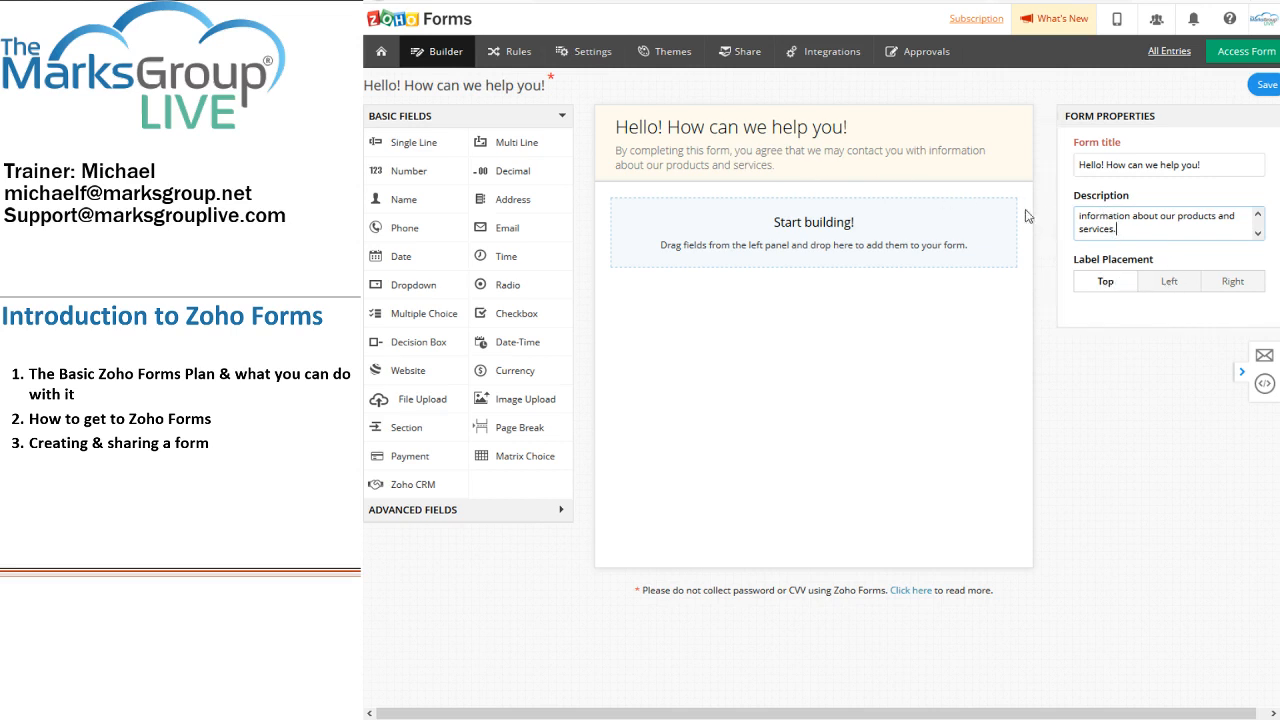
left_click(1167, 292)
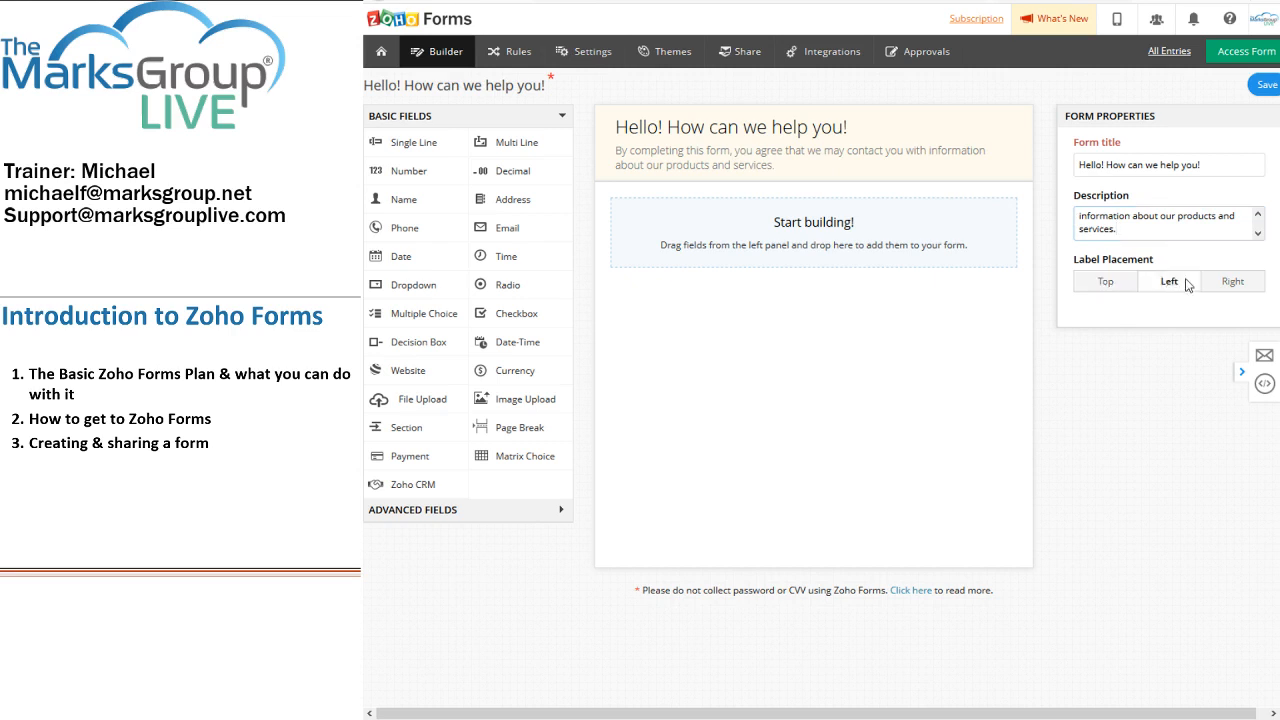
left_click(1205, 286)
left_click(1120, 286)
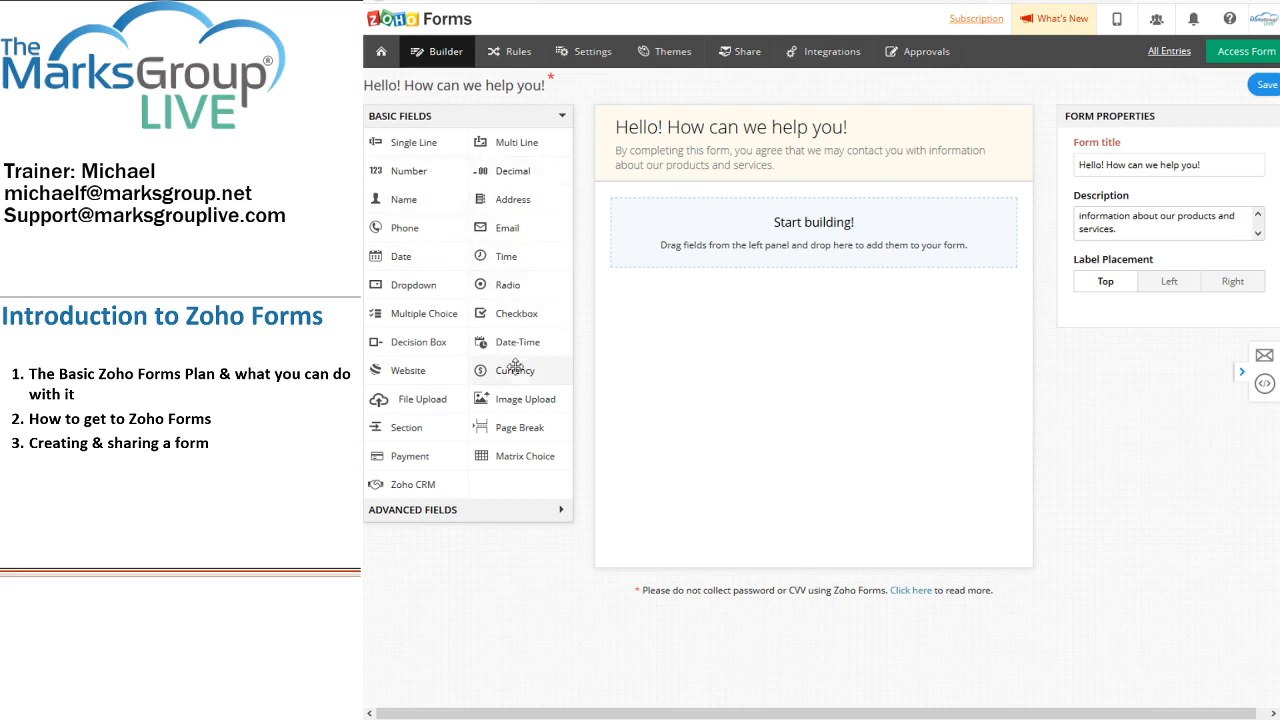
Step: Place a Date-Time field on the form set to autofill the current date and time
left_click_drag(520, 340, 655, 229)
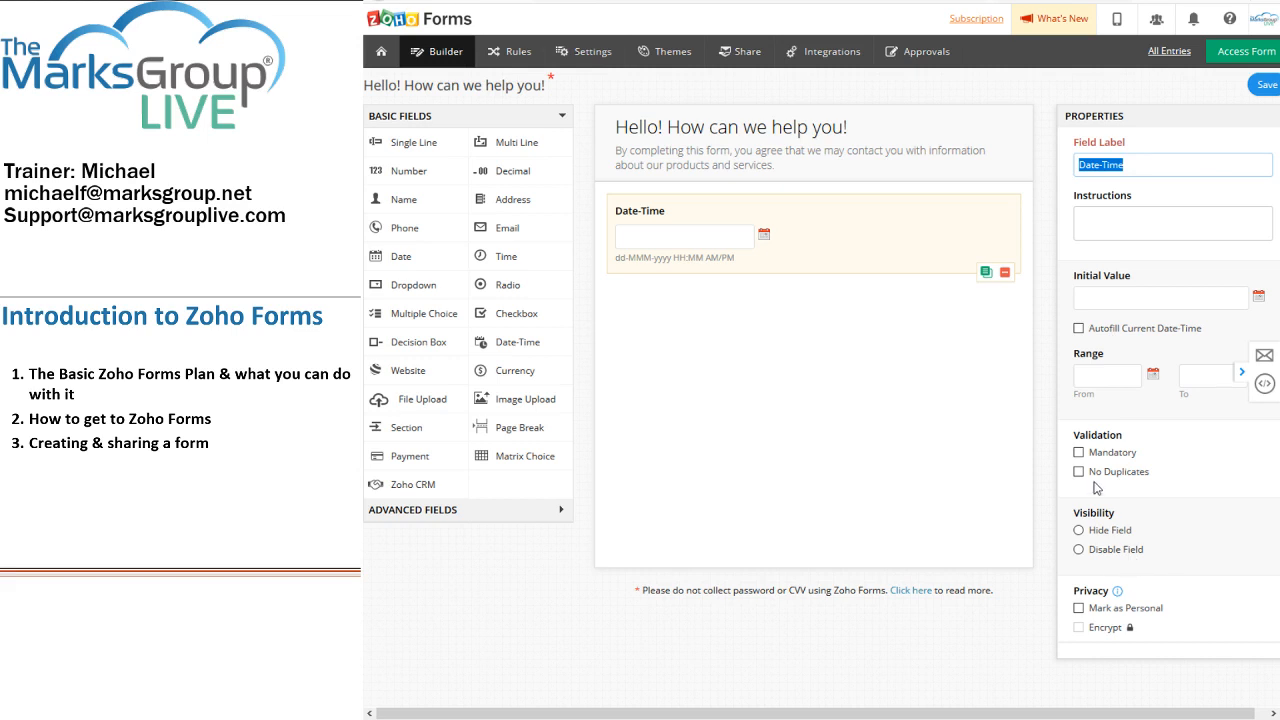
left_click(1078, 329)
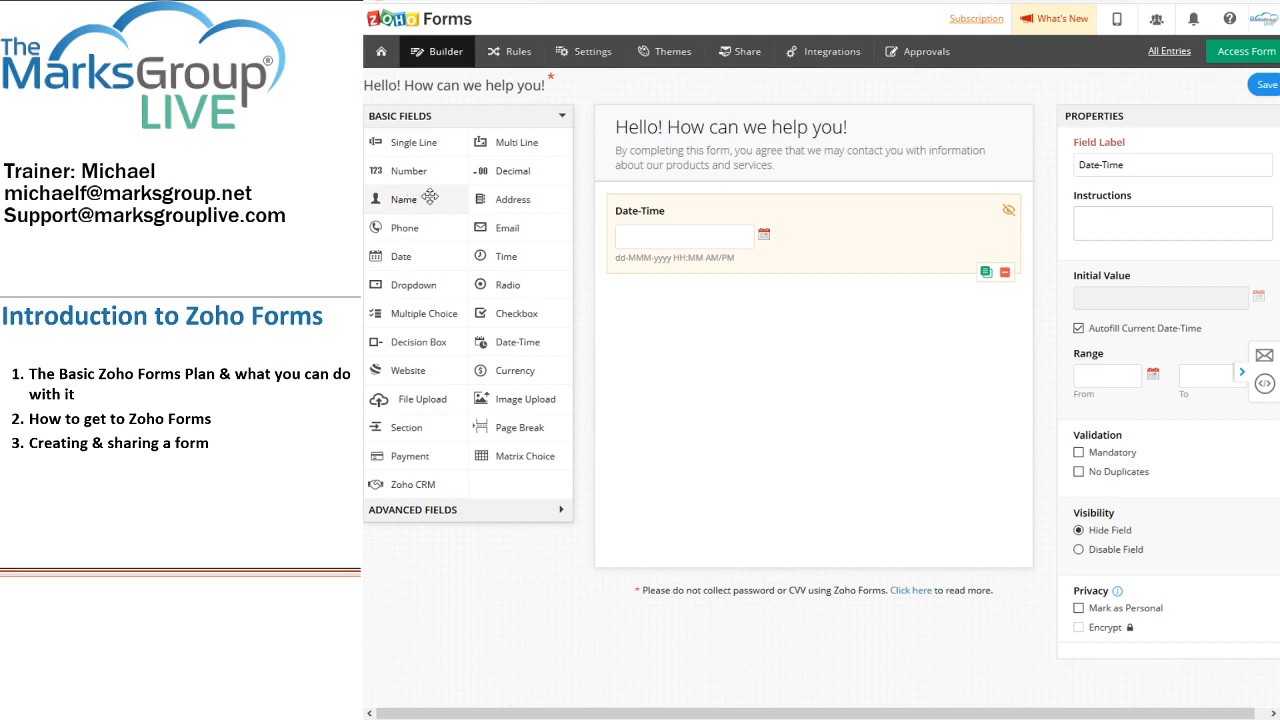
Step: Add a Name field below Date-Time and set its field size to Large
left_click_drag(430, 194, 646, 307)
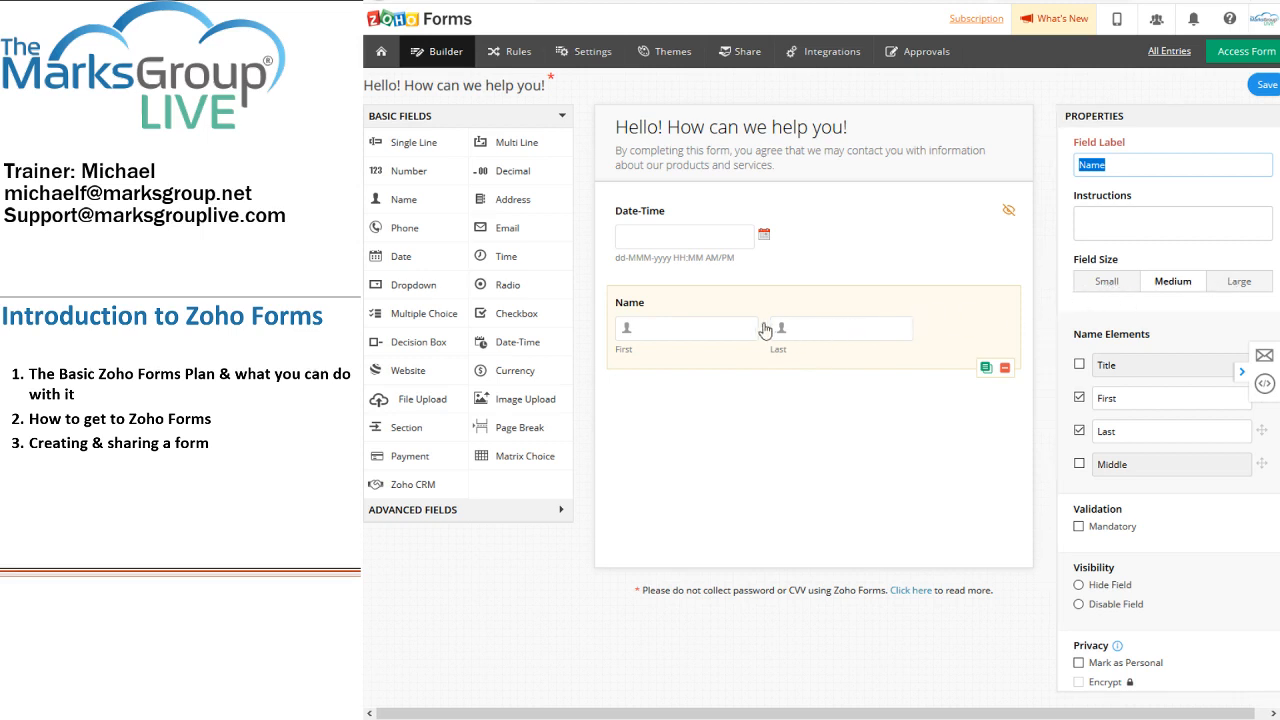
left_click(1129, 286)
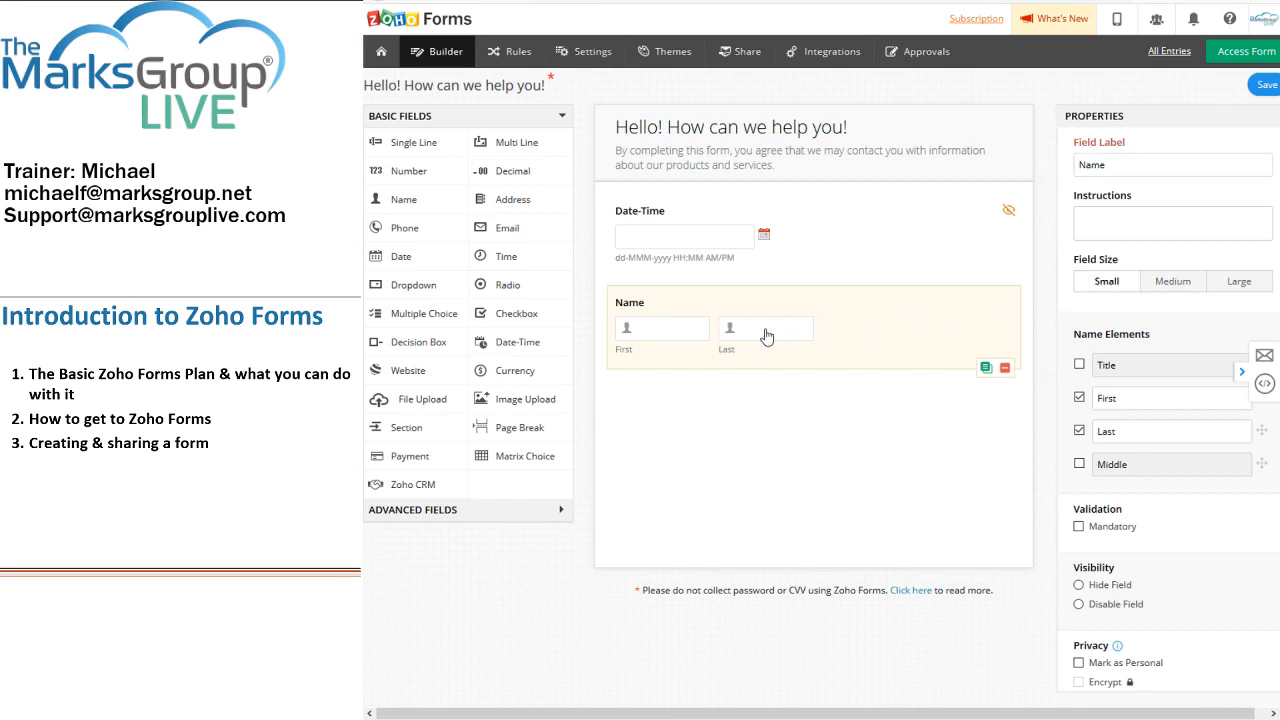
left_click(1222, 284)
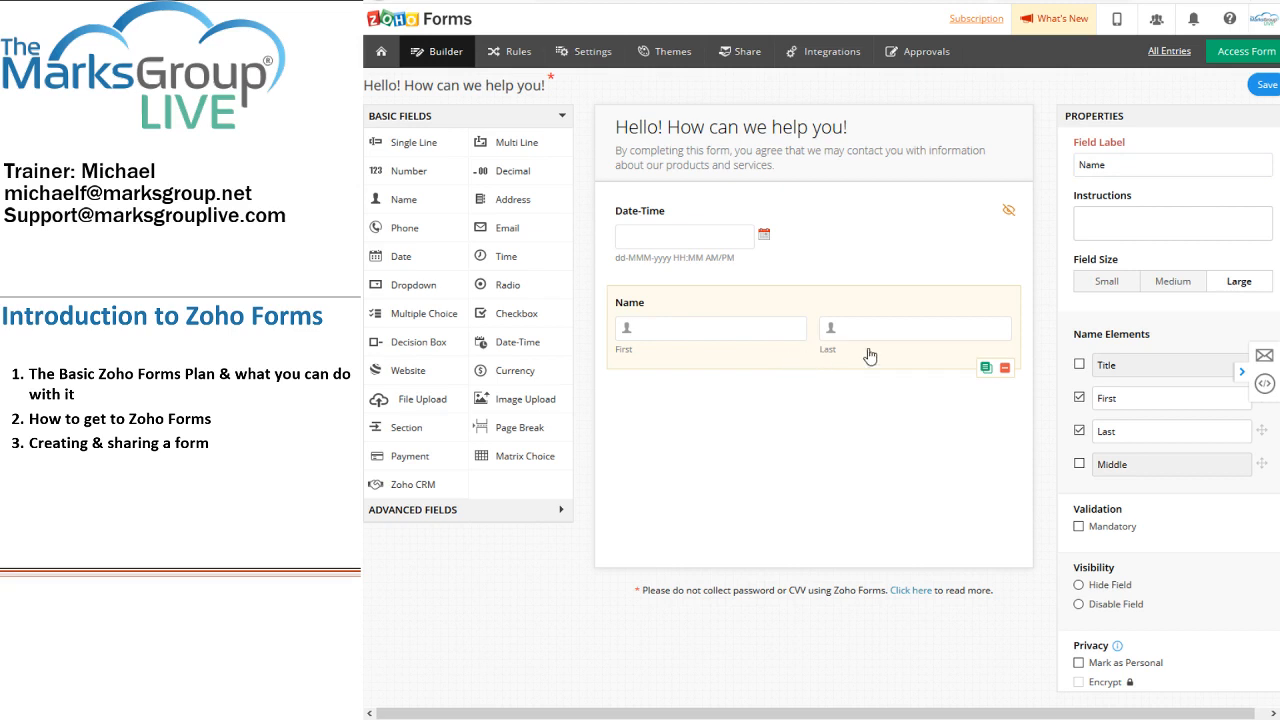
Step: Enable the Title choice with added Dr. and Mz. options, and make Name mandatory
left_click(1079, 366)
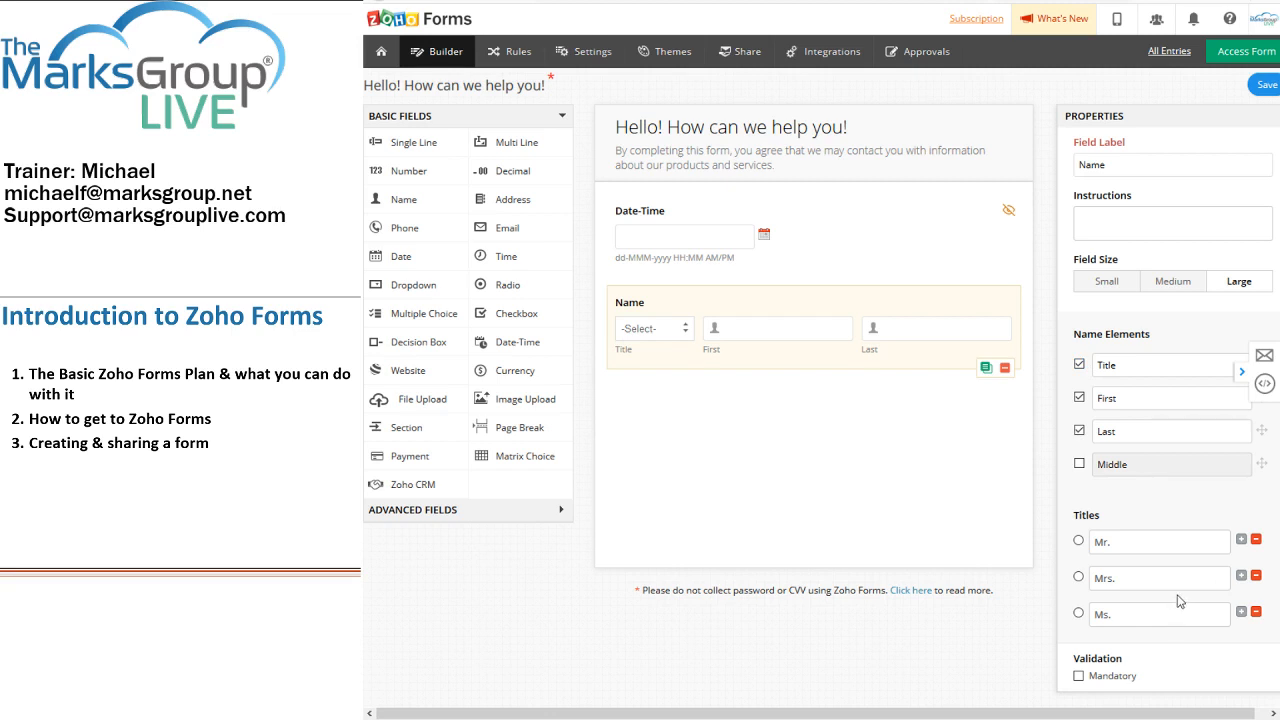
left_click(1241, 612)
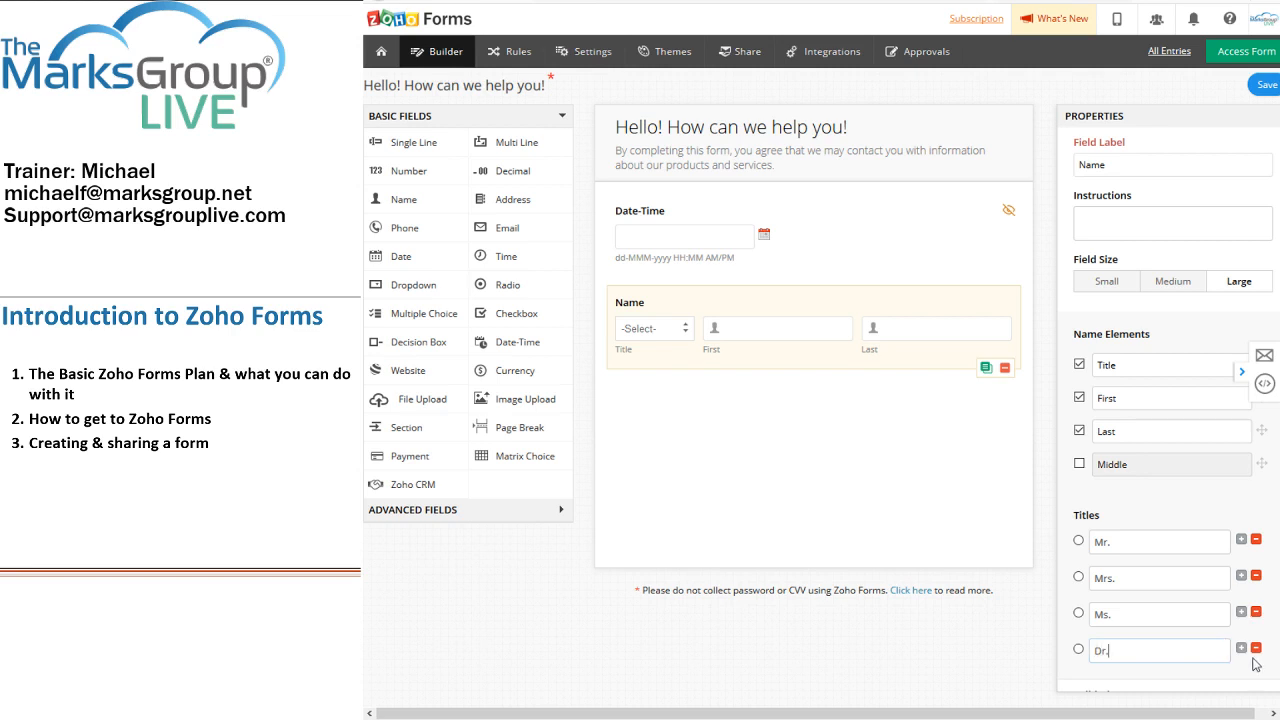
left_click(1241, 649)
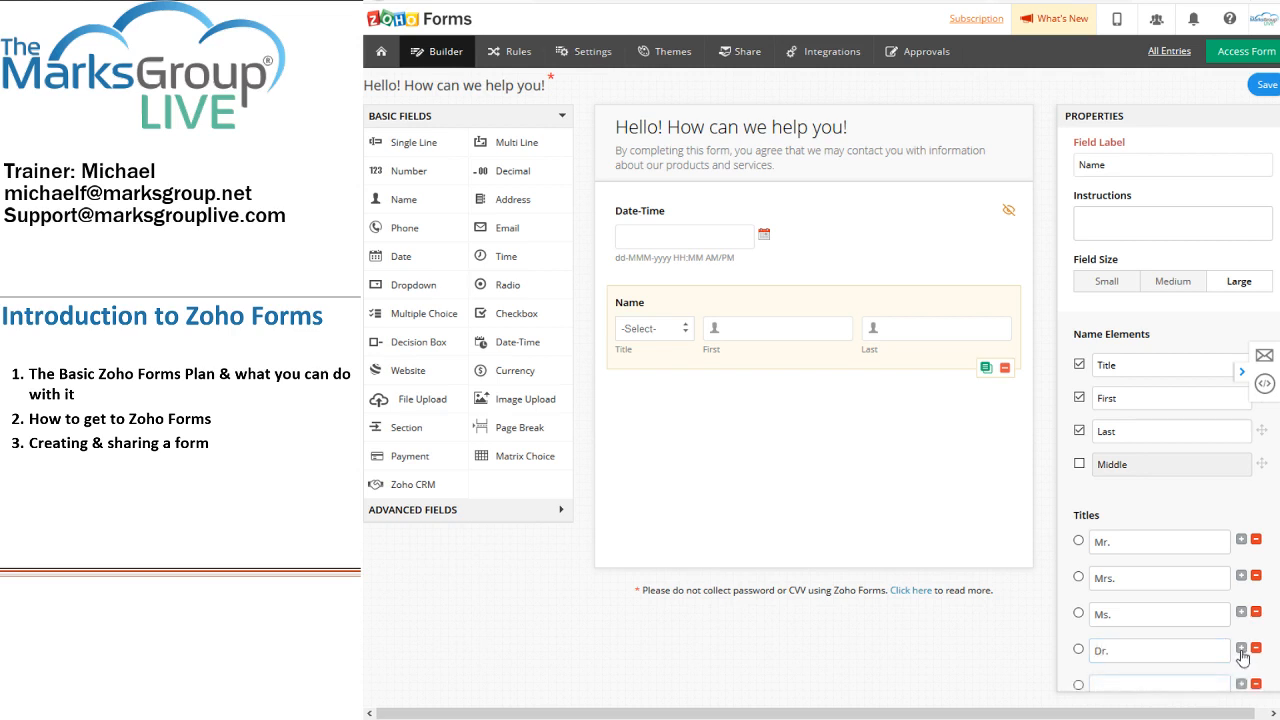
type("Mz.")
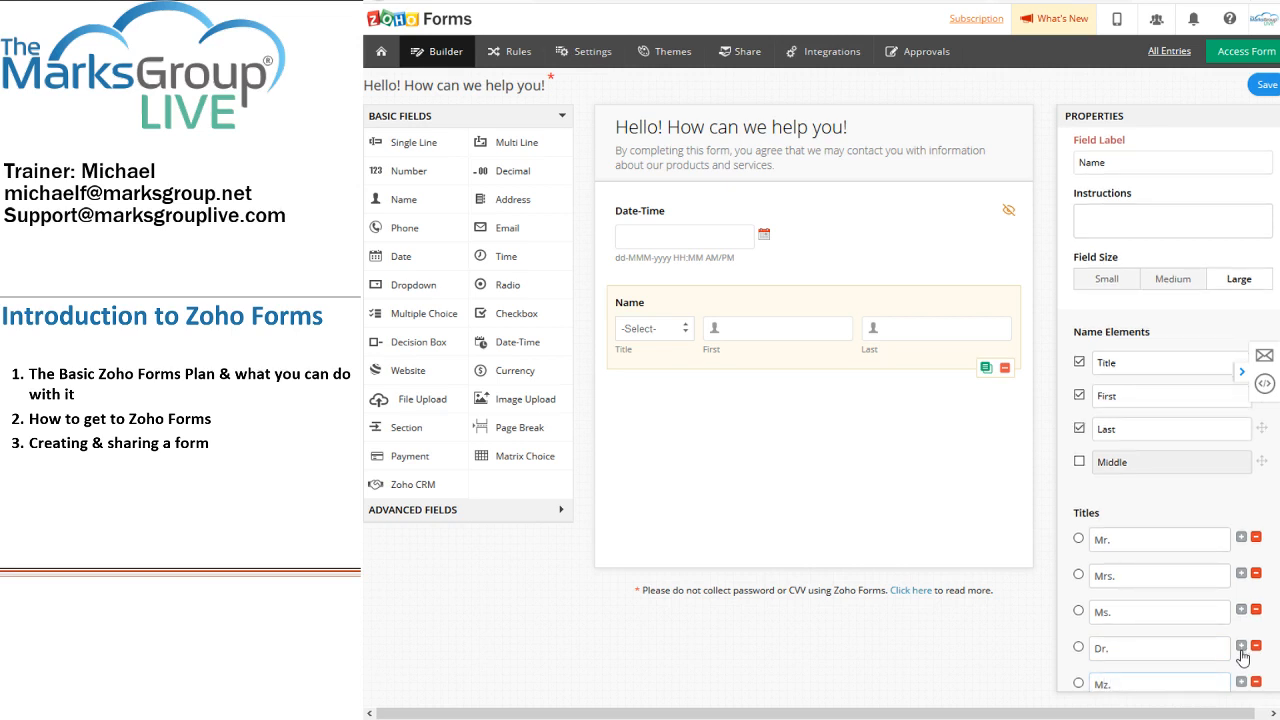
scroll(1188, 543, "down", 2)
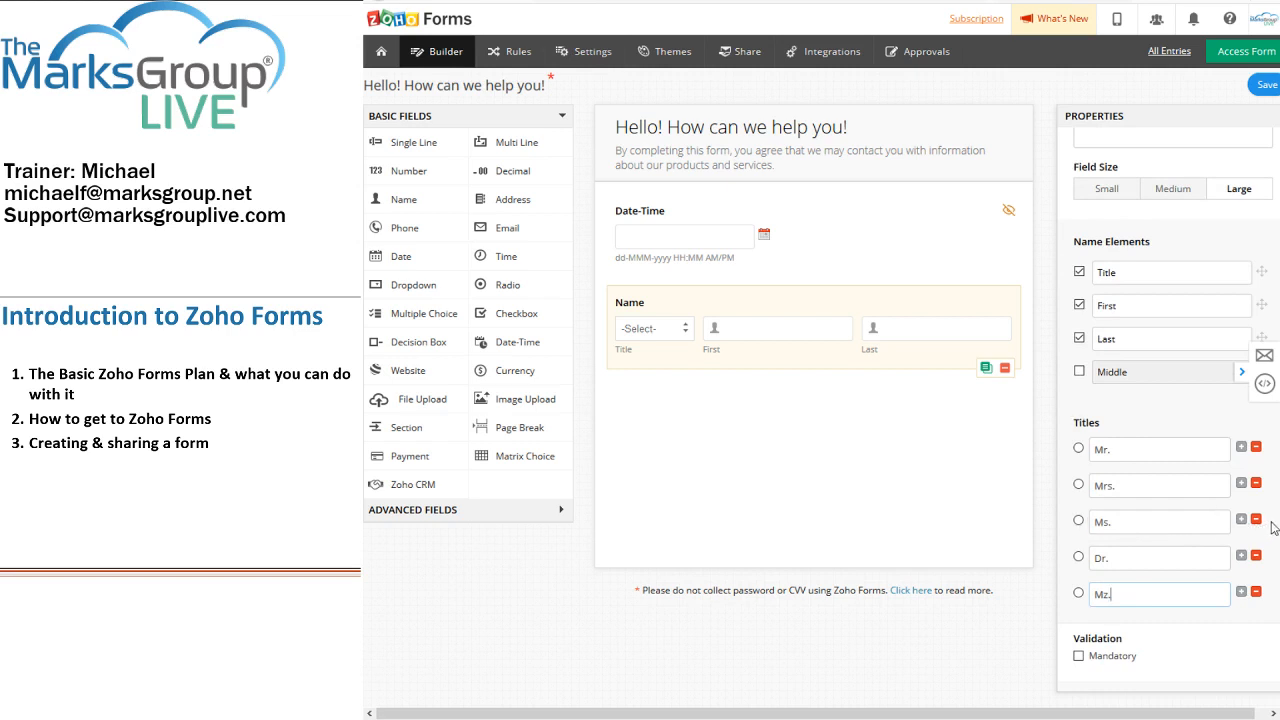
left_click(1145, 525)
left_click(1078, 656)
scroll(1086, 423, "up", 1)
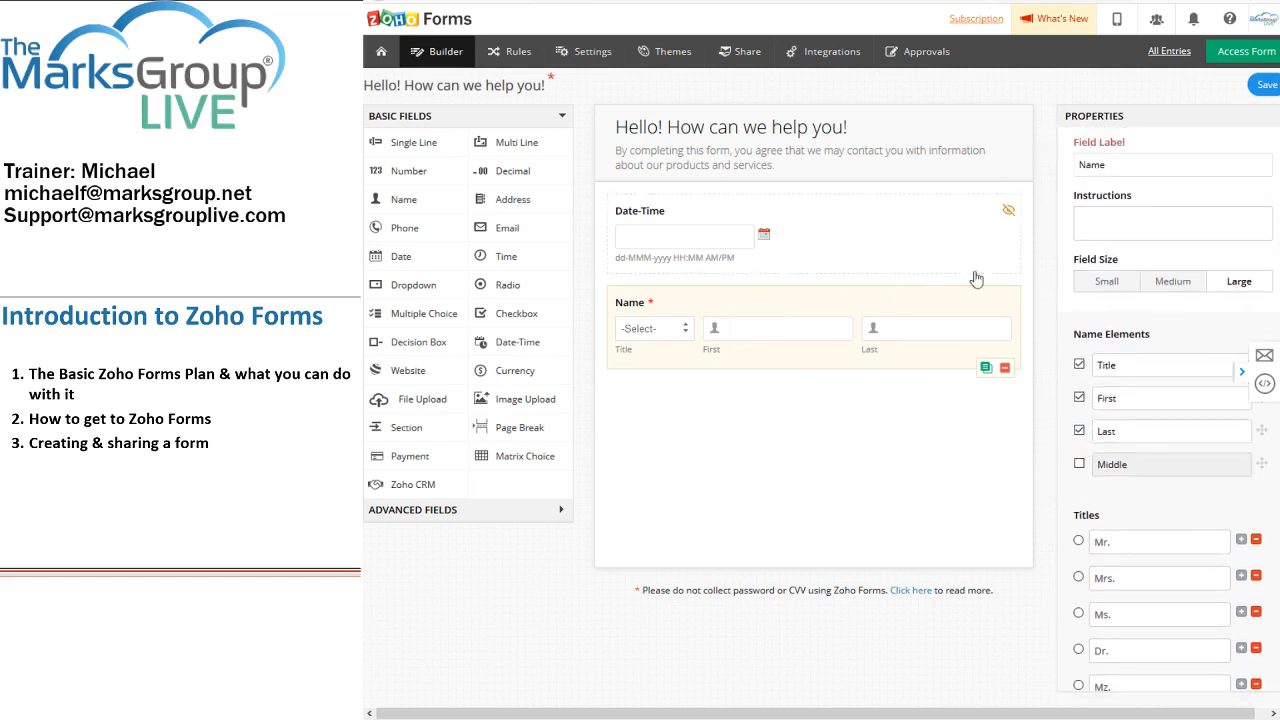
left_click(880, 140)
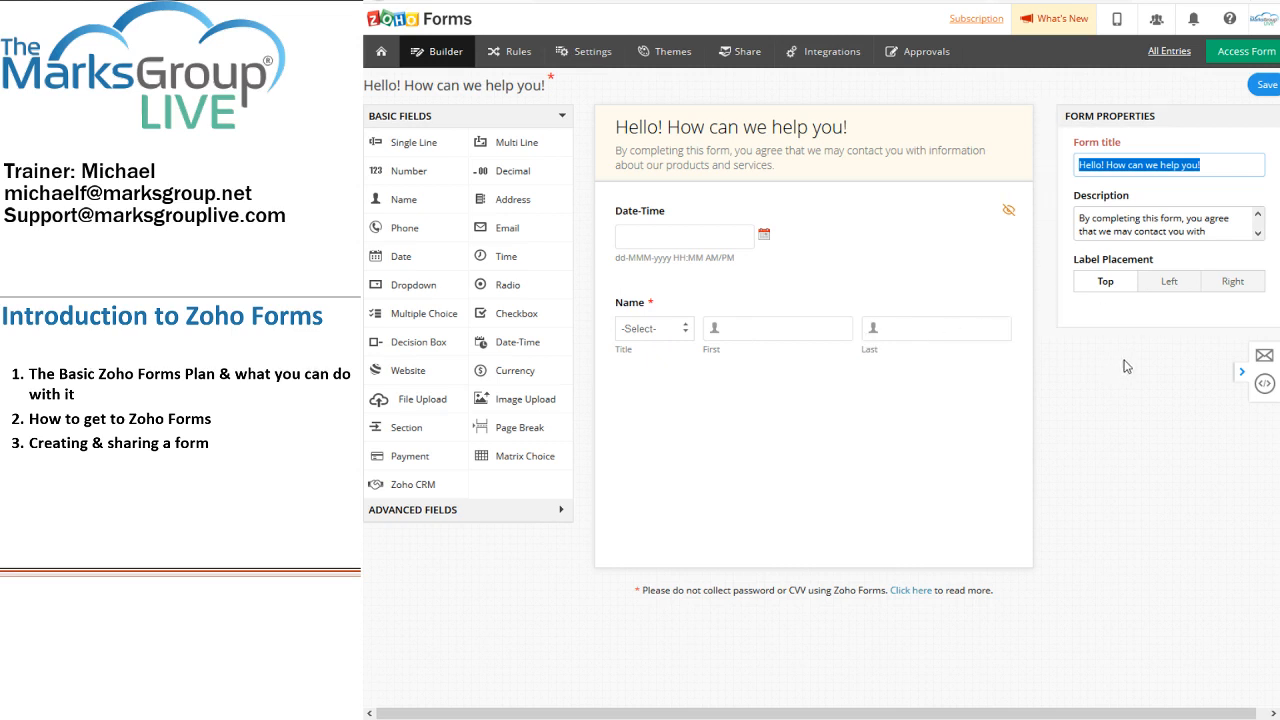
left_click(1169, 282)
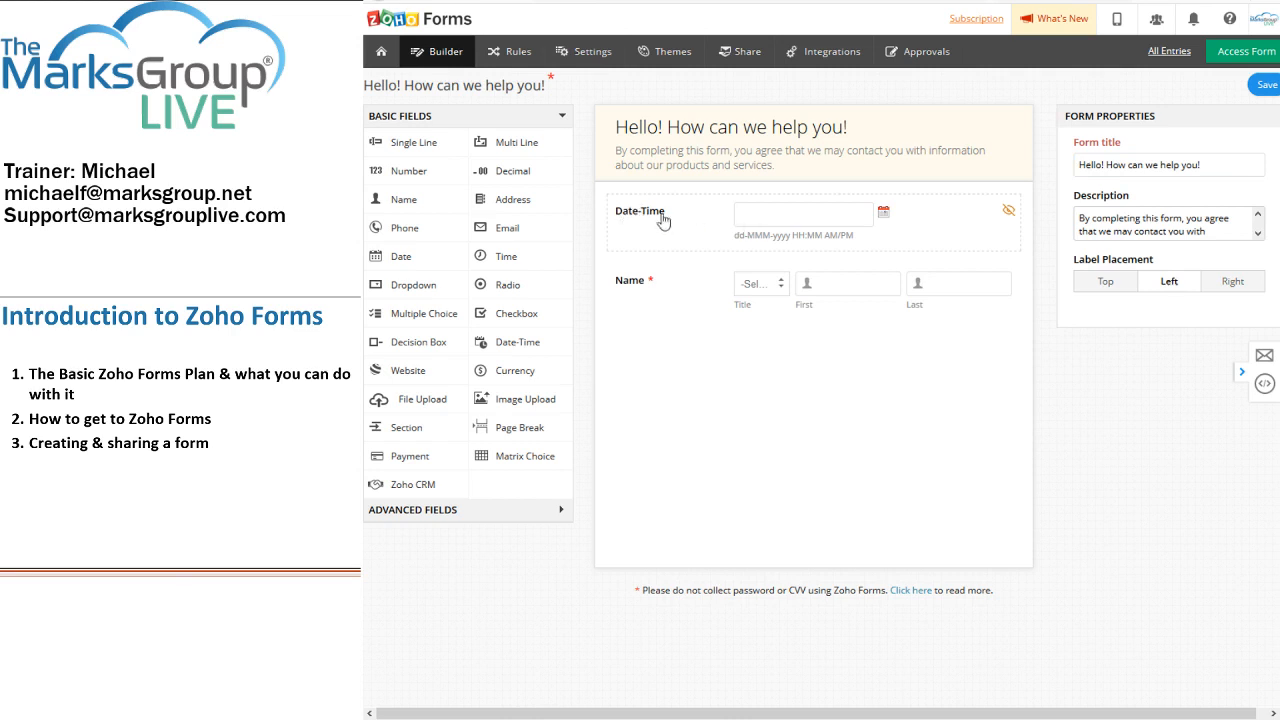
left_click(1233, 282)
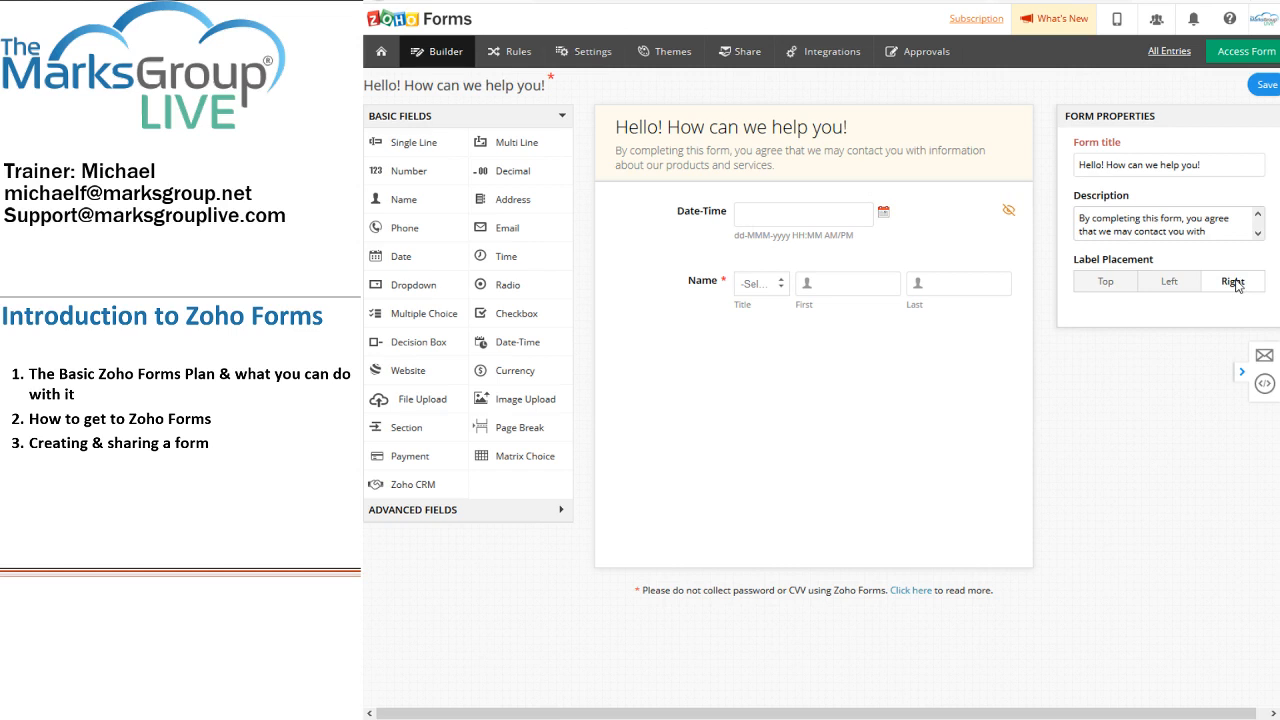
left_click(1104, 284)
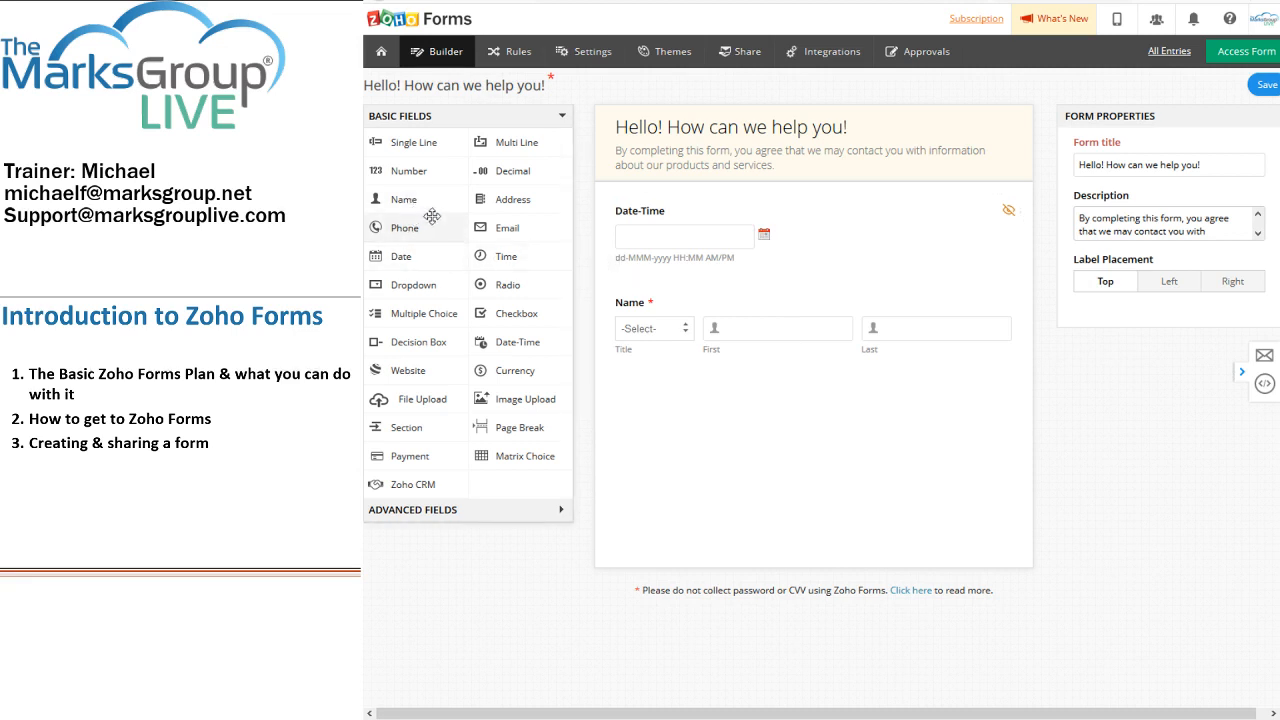
Step: Add a large Email field below Name, then drop a Phone field below Email
left_click_drag(521, 232, 672, 378)
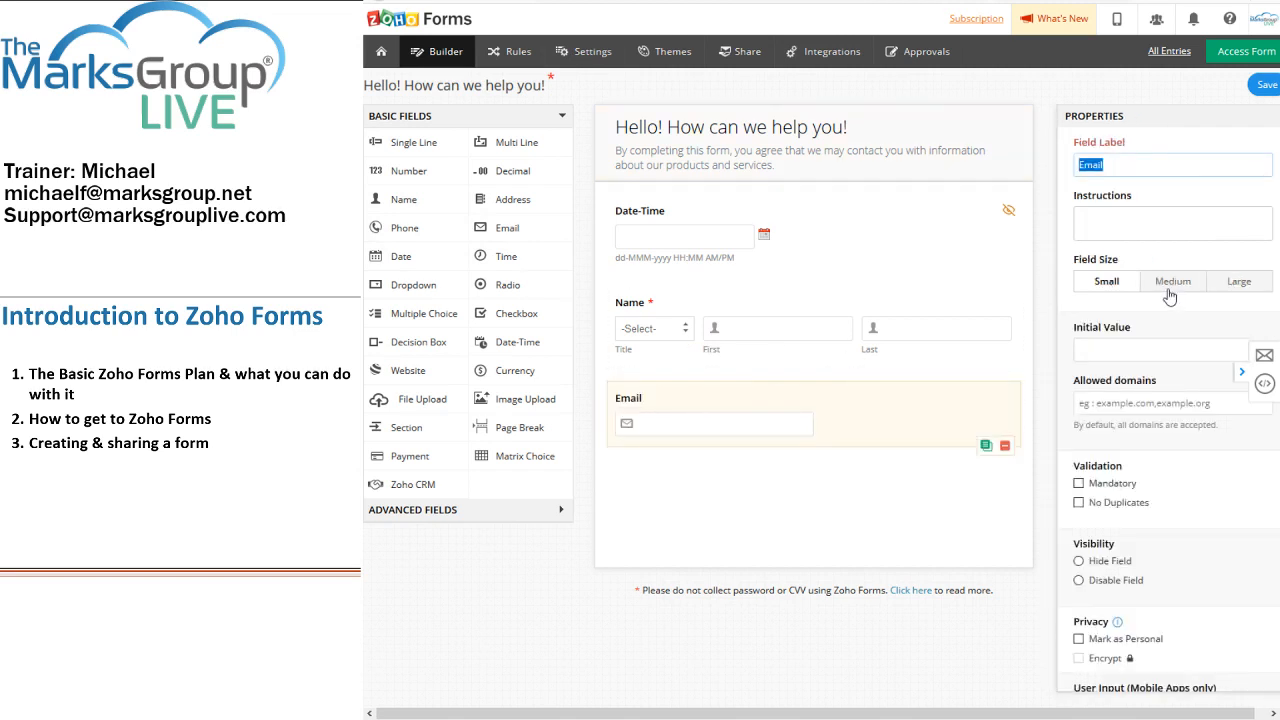
left_click(1171, 284)
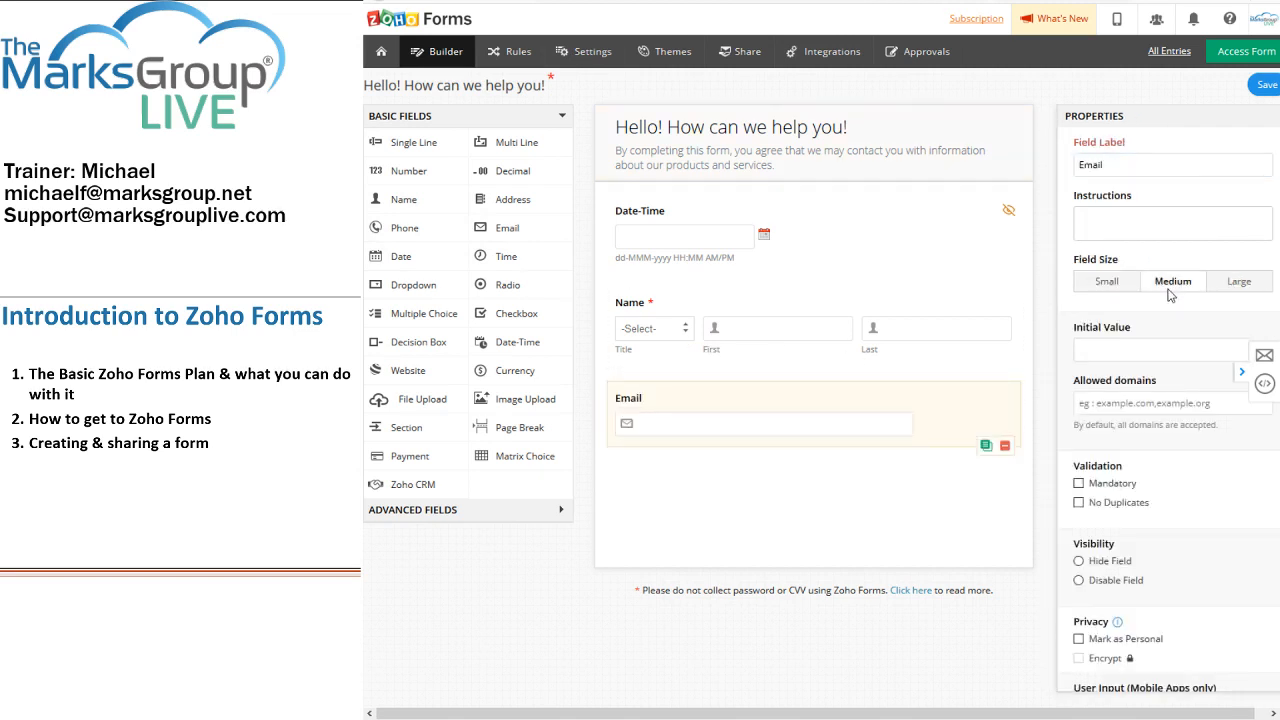
left_click(1227, 285)
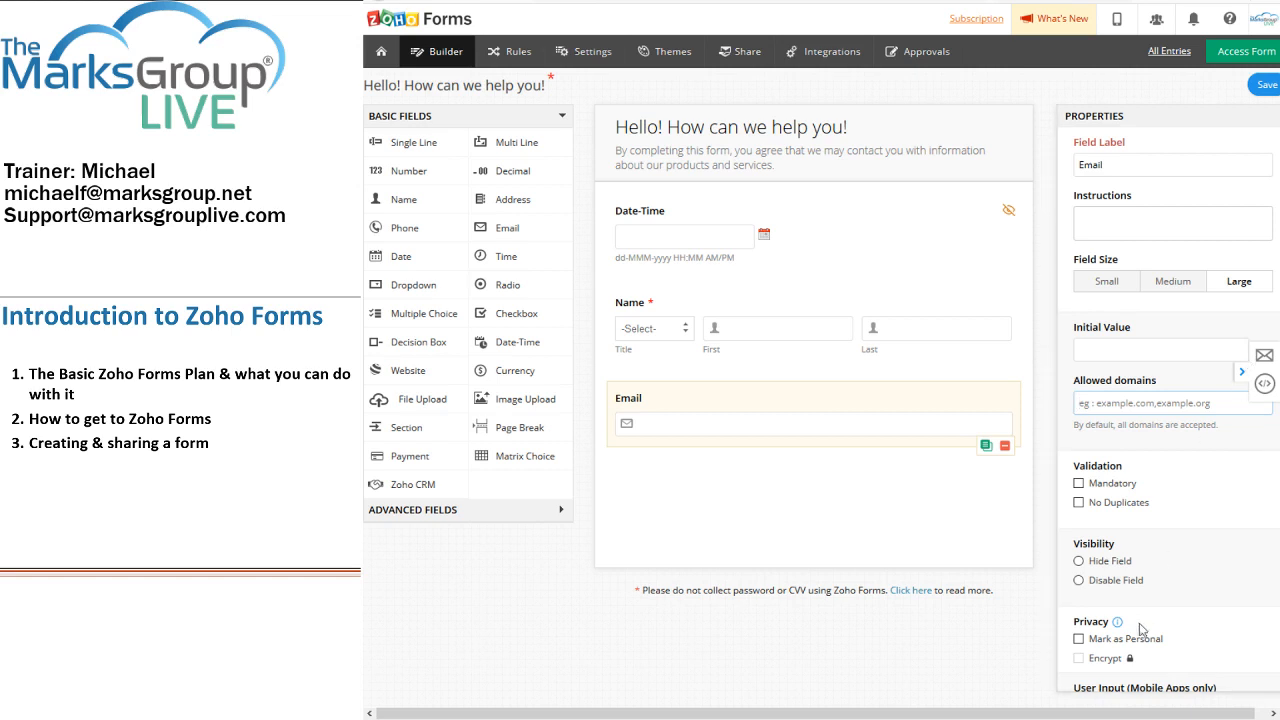
scroll(1141, 632, "down", 1)
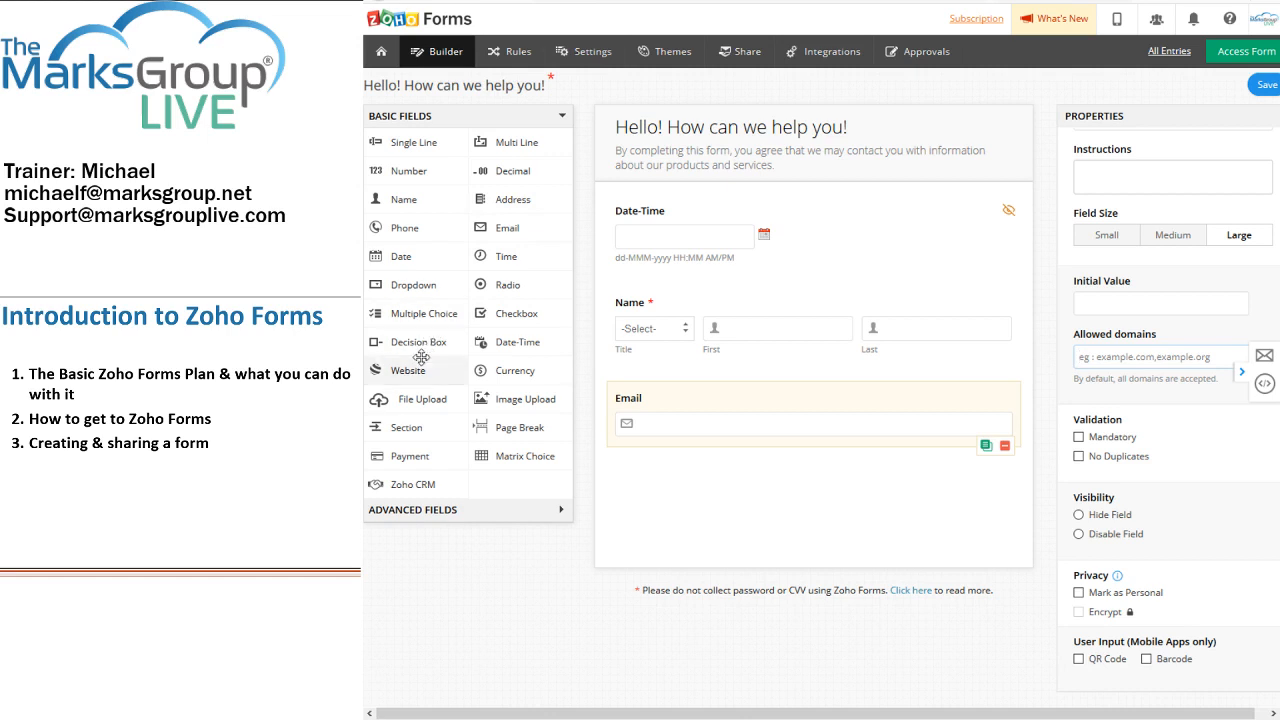
left_click_drag(421, 241, 695, 491)
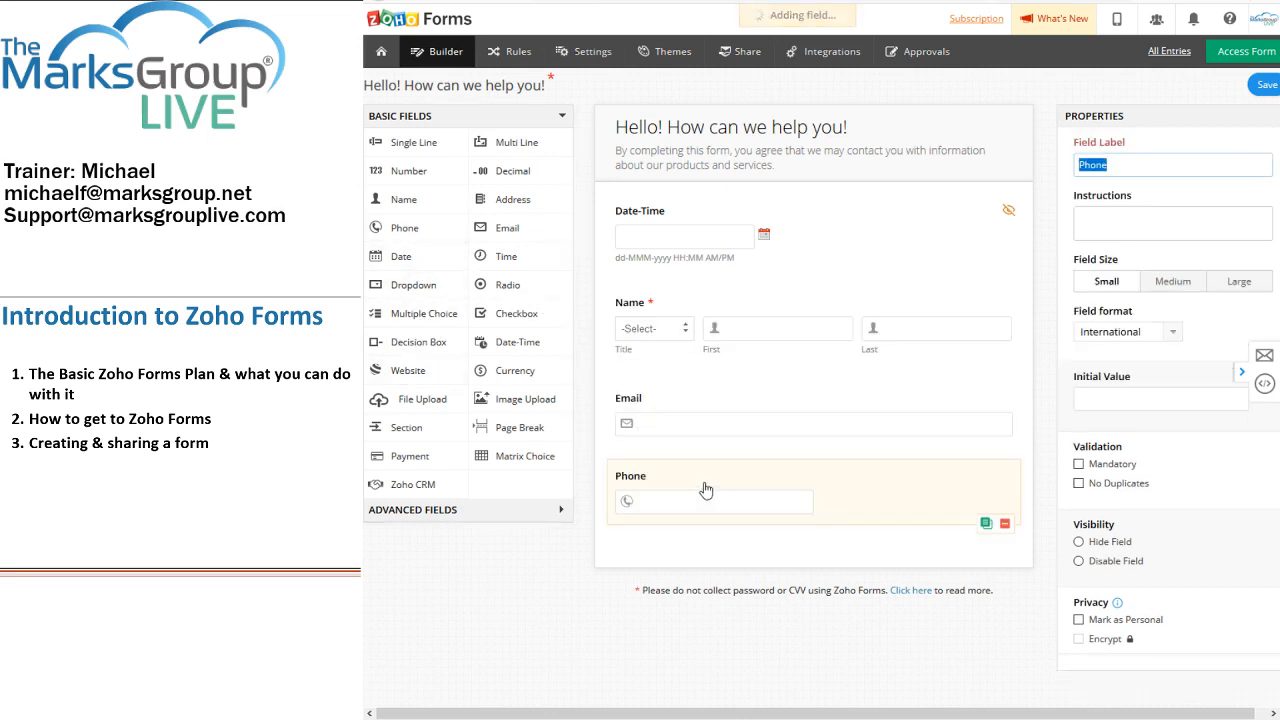
Step: Change the Phone field's size from small to Medium
left_click(1155, 288)
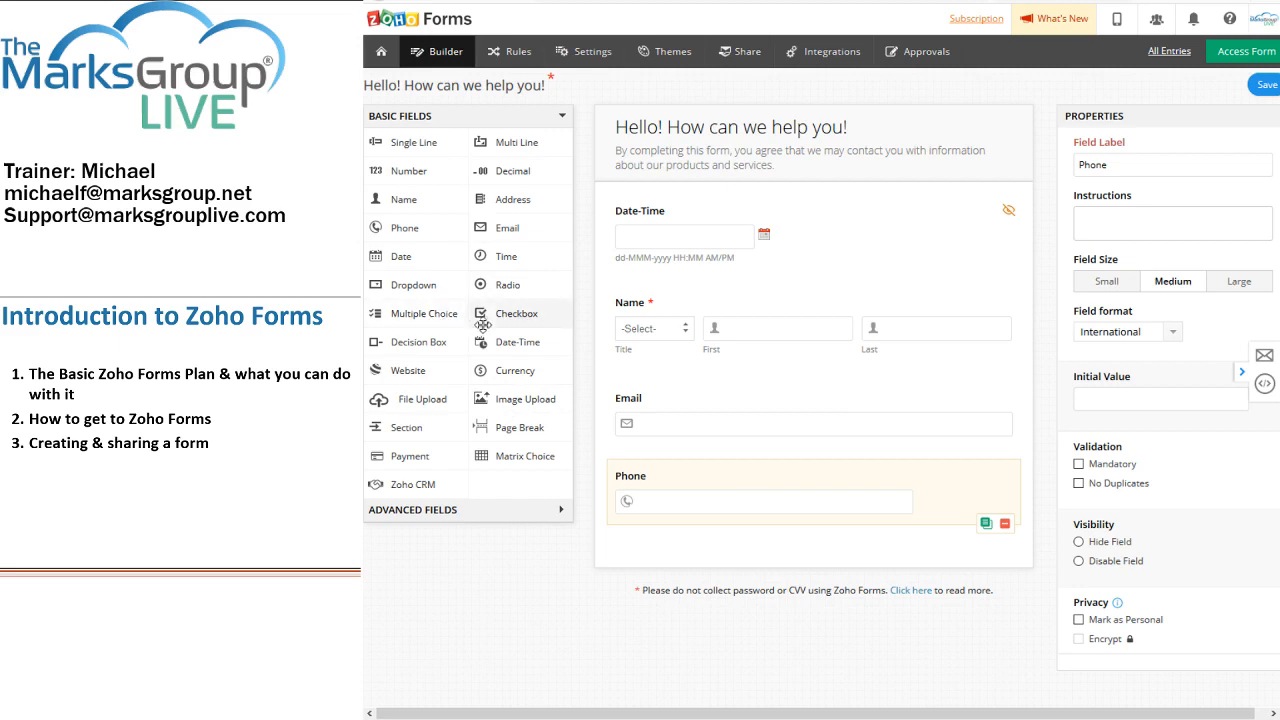
Step: Insert a Matrix Choice field with Checkbox answers beneath the Phone field
left_click_drag(516, 456, 678, 537)
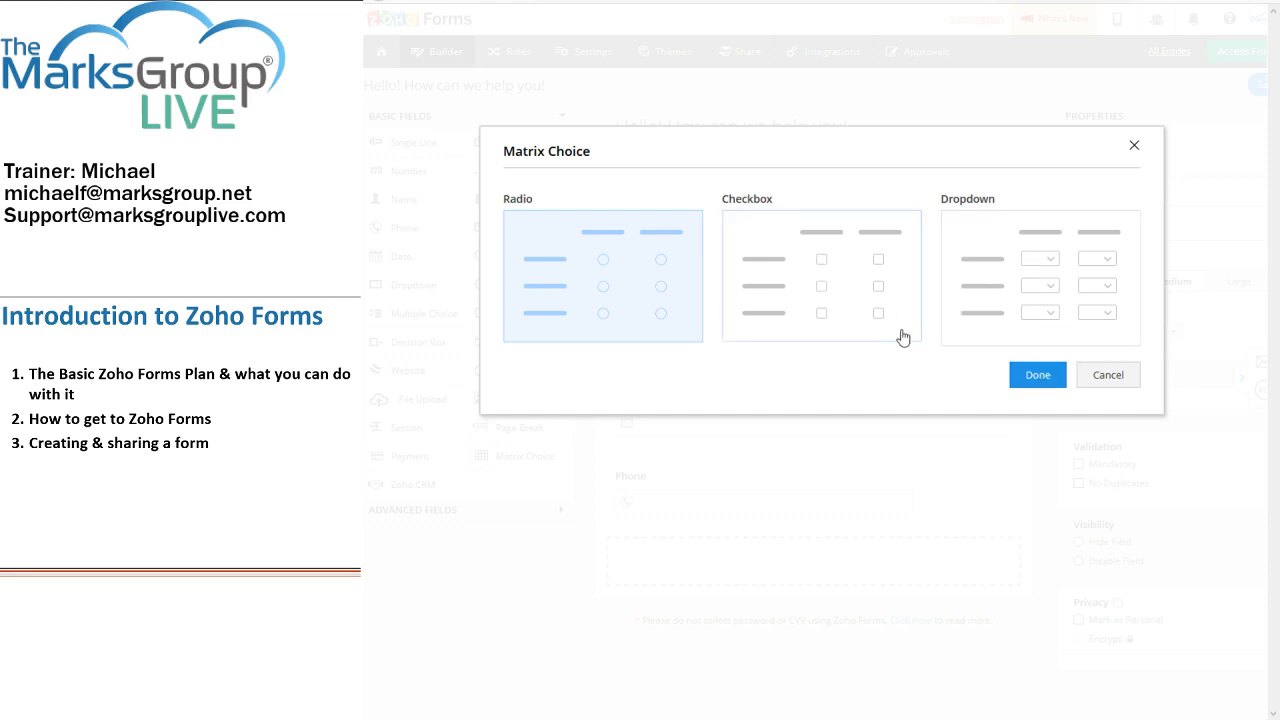
left_click(838, 303)
left_click(1037, 375)
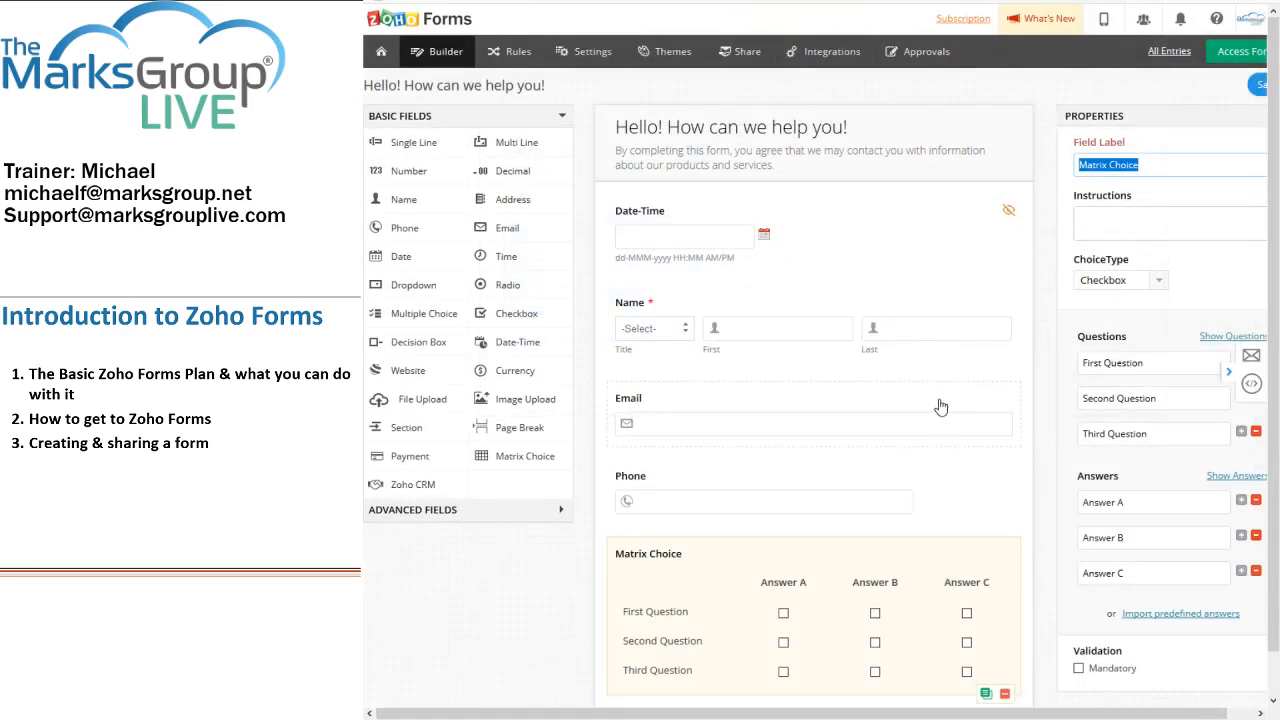
scroll(941, 406, "down", 1)
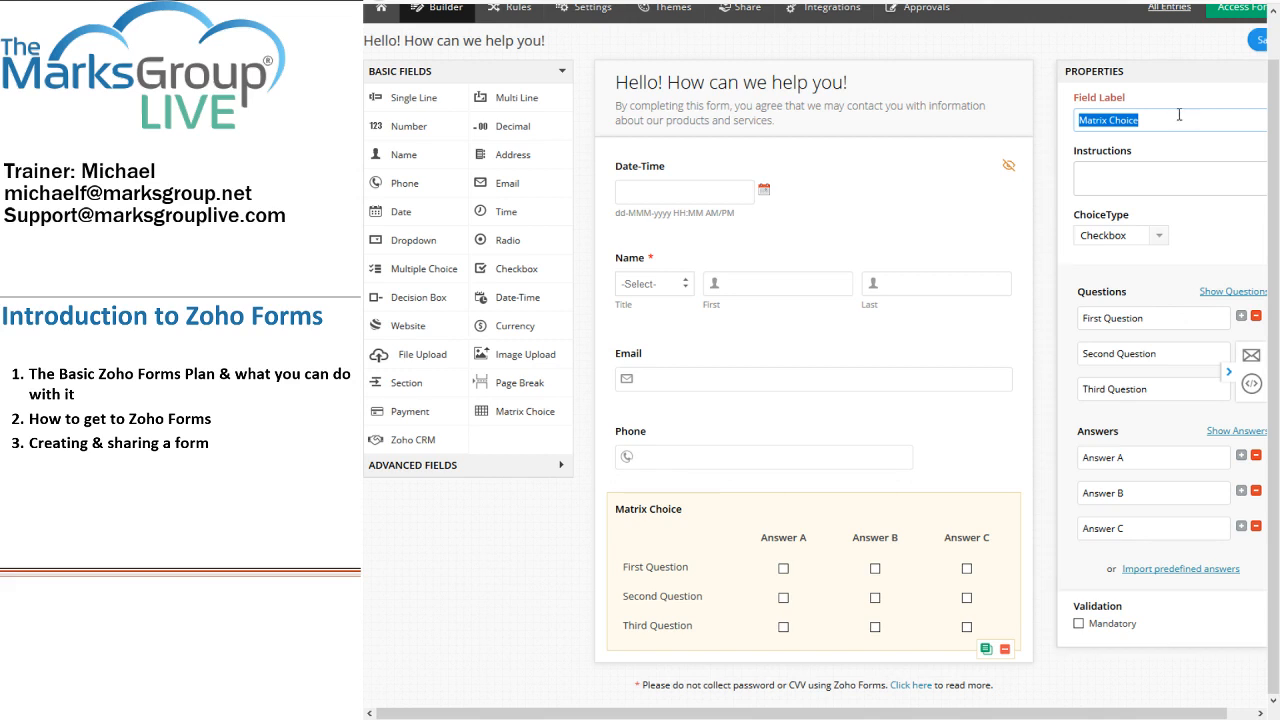
Step: Label the matrix 'Which products and services are important to you?' with instructions 'You can check more than one'
type("Which products")
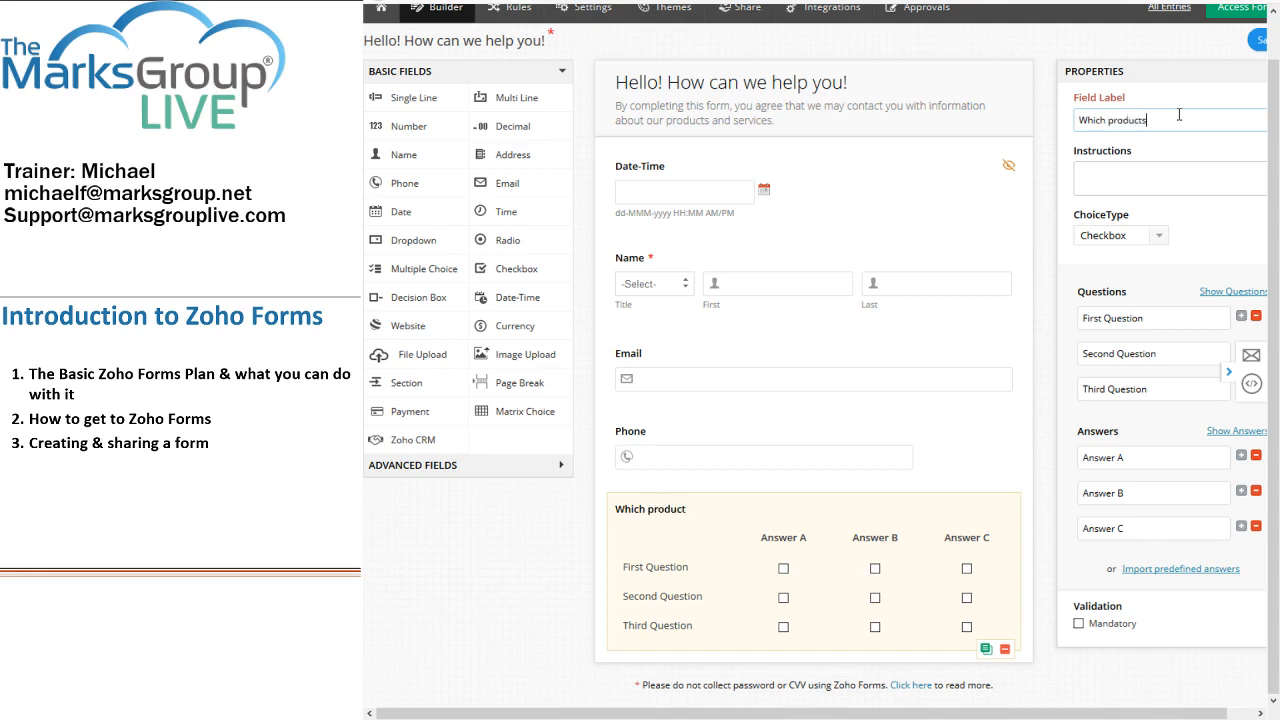
type(" and services are importan")
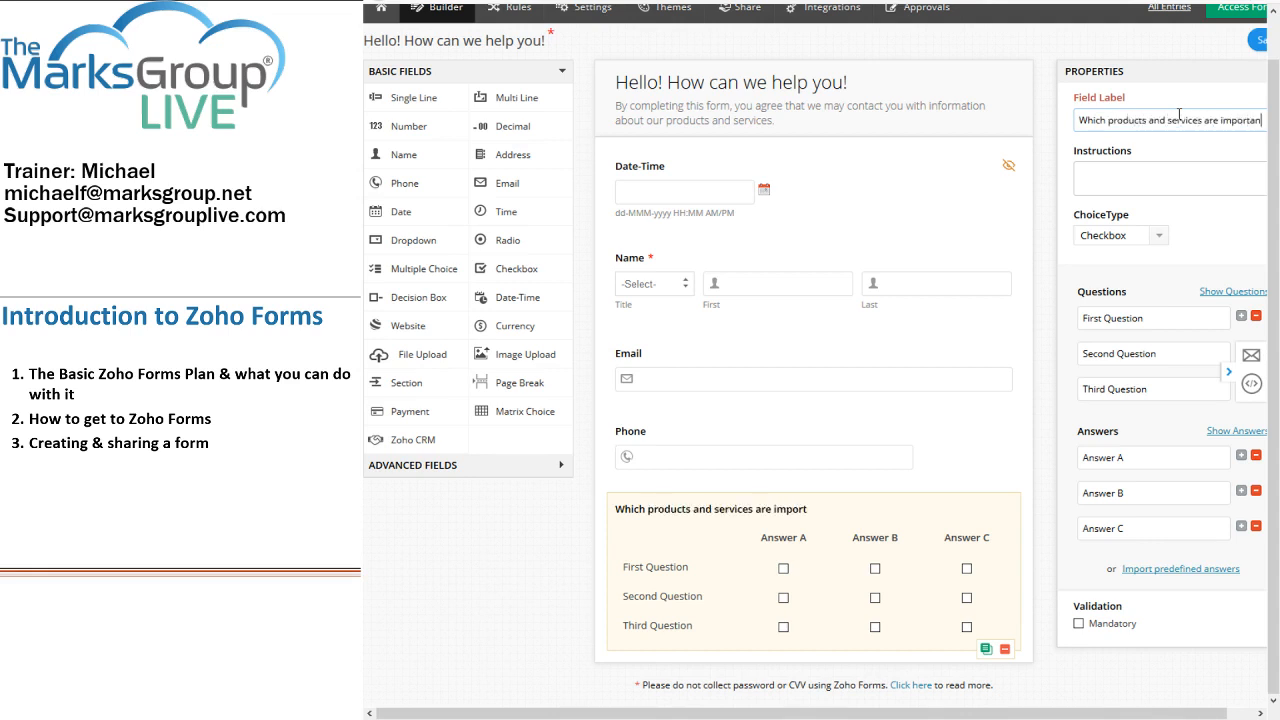
type("t to you?")
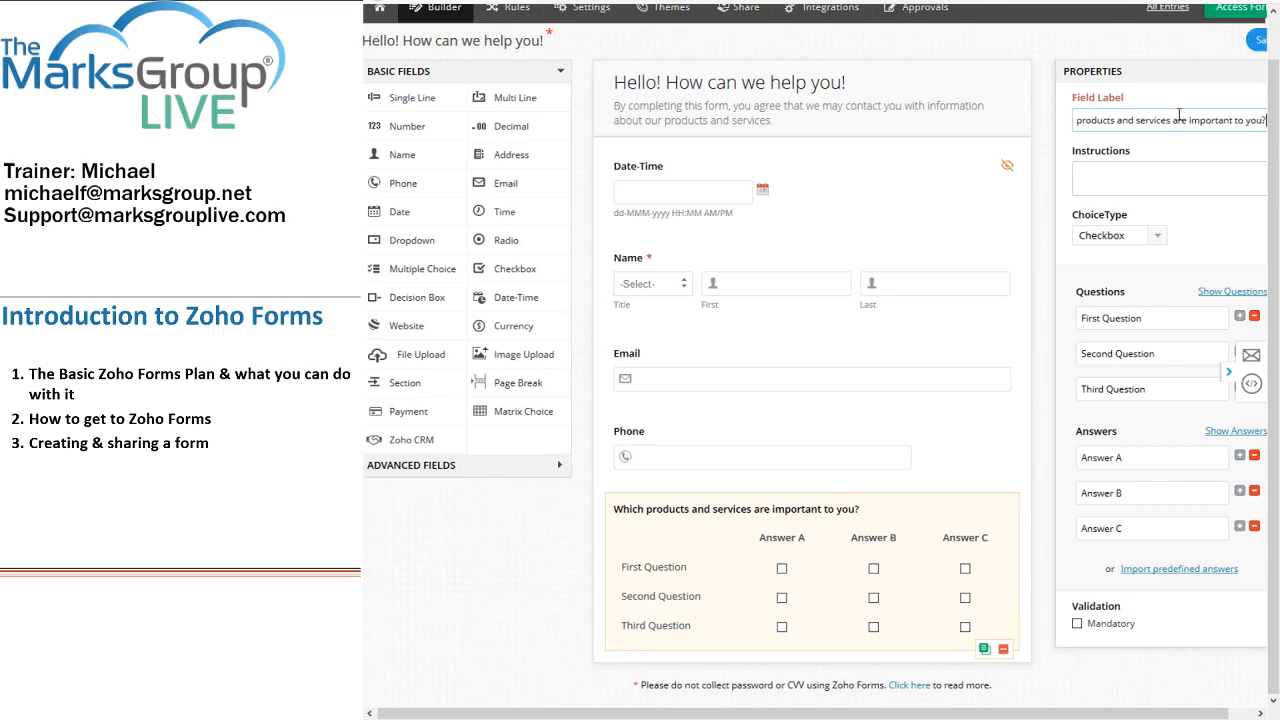
left_click(1181, 179)
type("You can check")
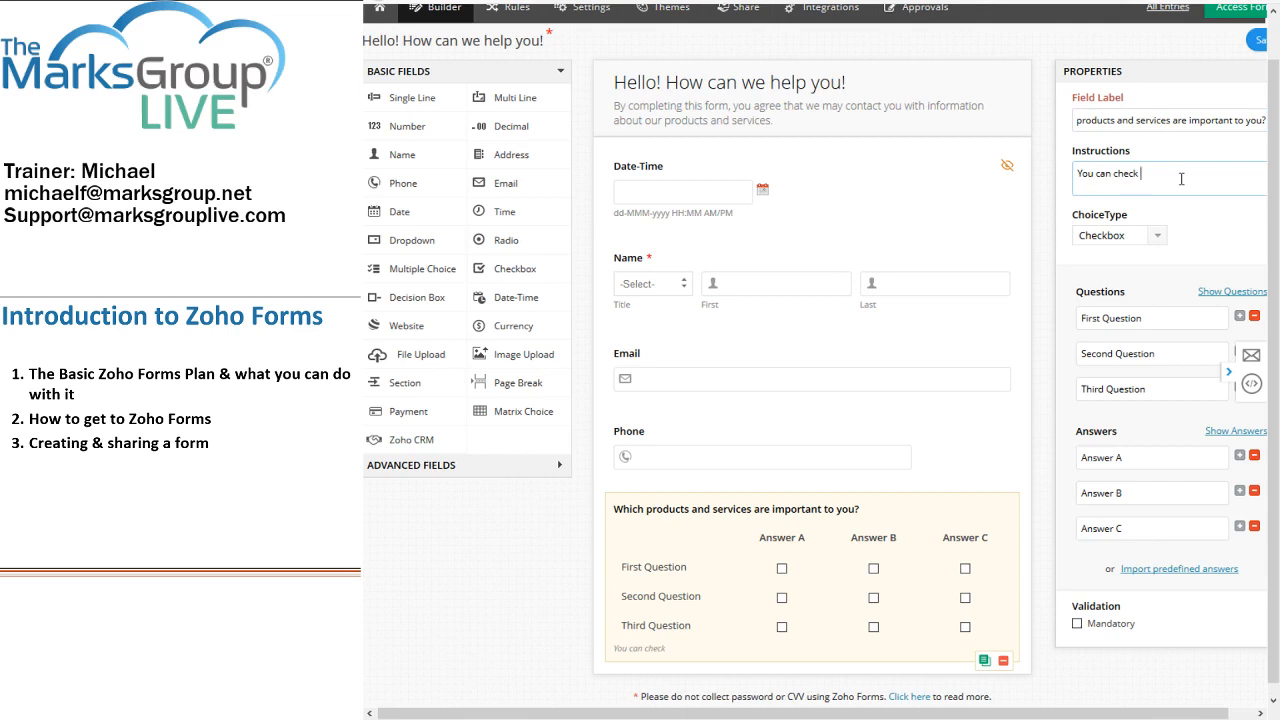
type(" more than one!")
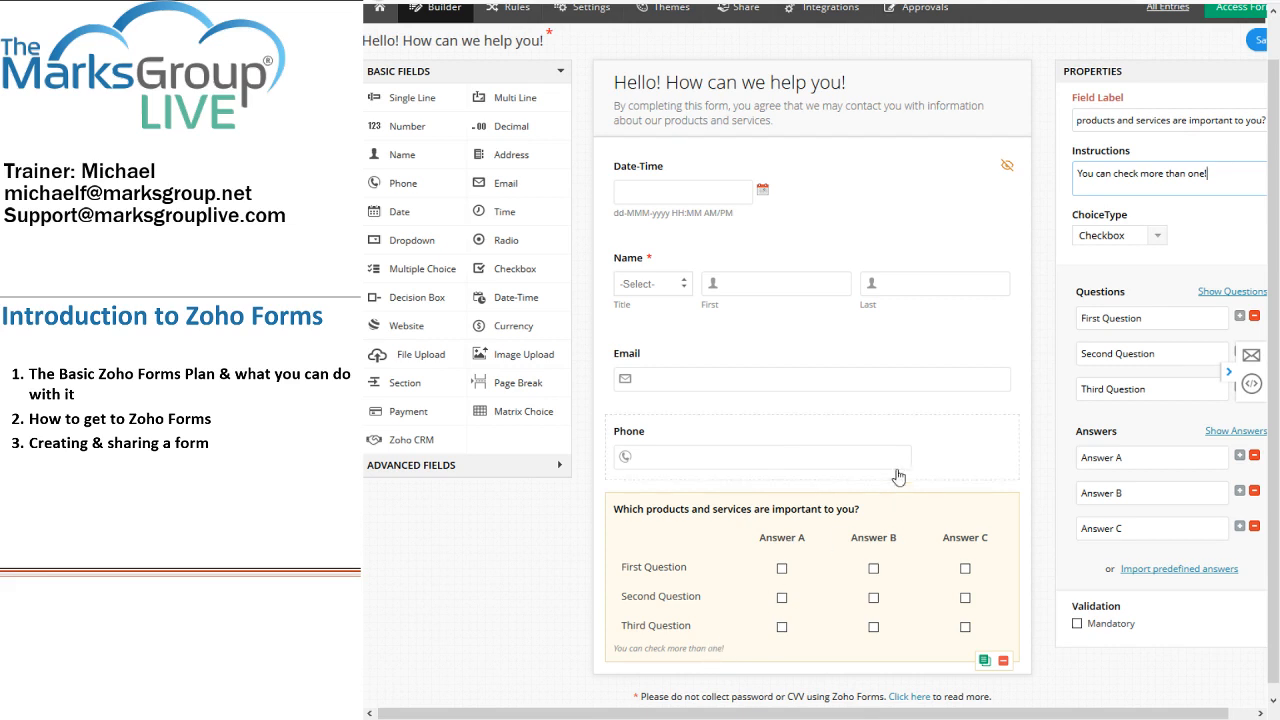
left_click(1160, 236)
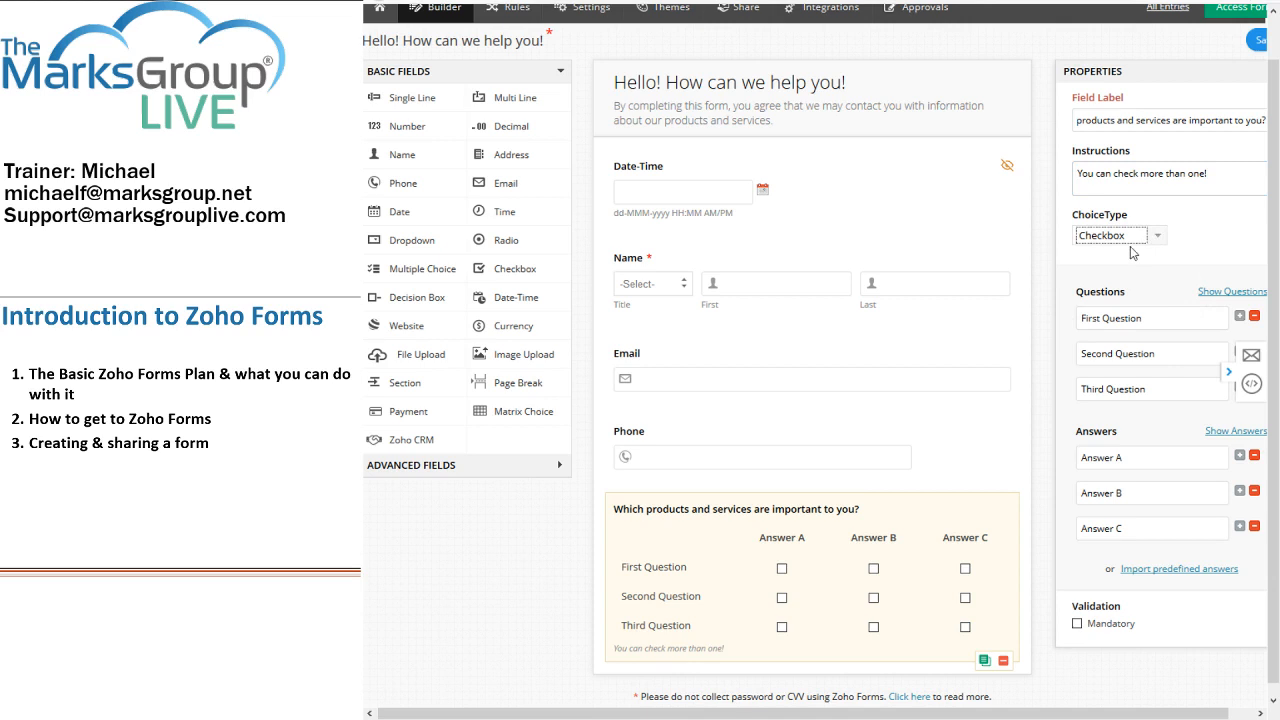
left_click(1231, 209)
triple_click(1153, 317)
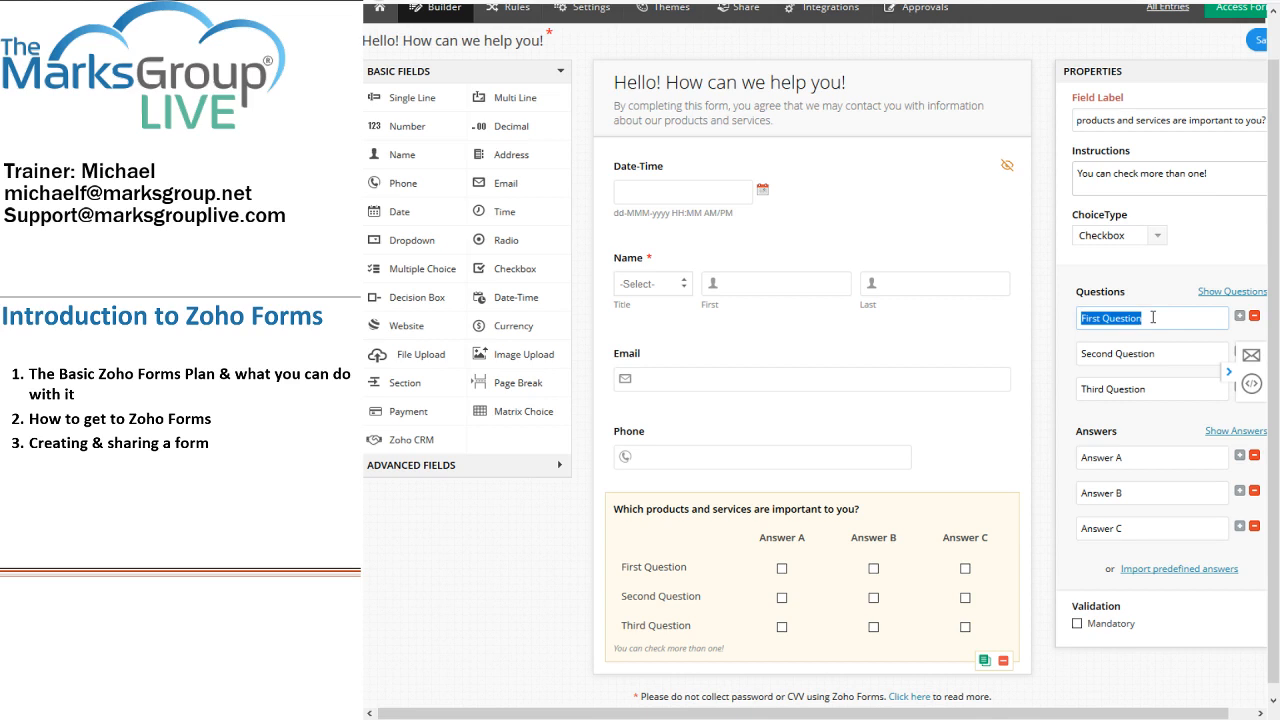
Step: Set matrix rows Teen, Young Adult, Adult and columns Parenting, Counseling, deleting Answer C
type("Teen")
key("Tab")
type("Y")
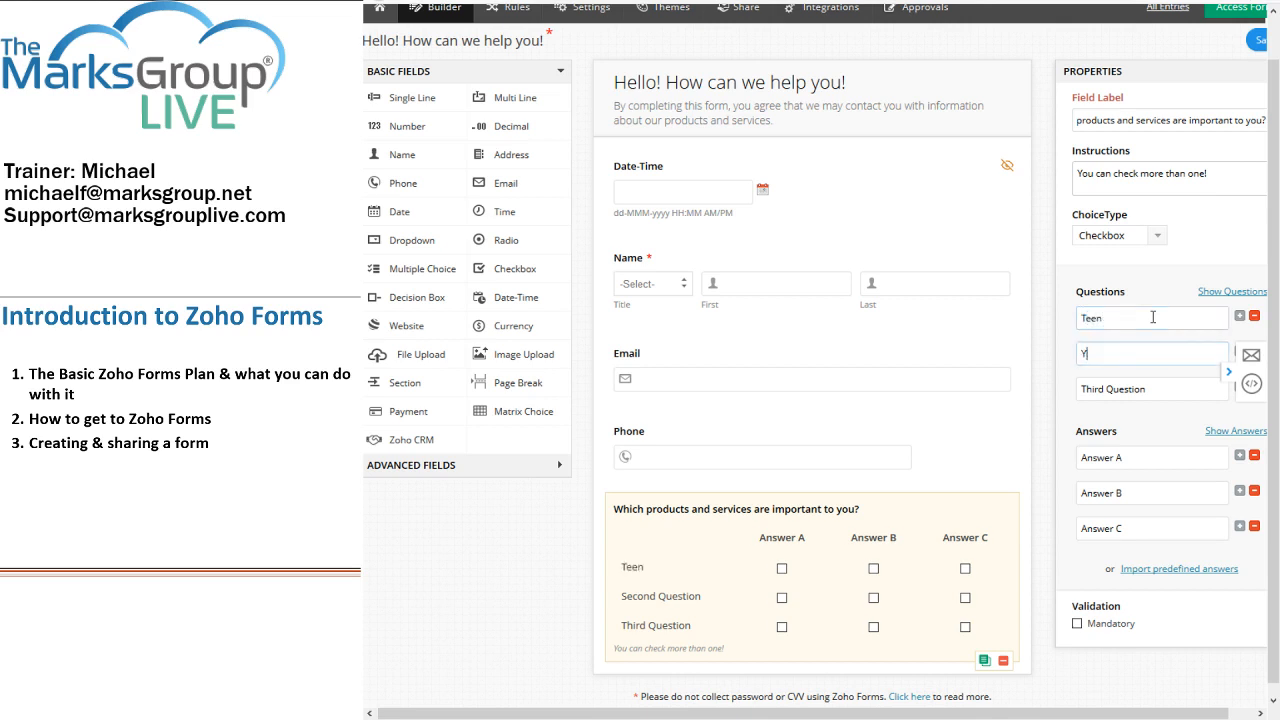
type("oung Adult")
key("Tab")
type("A")
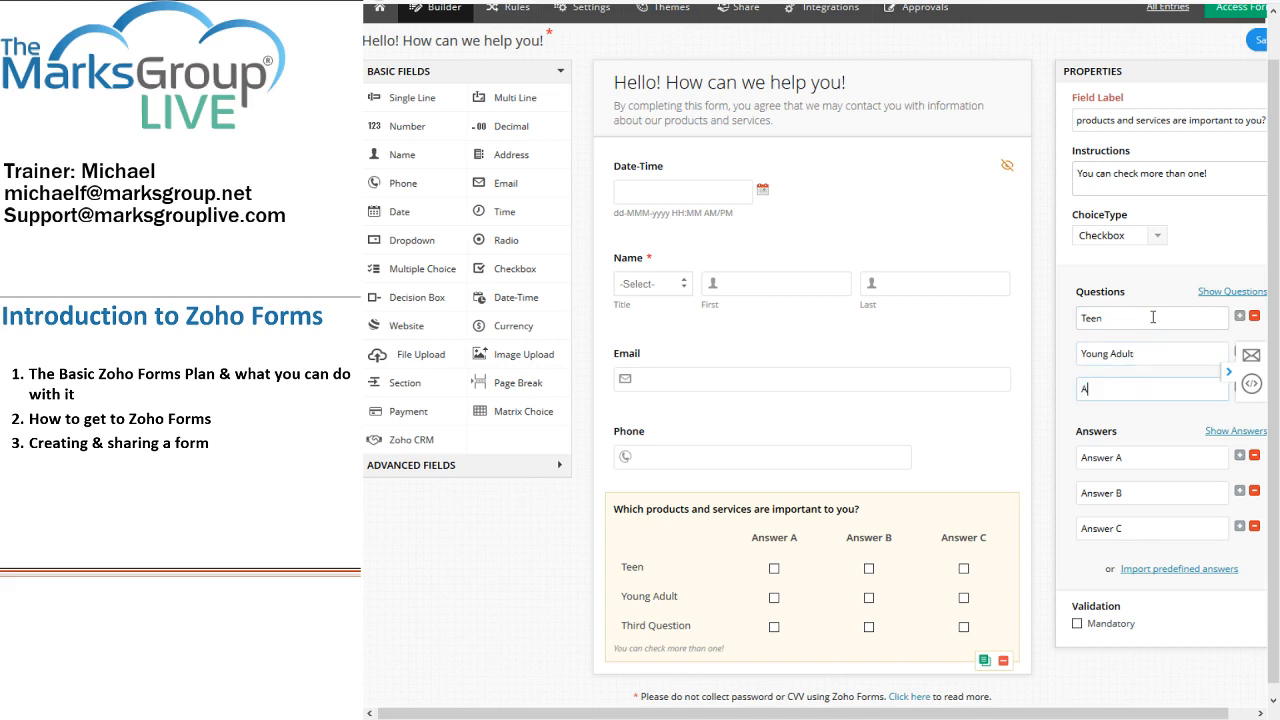
type("dult")
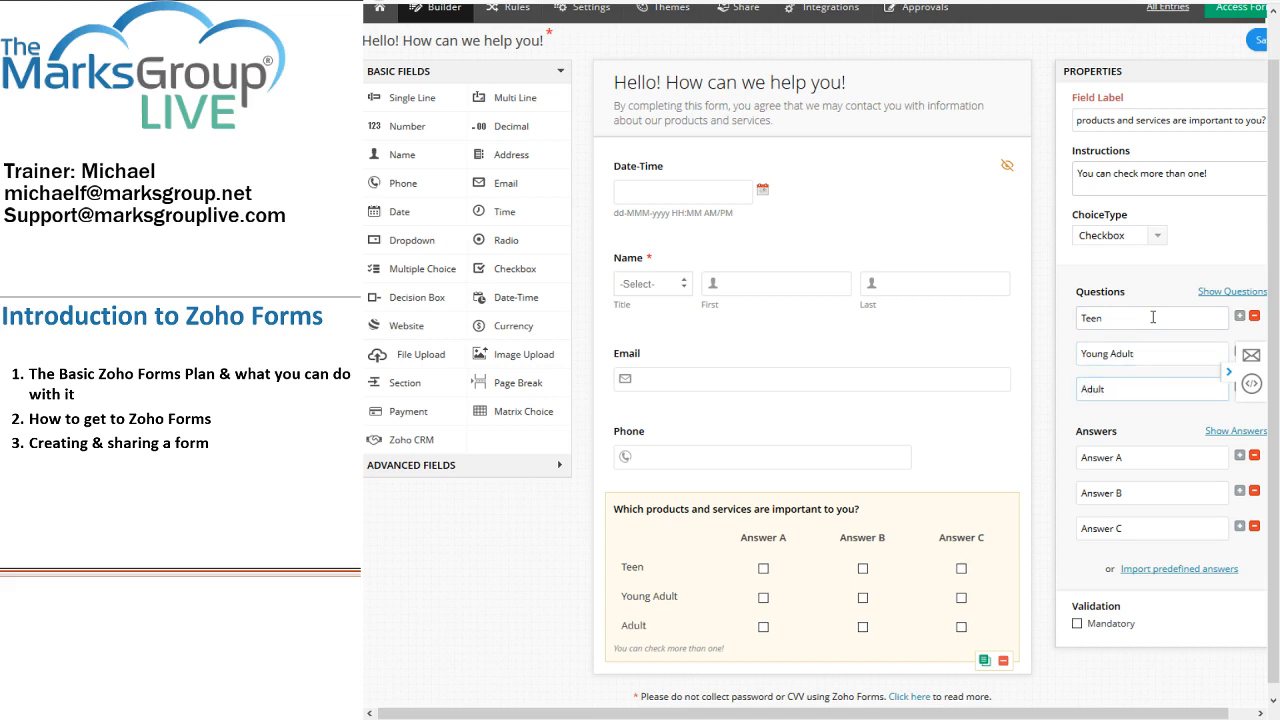
key("Tab")
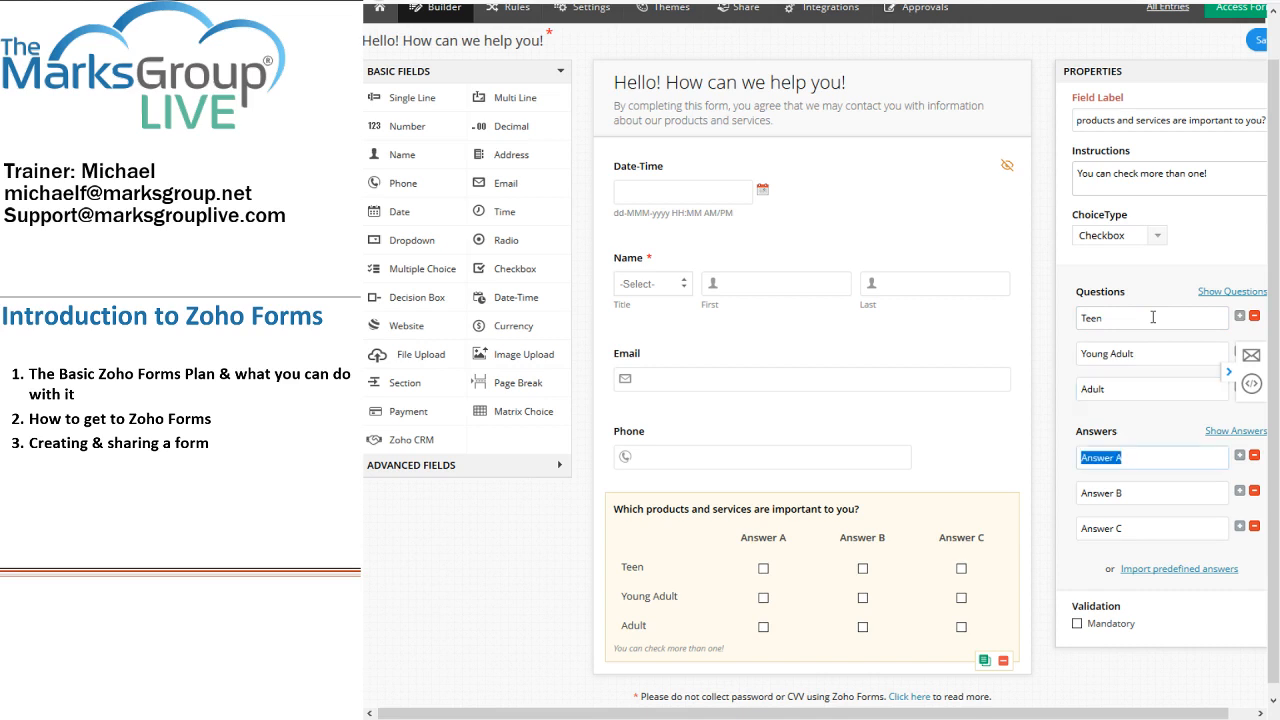
type("Parenting")
key("Tab")
type("Counseling")
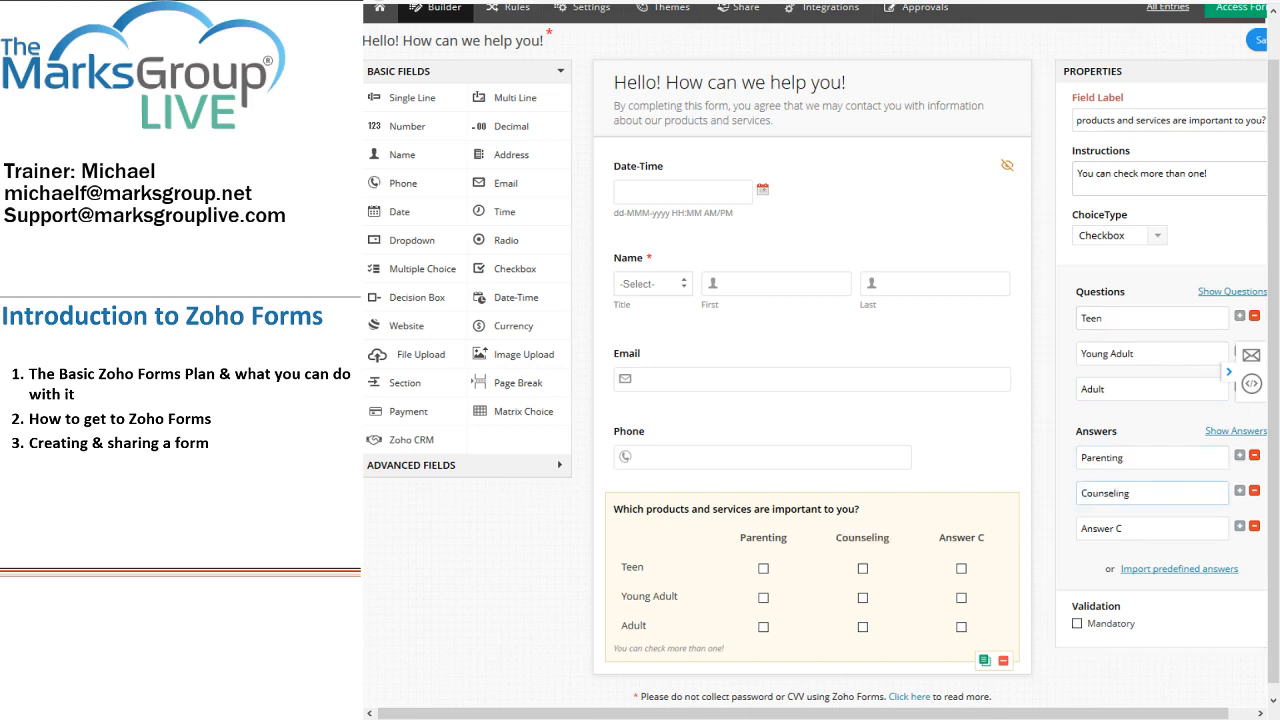
left_click(1254, 526)
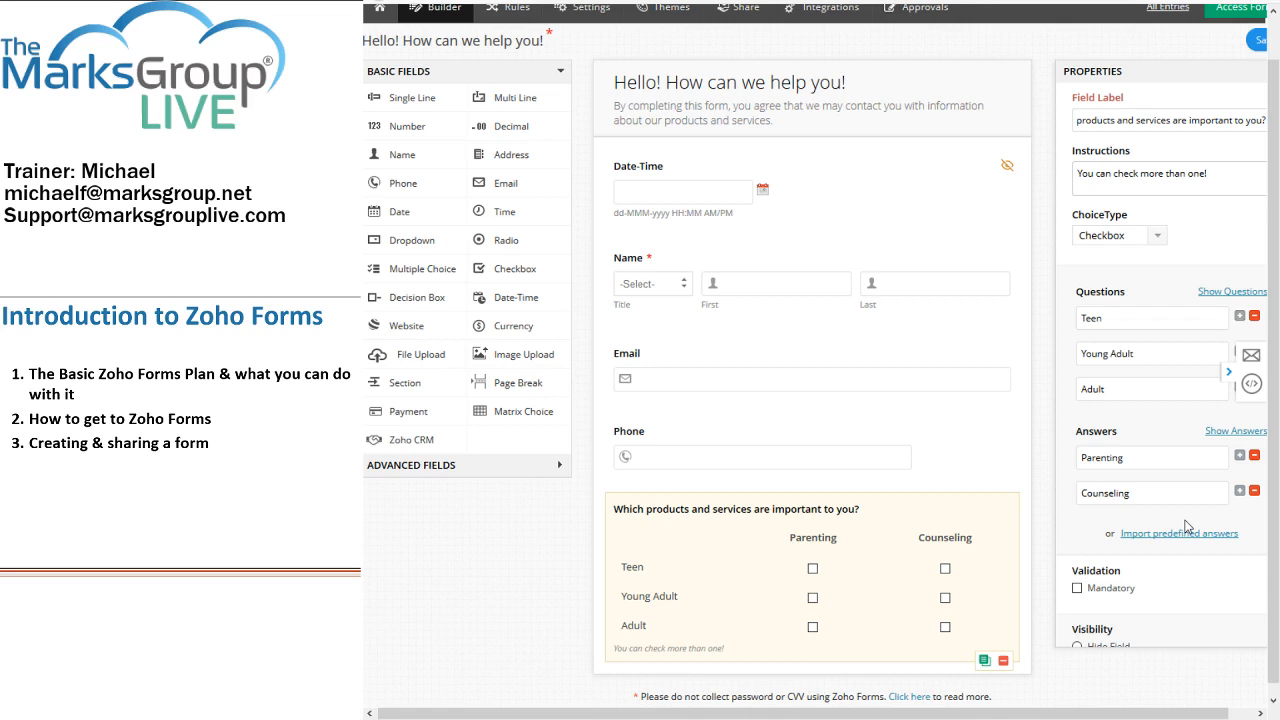
Step: Add a Large Multi Line text field below the matrix
scroll(1198, 500, "down", 1)
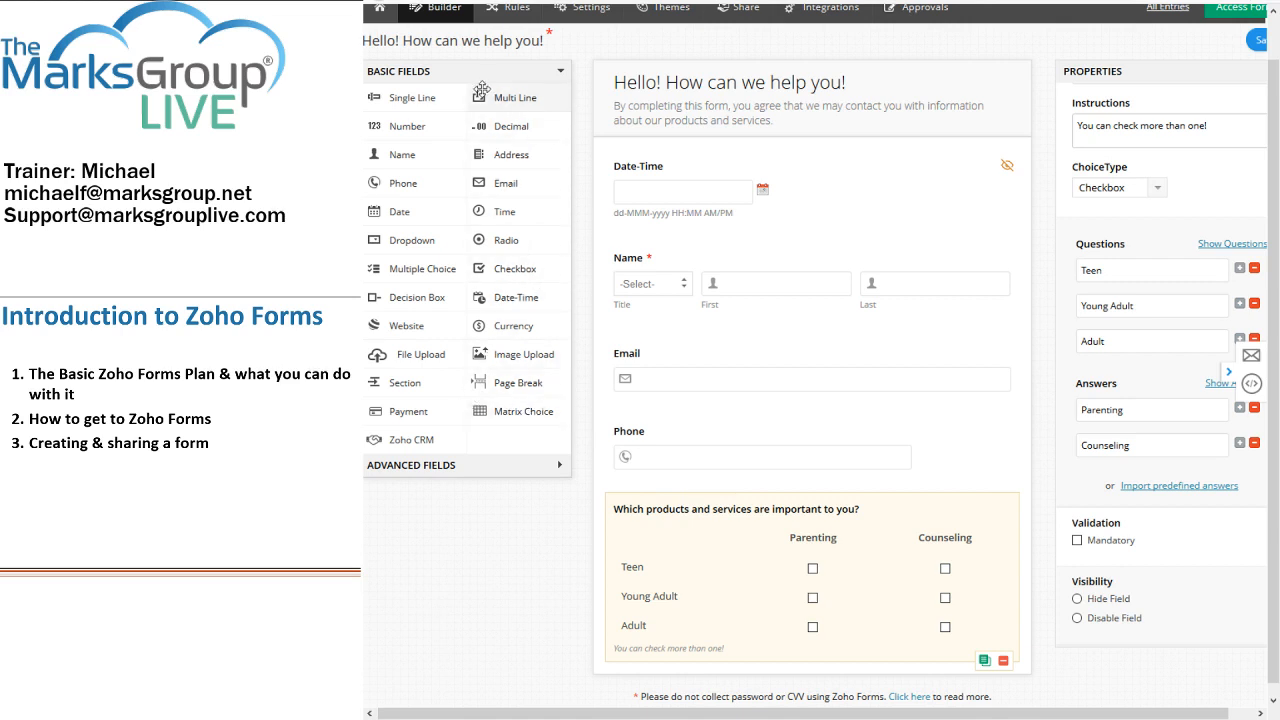
left_click_drag(485, 97, 746, 651)
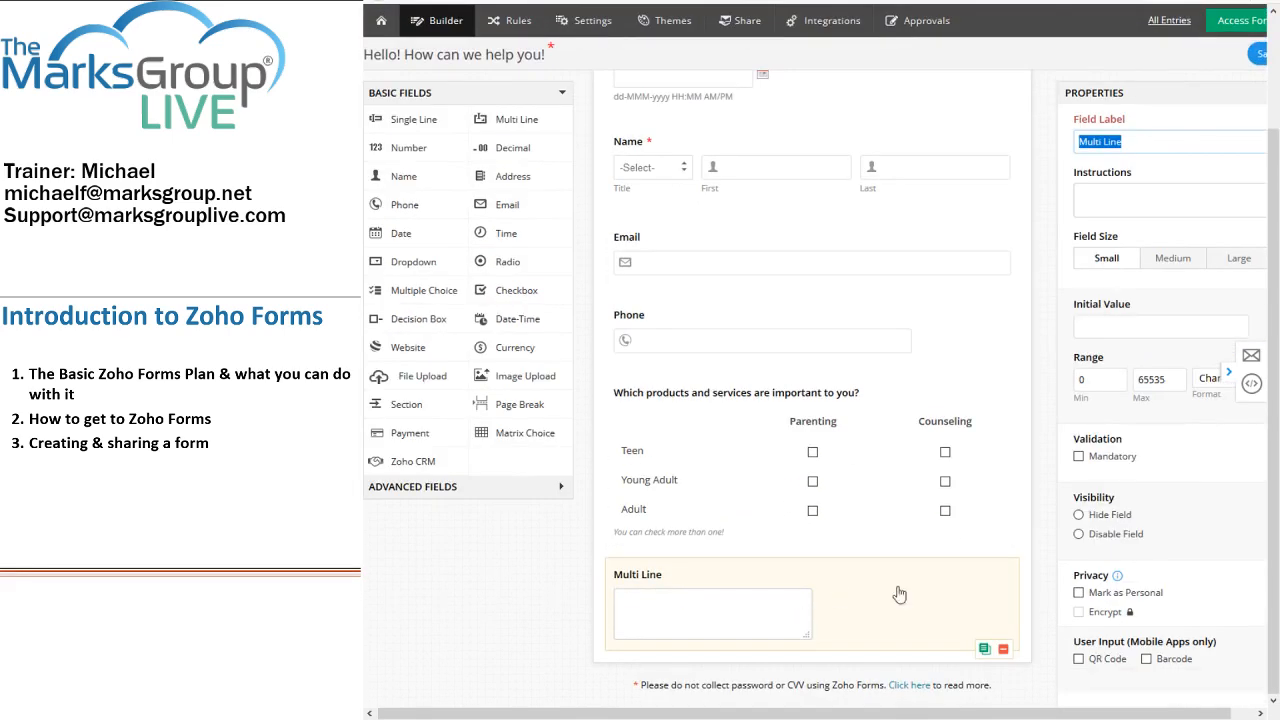
left_click(1238, 262)
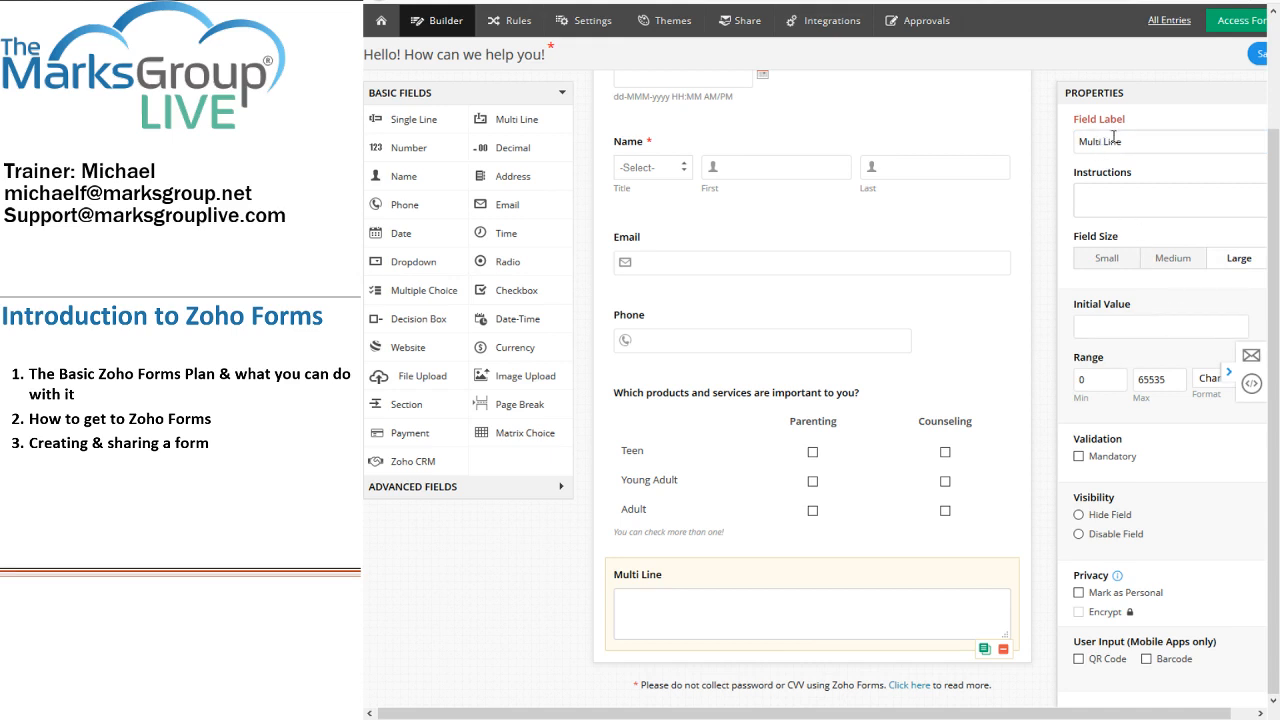
Step: Label it 'Notes and Reminders' with instructions 'Anything we should know about you and your work?'
left_click_drag(1125, 141, 1016, 131)
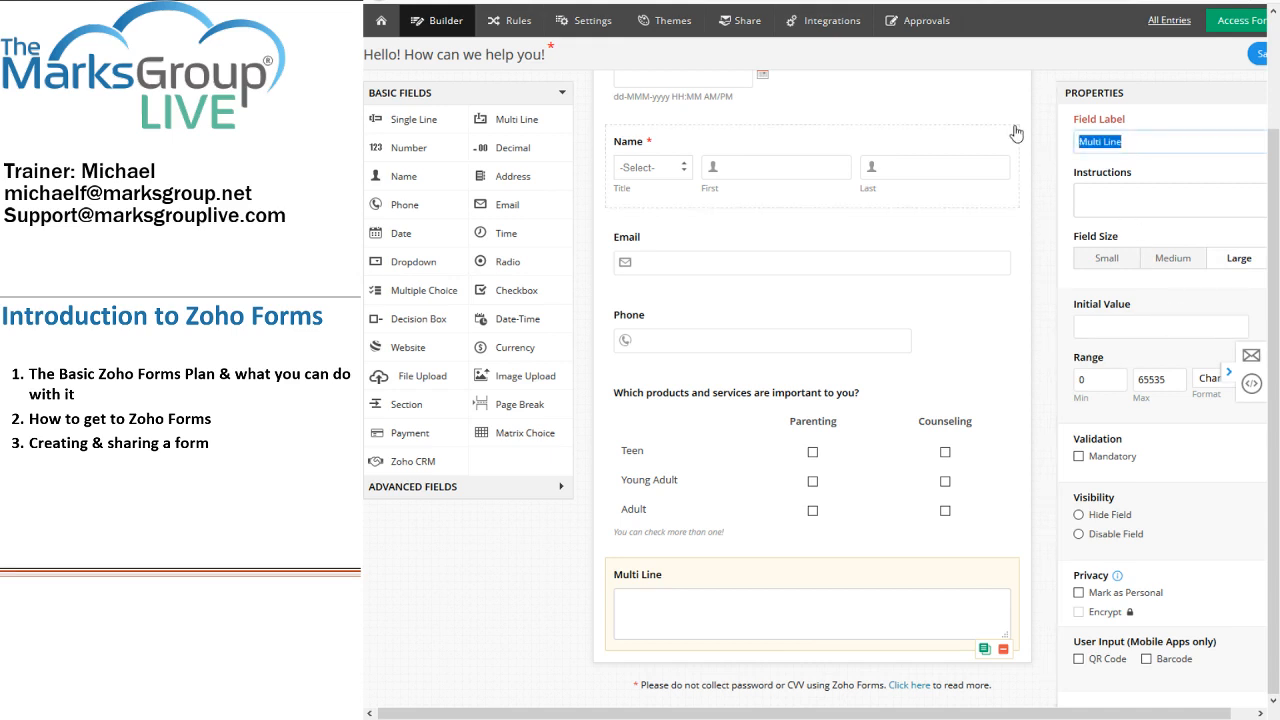
type("Notes and ")
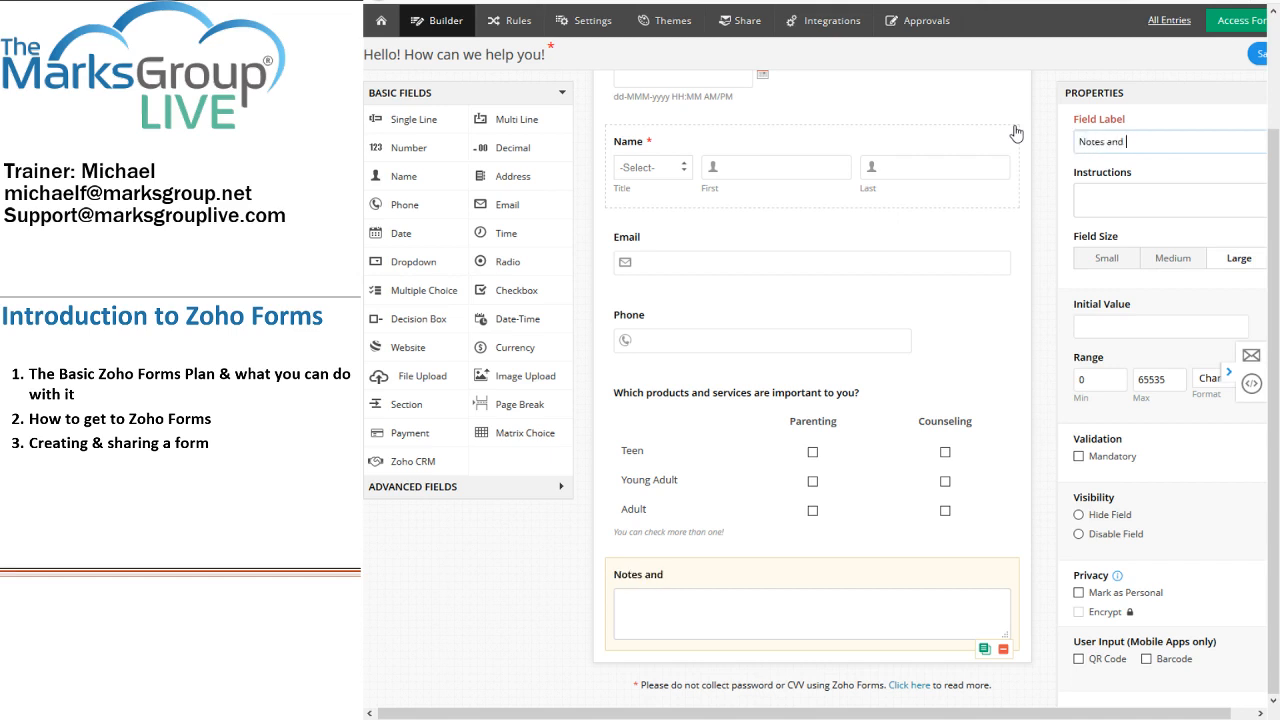
type("Reminders")
left_click(1132, 207)
type("A")
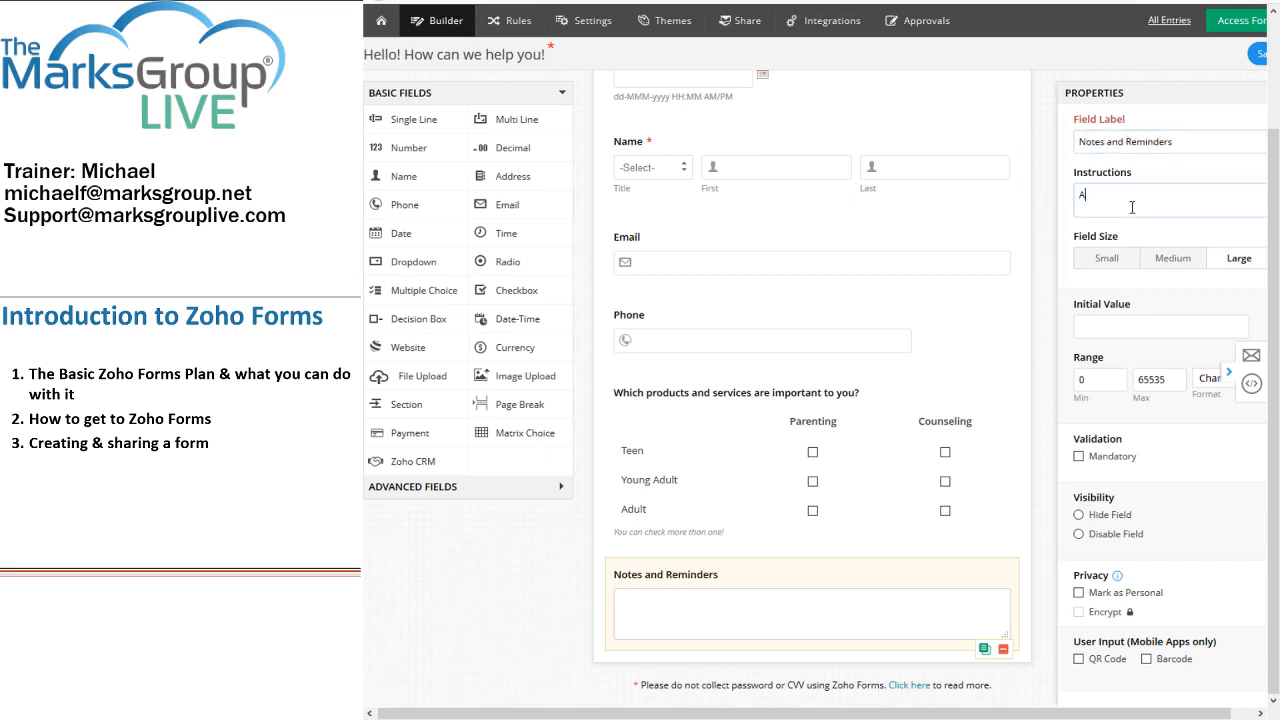
type("nything we sh")
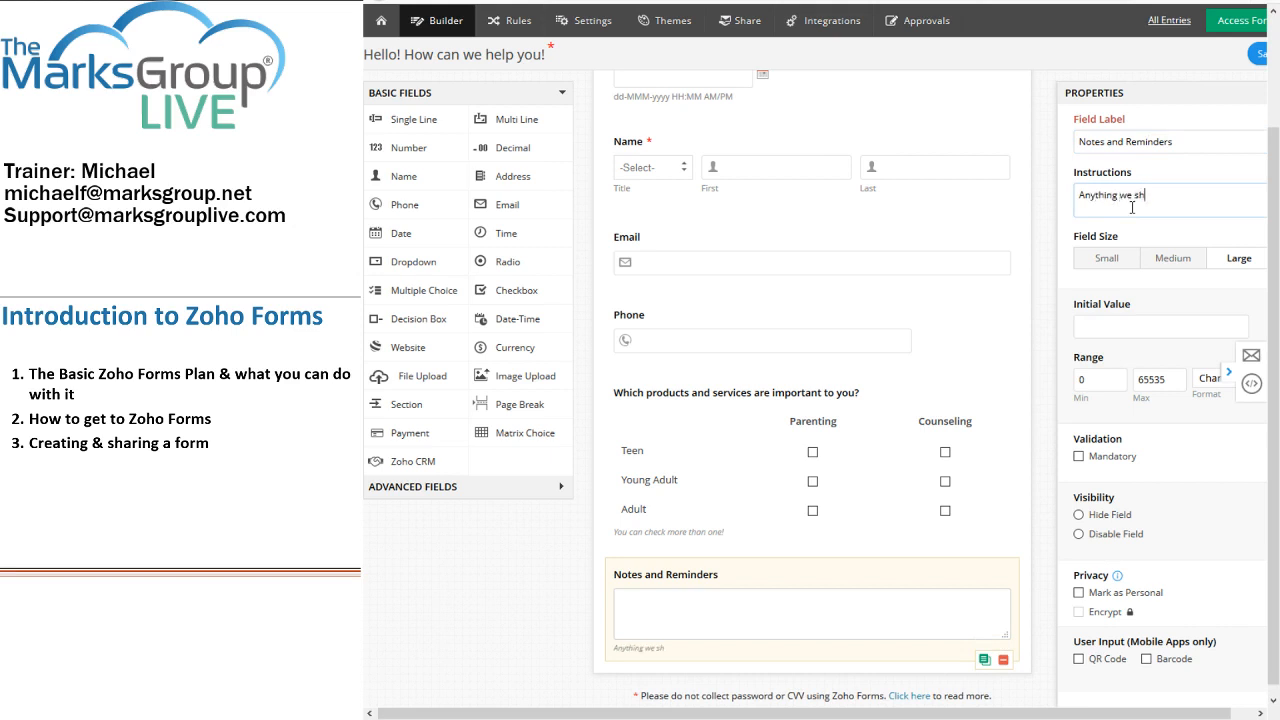
type("ould nkow")
key("BackSpace")
key("BackSpace")
key("BackSpace")
key("BackSpace")
type("know about you")
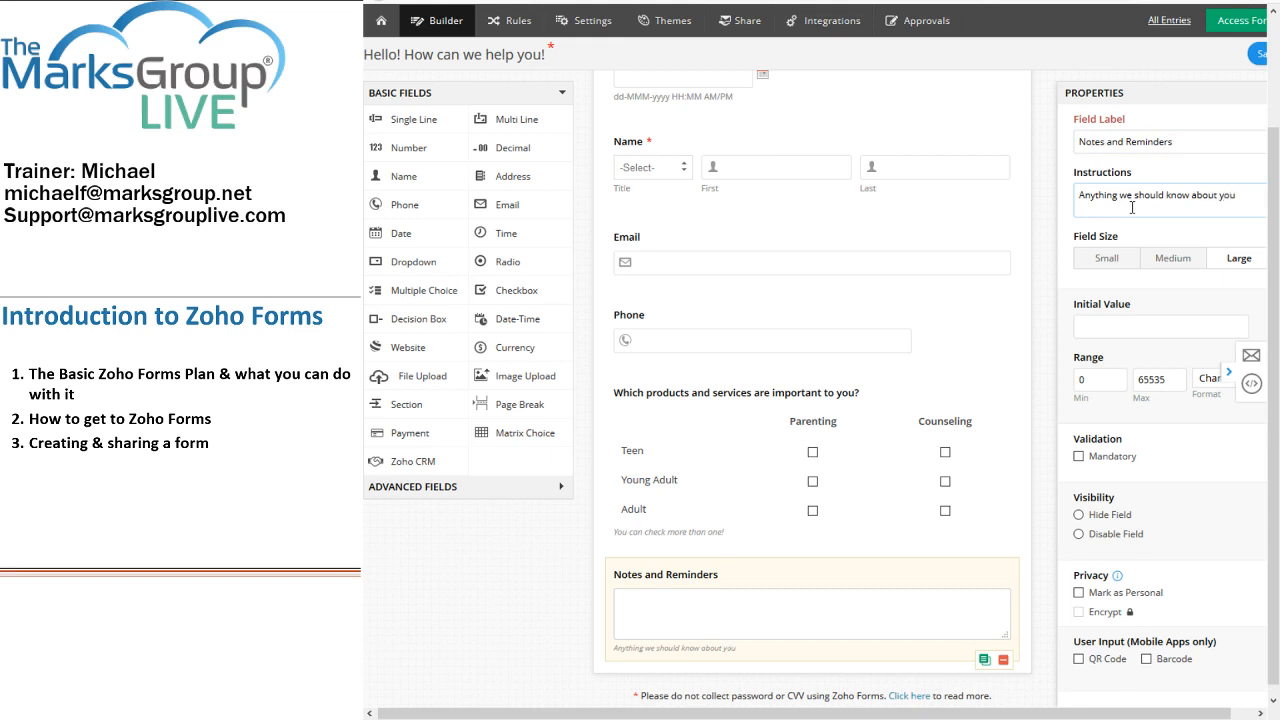
type(" and your work?")
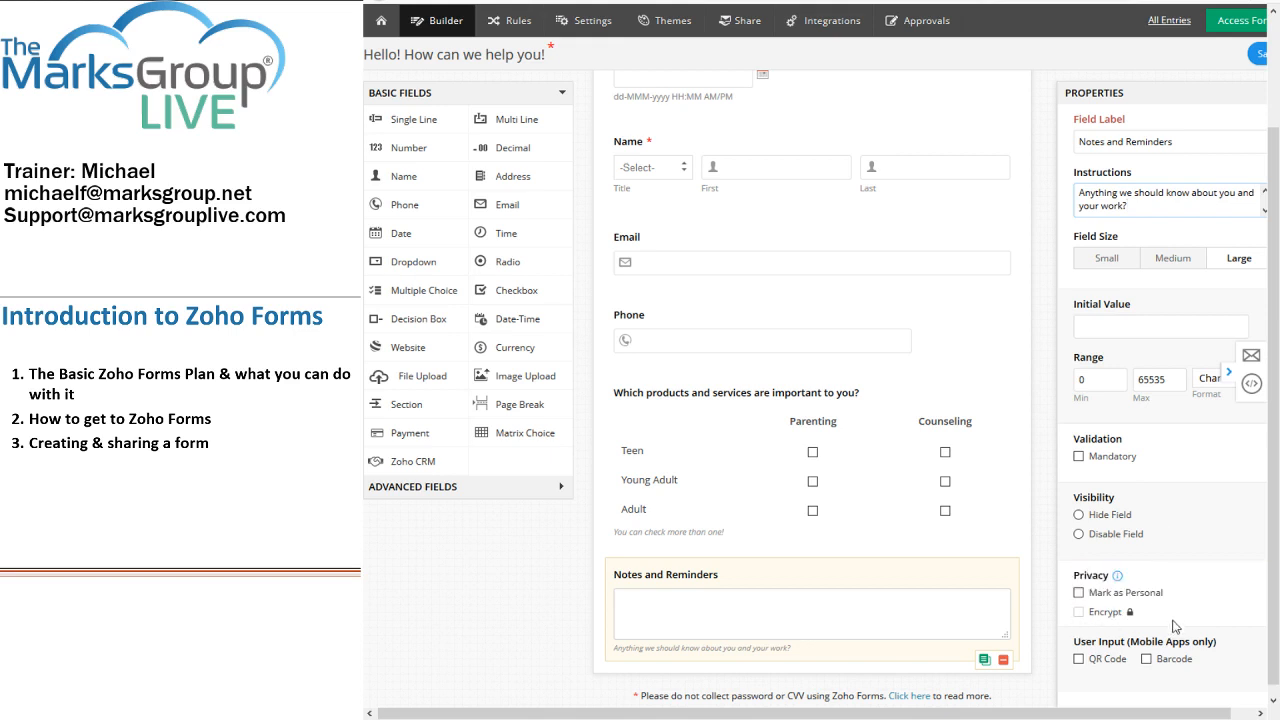
mouse_move(1080, 620)
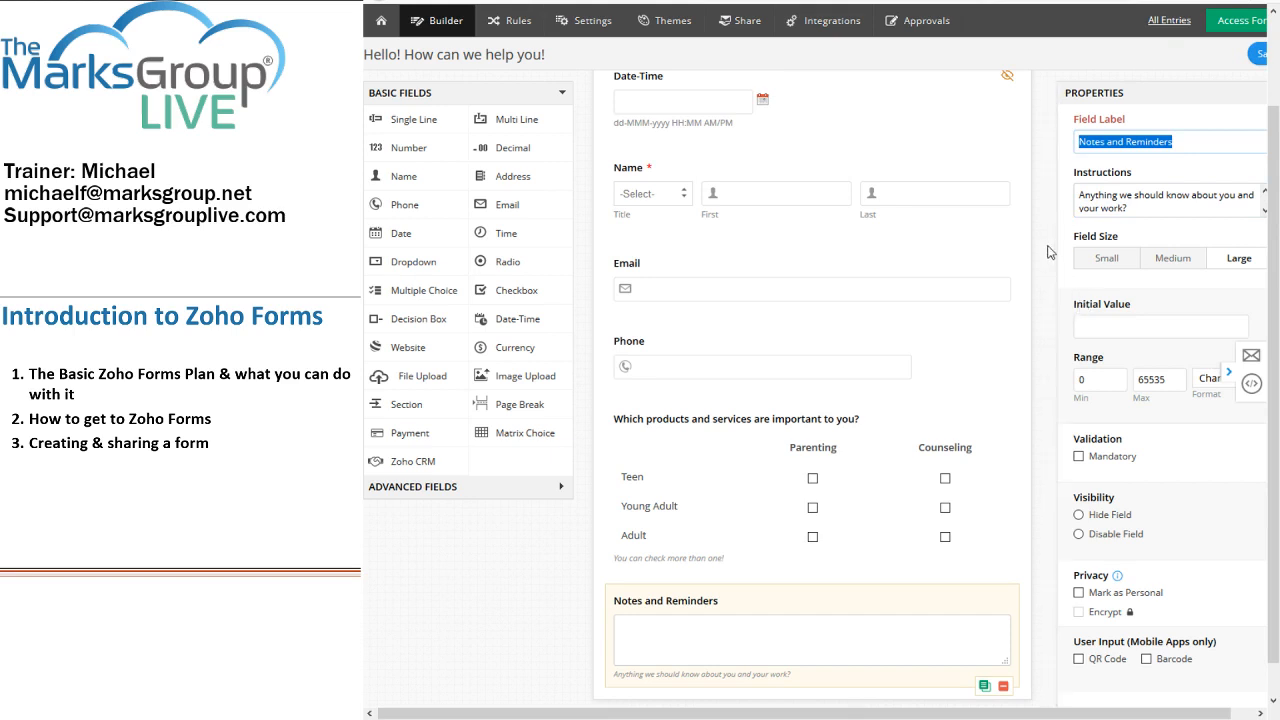
Step: Open the form's Settings on the Acknowledgement & Redirects page
left_click(600, 21)
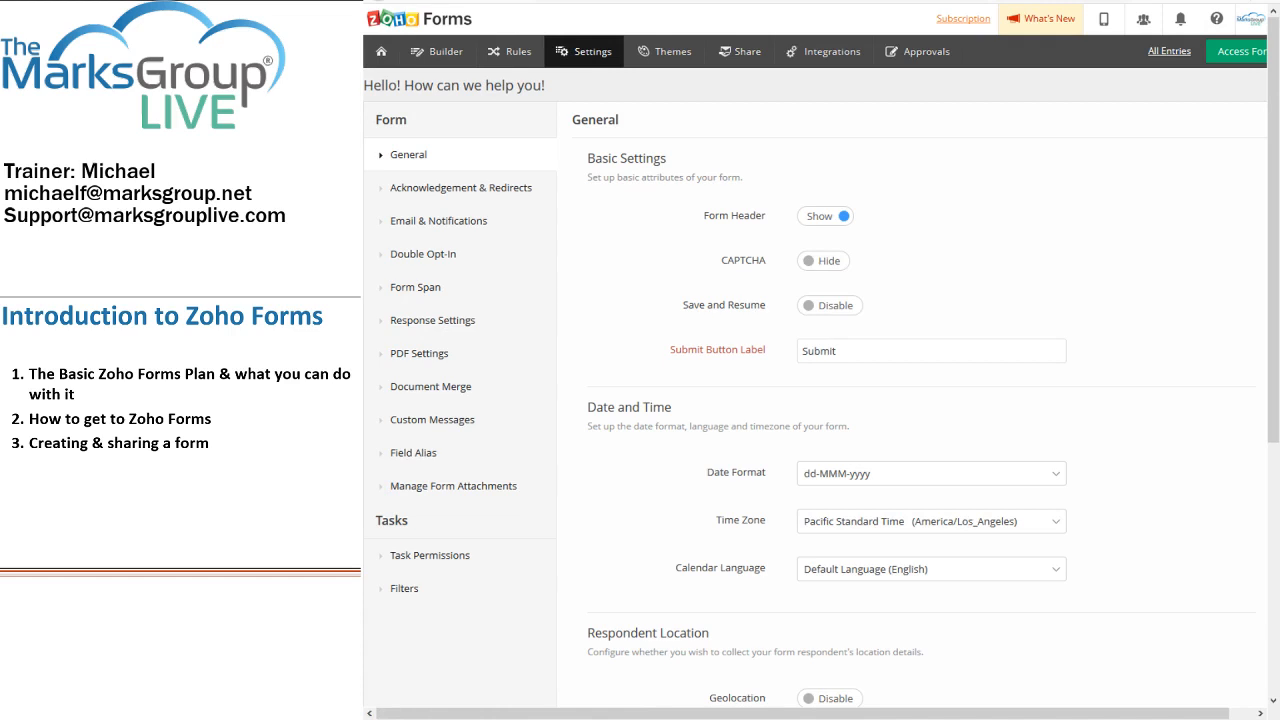
left_click(481, 196)
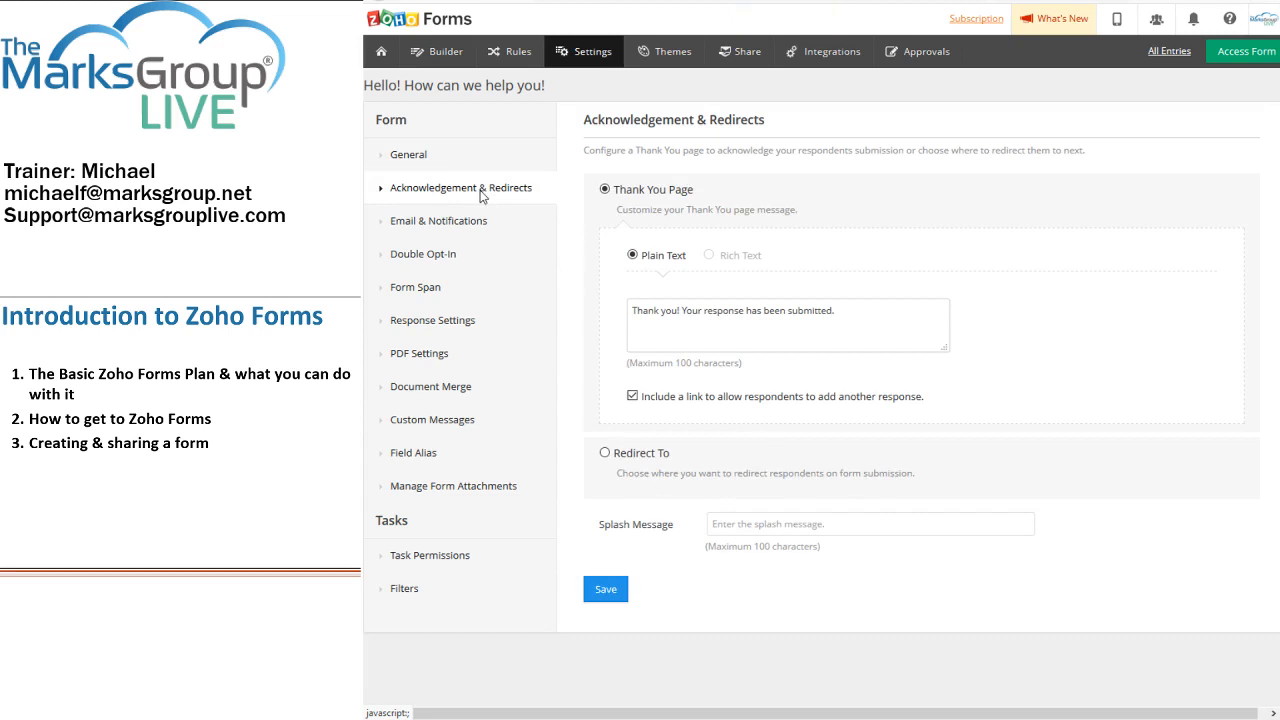
Step: Enter 'That's great - thanks!' as the post-submission Splash Message
left_click(752, 531)
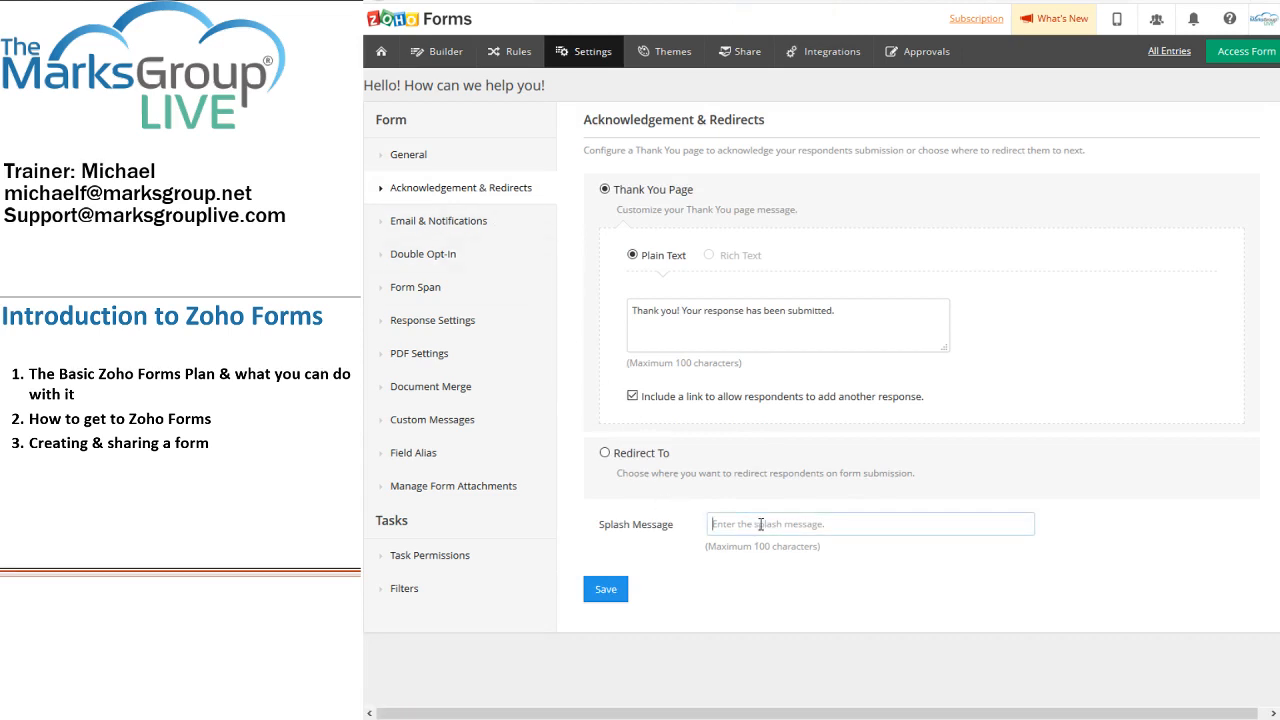
type("That's great - thanks!")
mouse_move(730, 260)
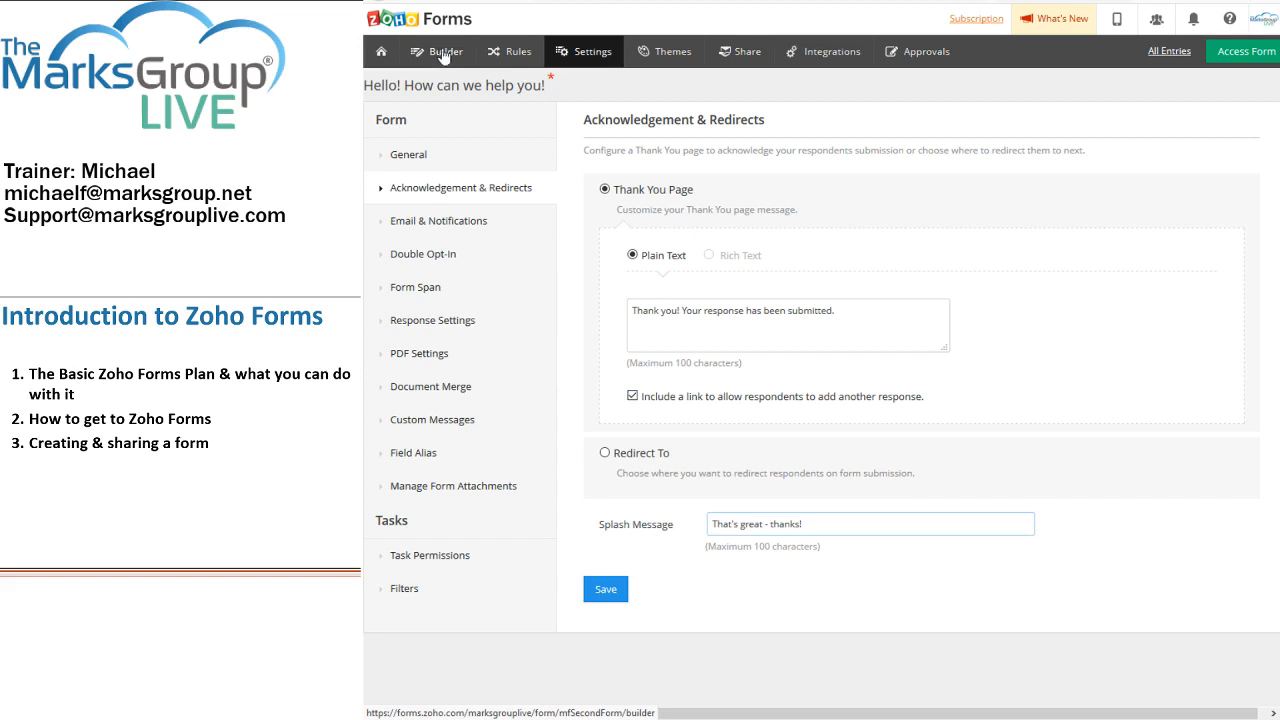
Step: Save the splash message and return to the Forms list, showing Hello! and Contact Us
left_click(605, 598)
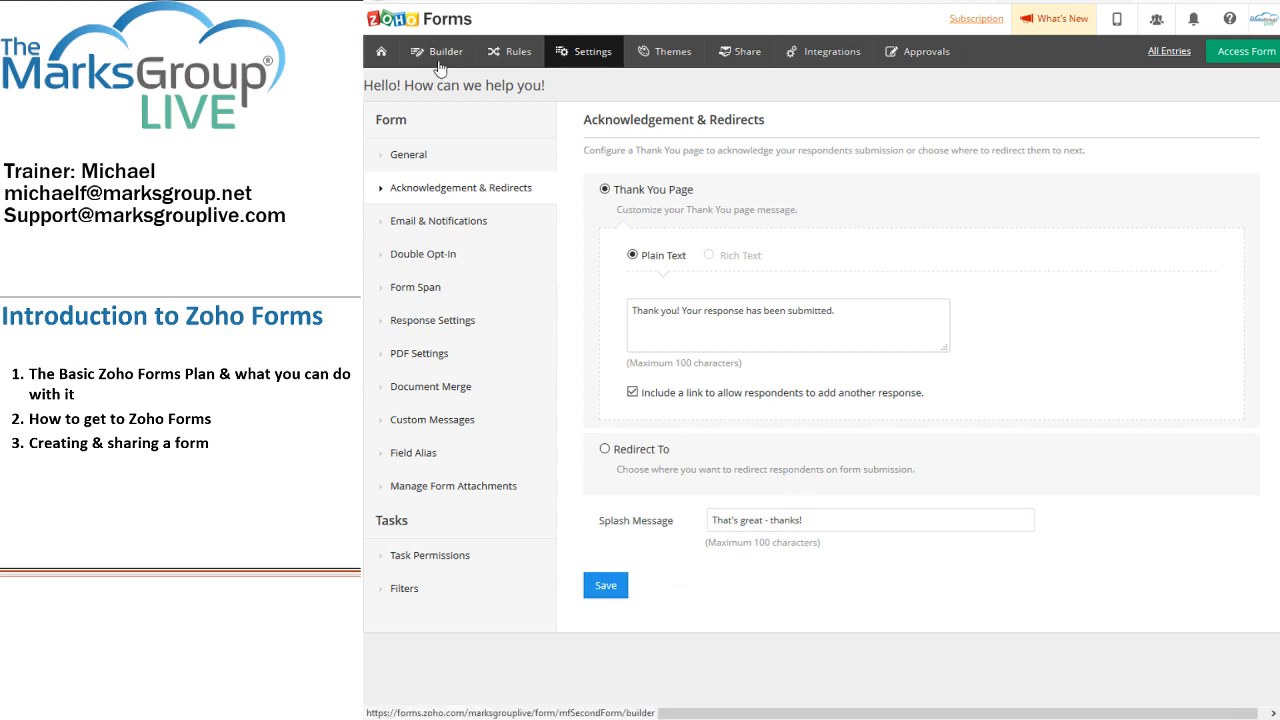
mouse_move(385, 54)
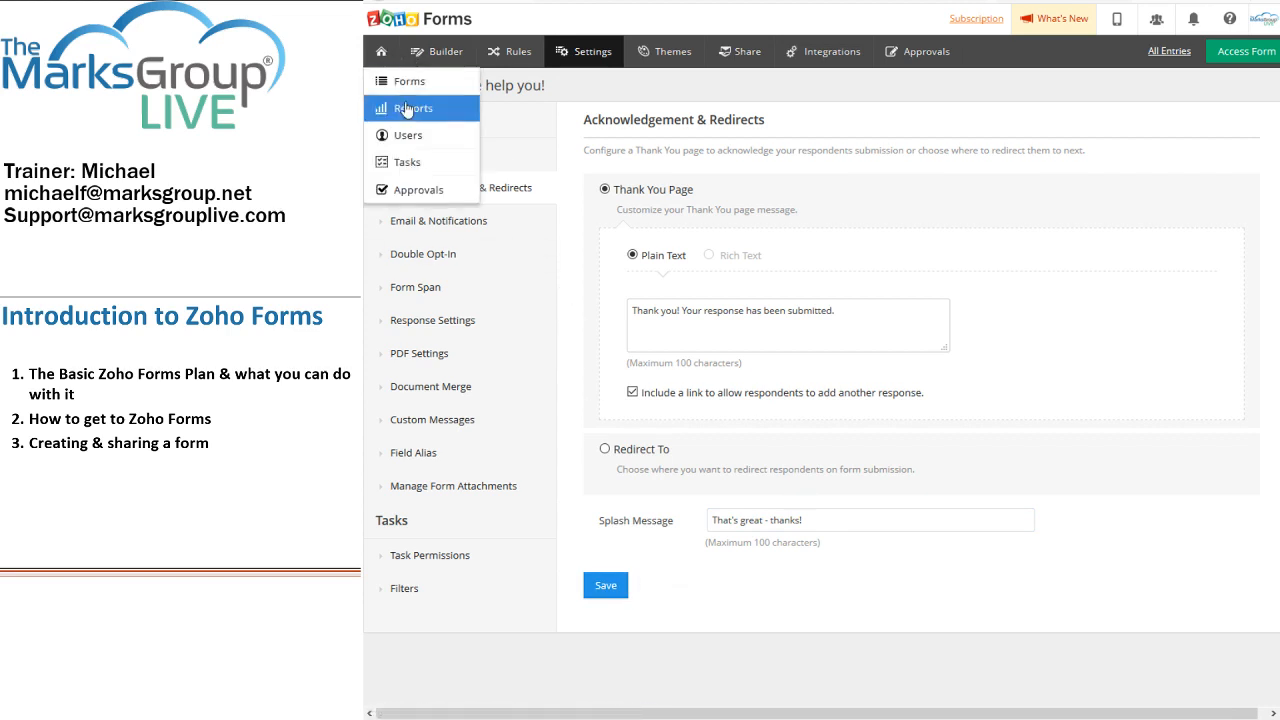
left_click(400, 84)
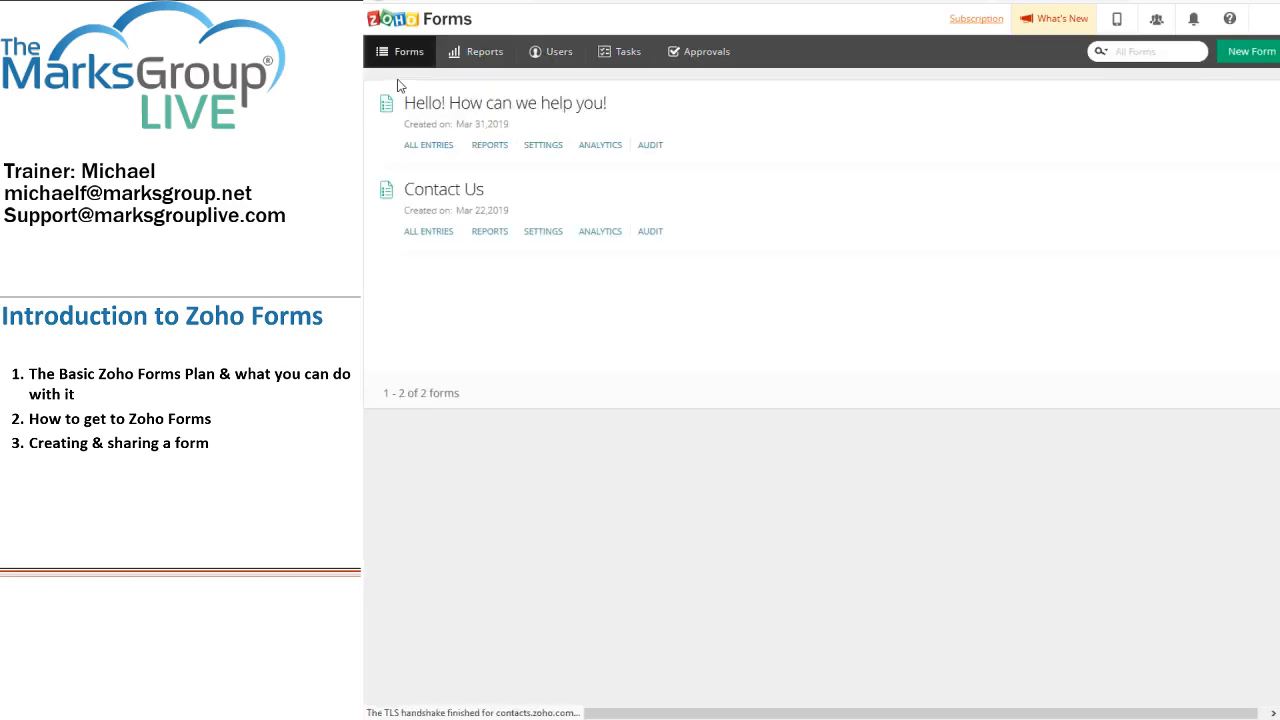
mouse_move(429, 100)
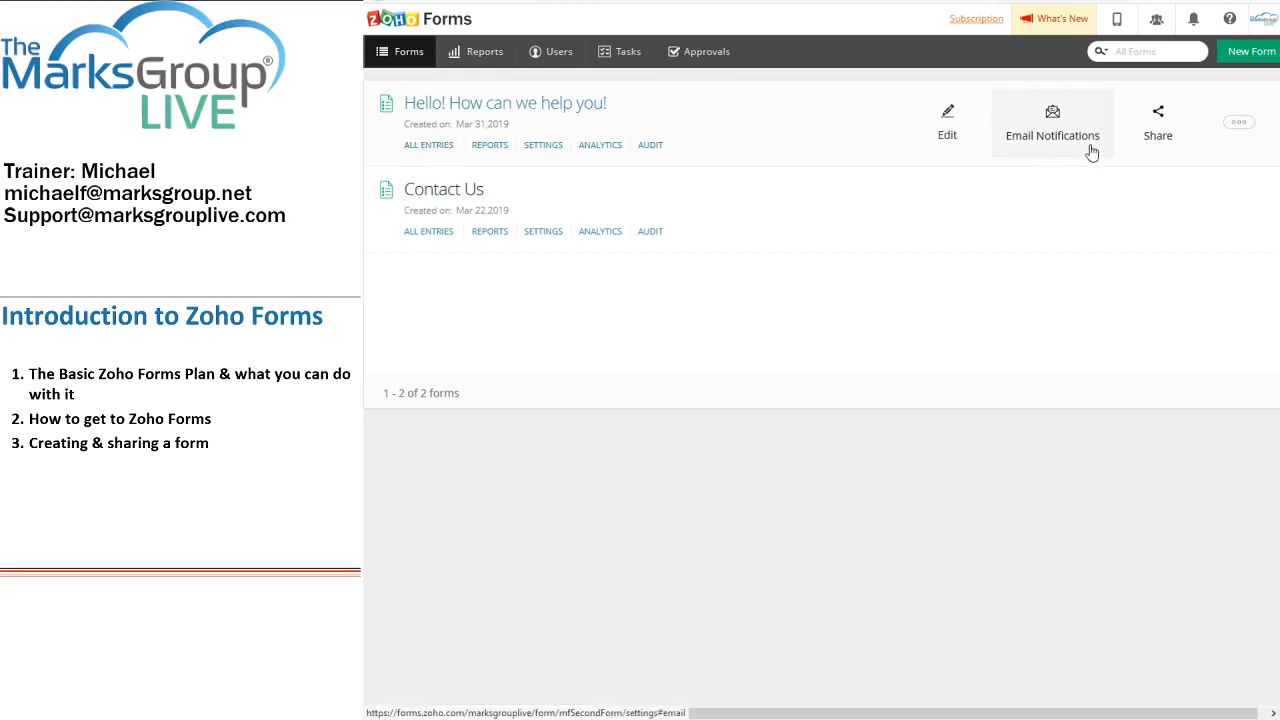
left_click(1237, 121)
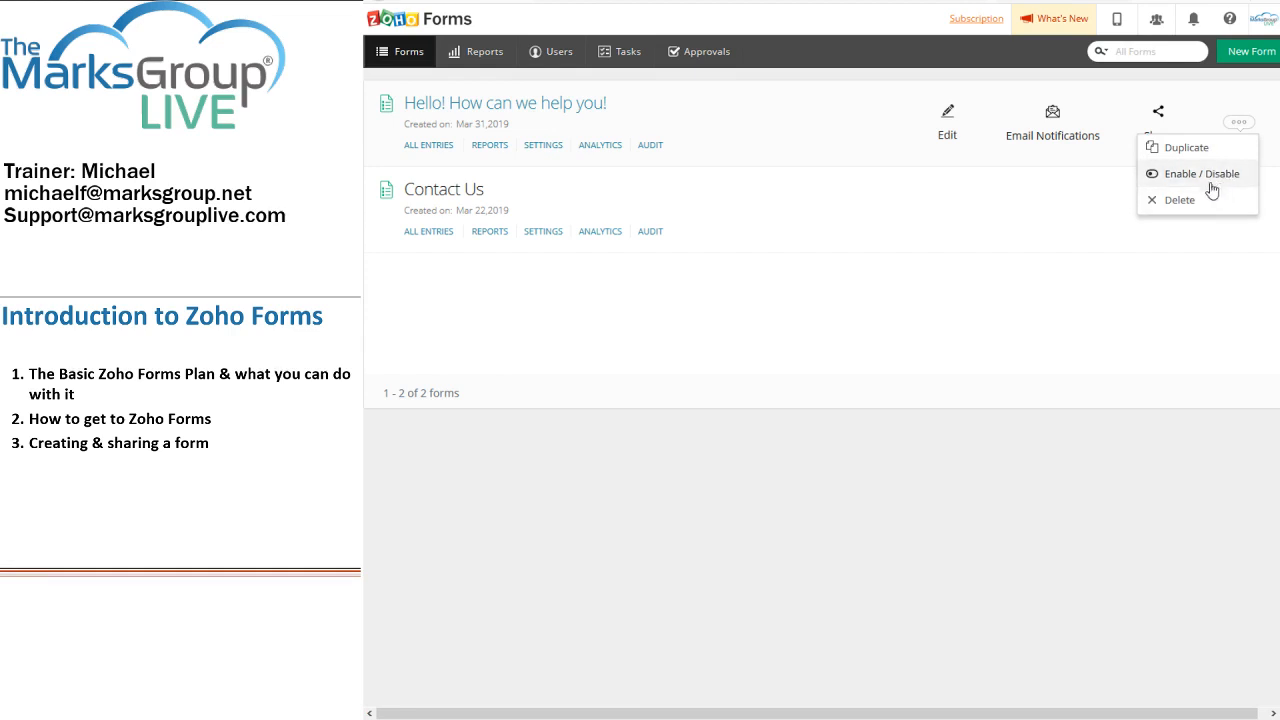
left_click(1158, 121)
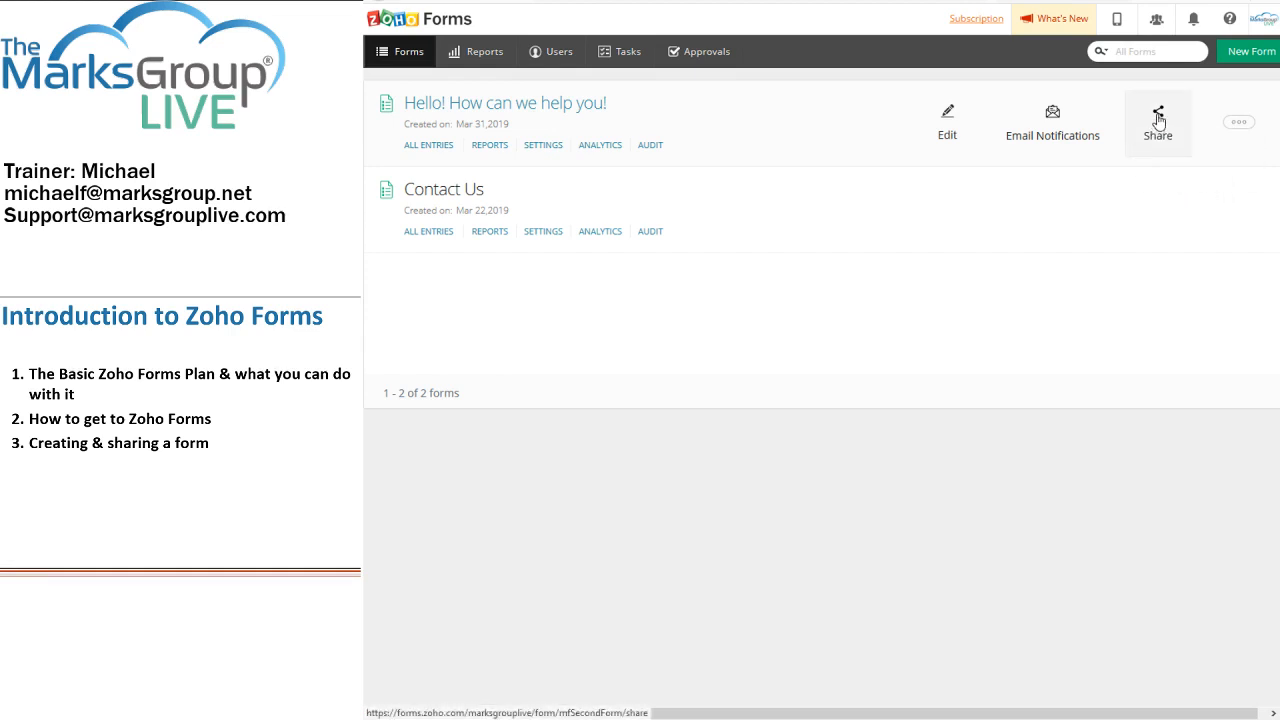
Step: Copy the Hello! form's public permalink from Share and open a new browser tab
left_click(1158, 121)
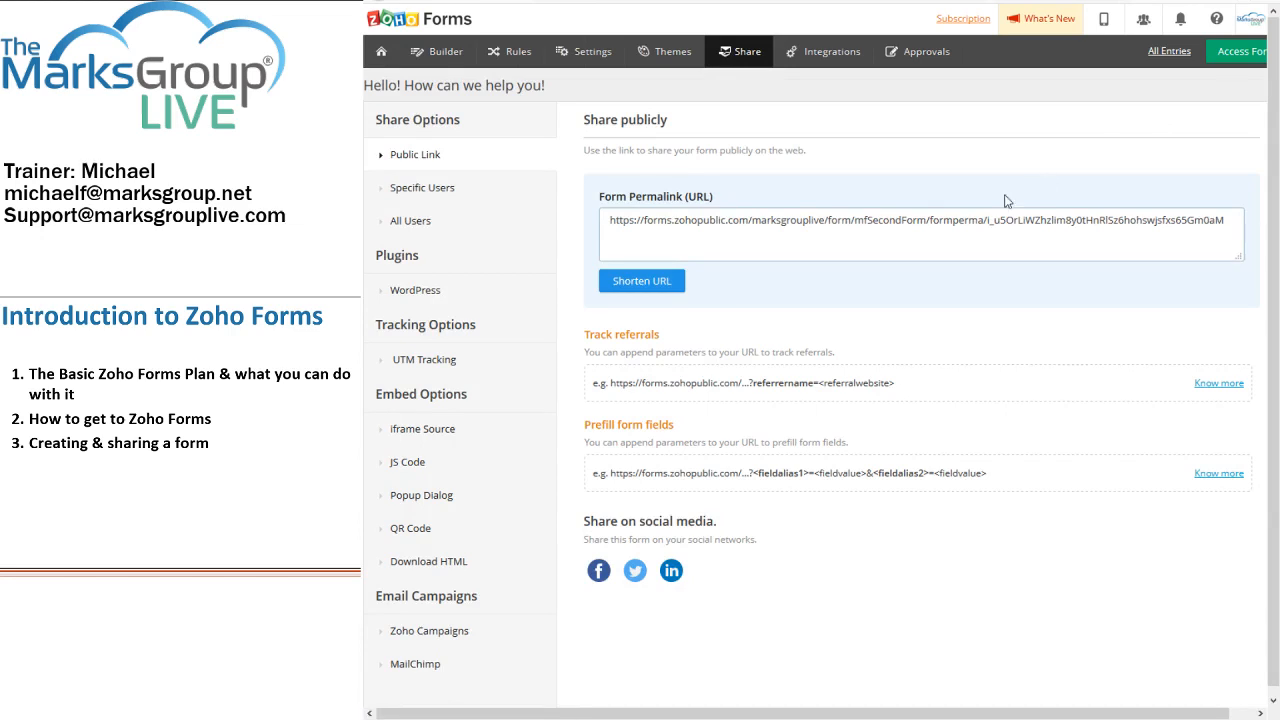
left_click(737, 224)
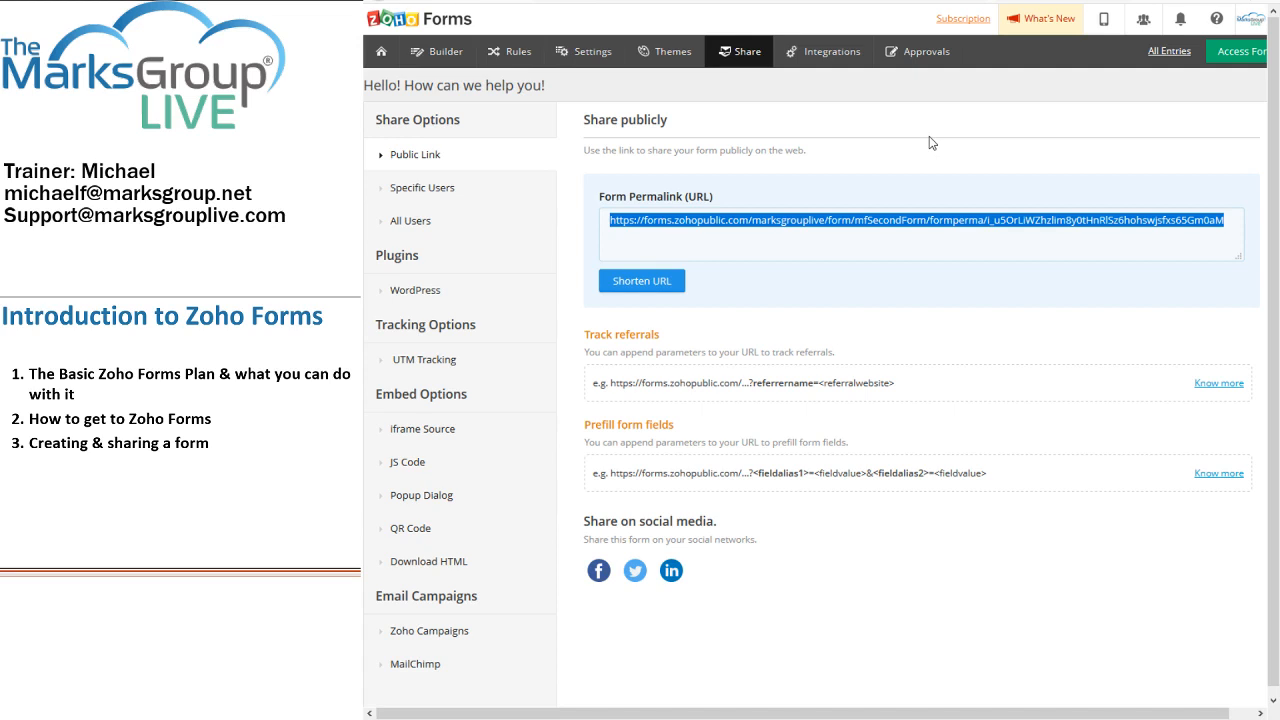
key("ctrl+t")
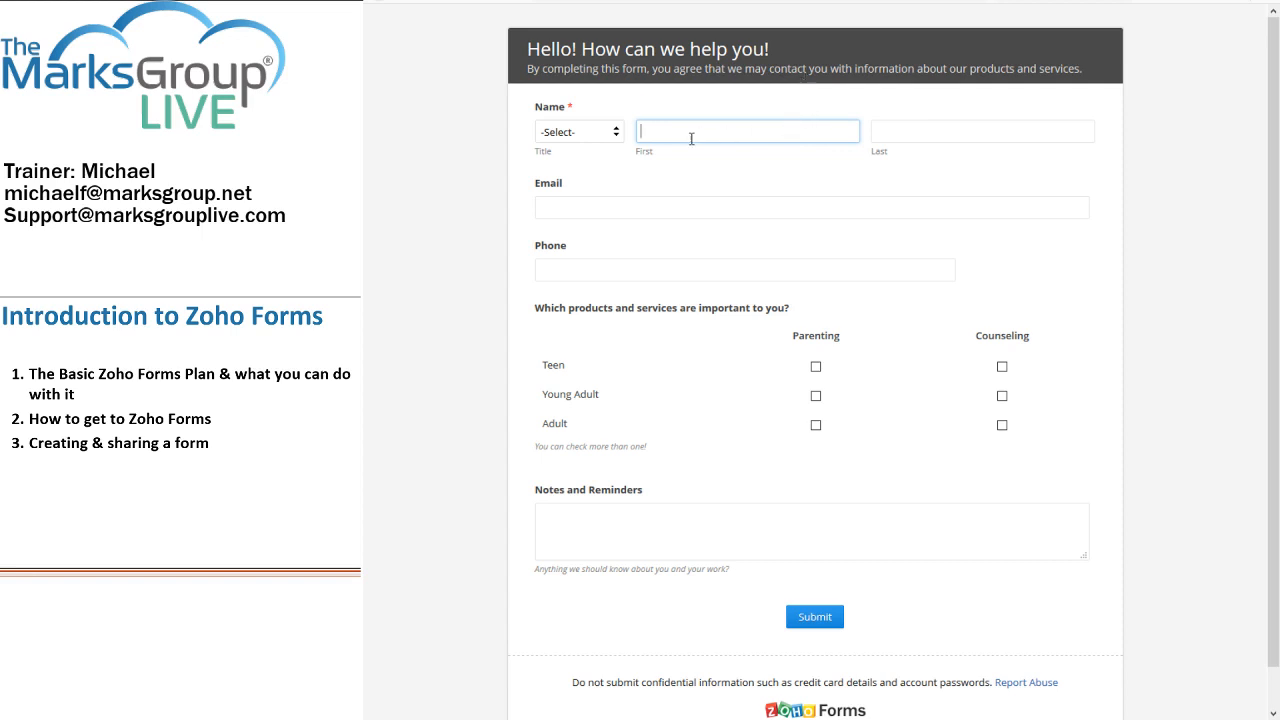
Step: Choose Mz. as the title and enter the respondent's first and last name, e-mail and phone number
left_click(600, 133)
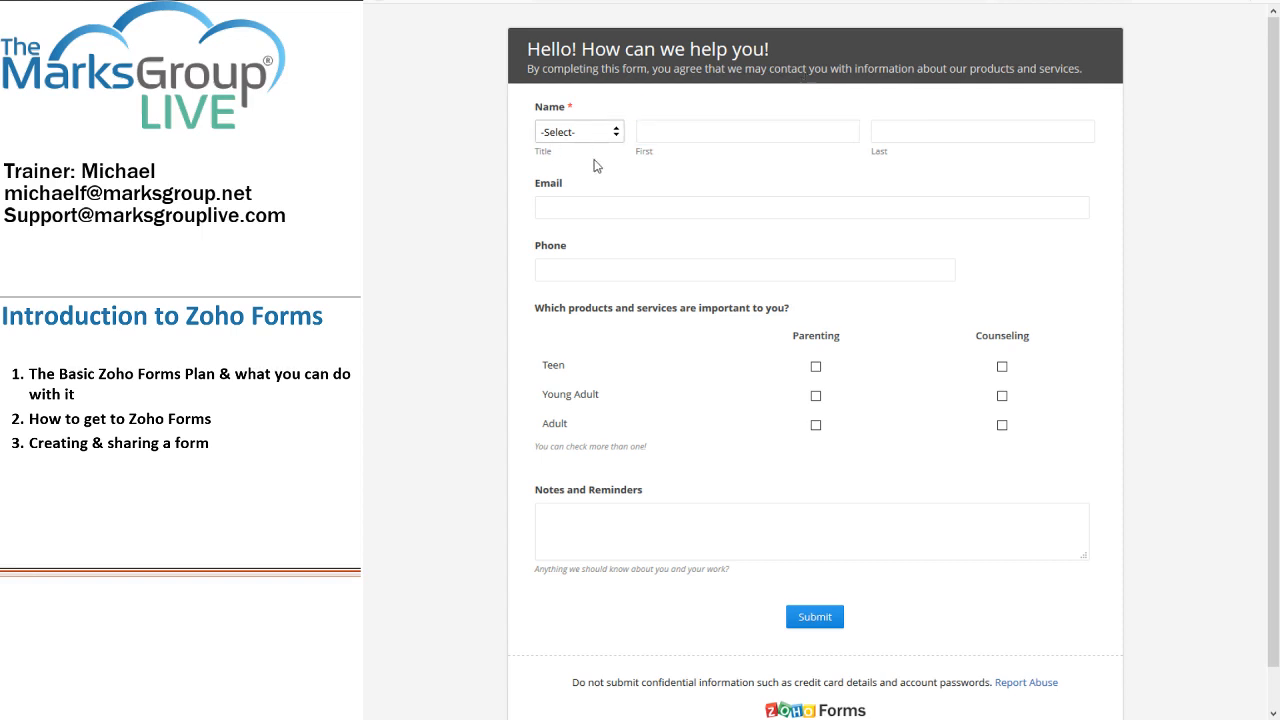
left_click(598, 232)
left_click(685, 130)
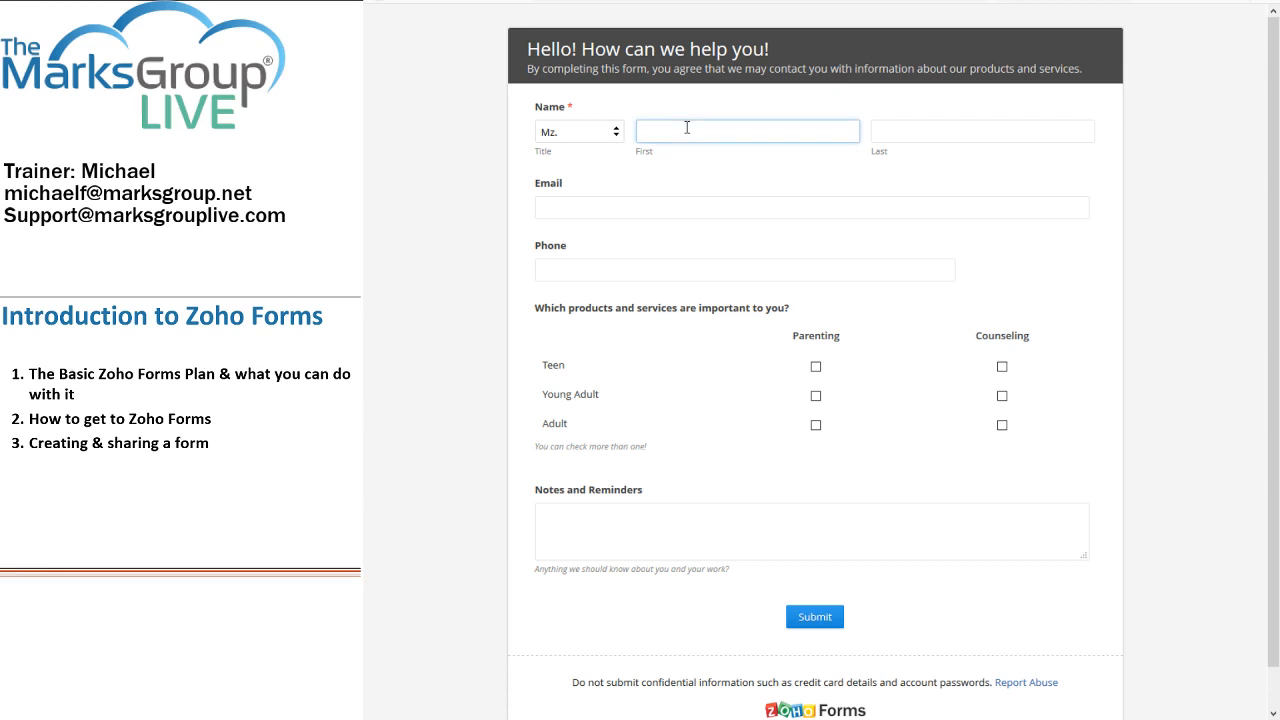
type("Michael")
key("BackSpace")
key("BackSpace")
key("BackSpace")
key("BackSpace")
key("Tab")
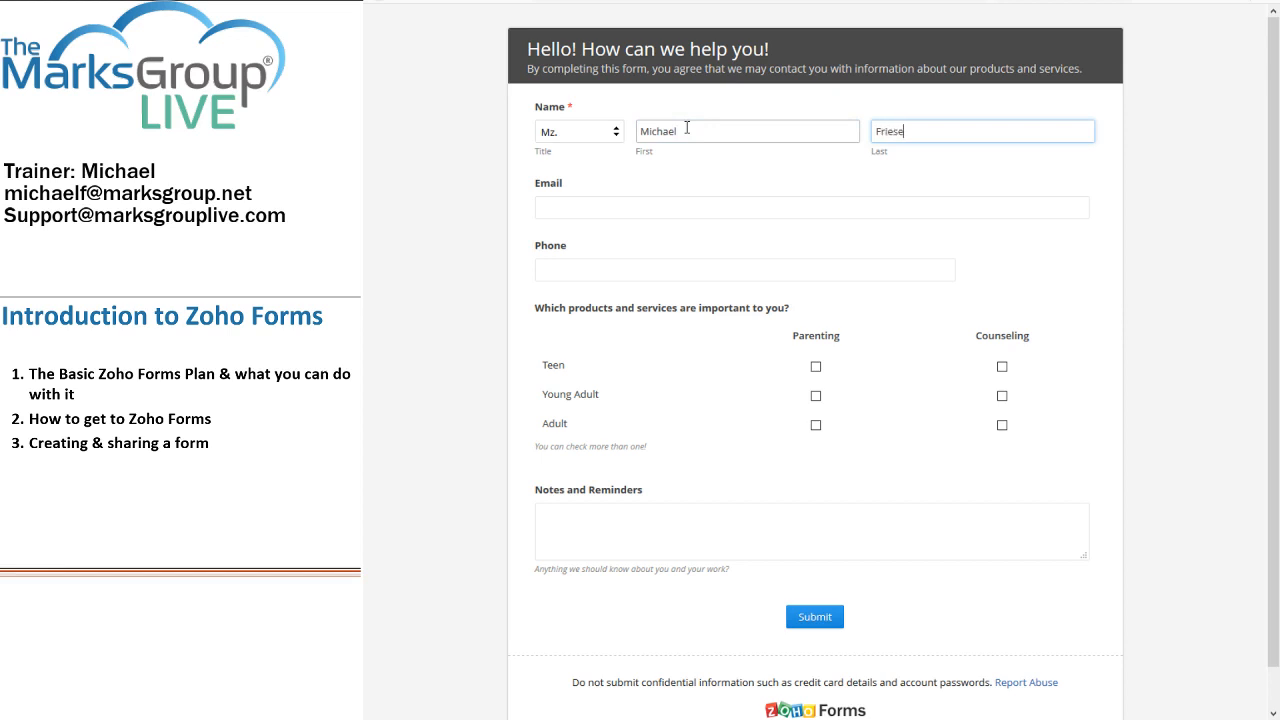
key("Tab")
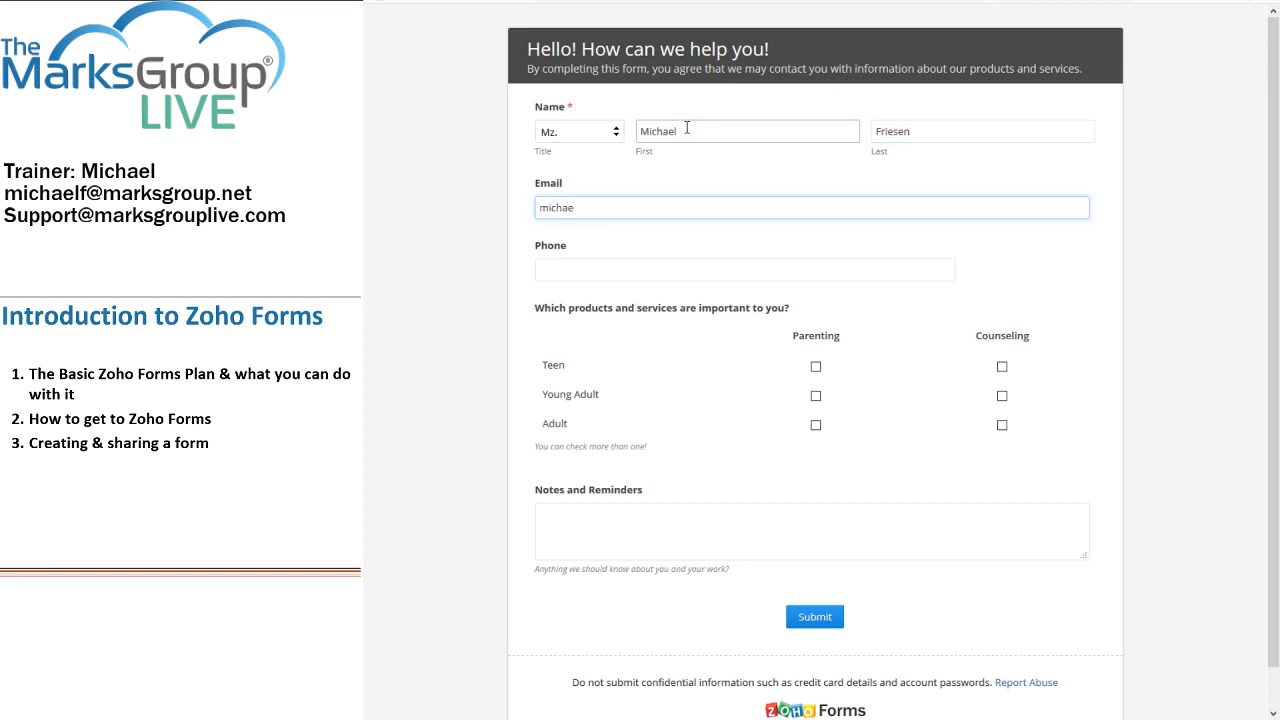
key("Tab")
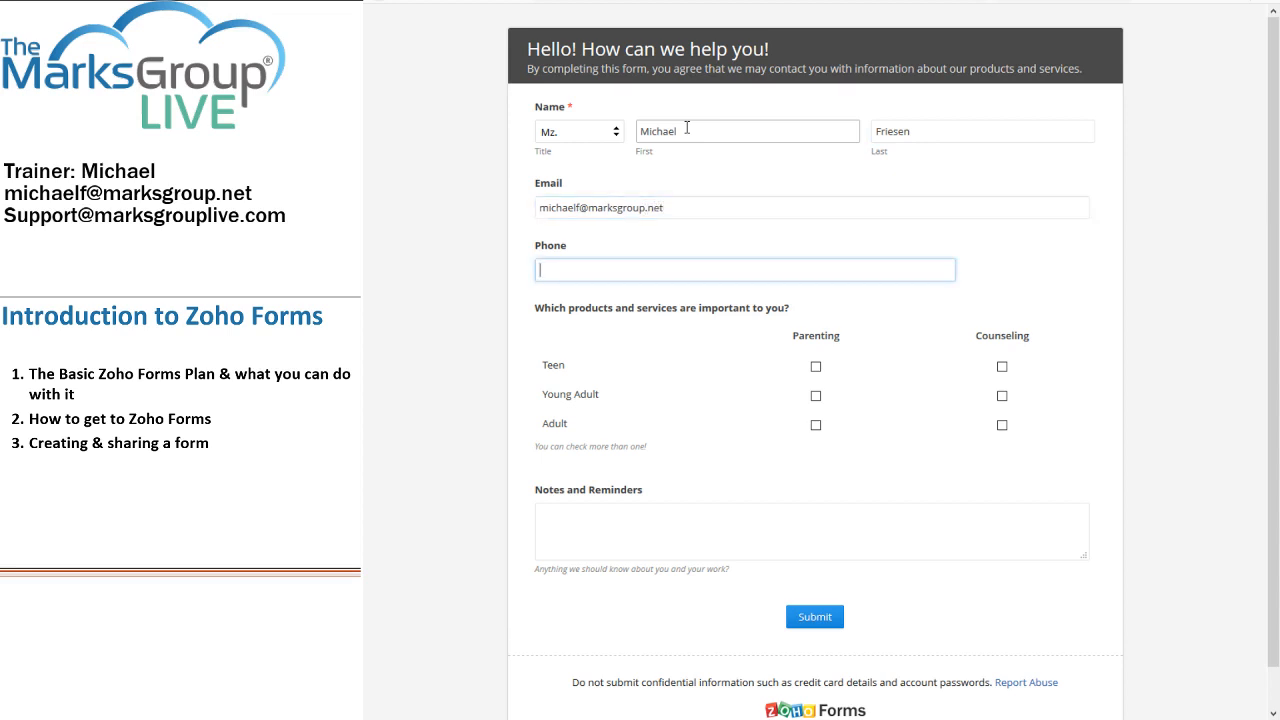
type("506-555.-1212")
Step: Tick Parenting Teen, Counseling Young Adult and Adult, and note 'This is a note about the form that I completed at a trade show!'
left_click(816, 367)
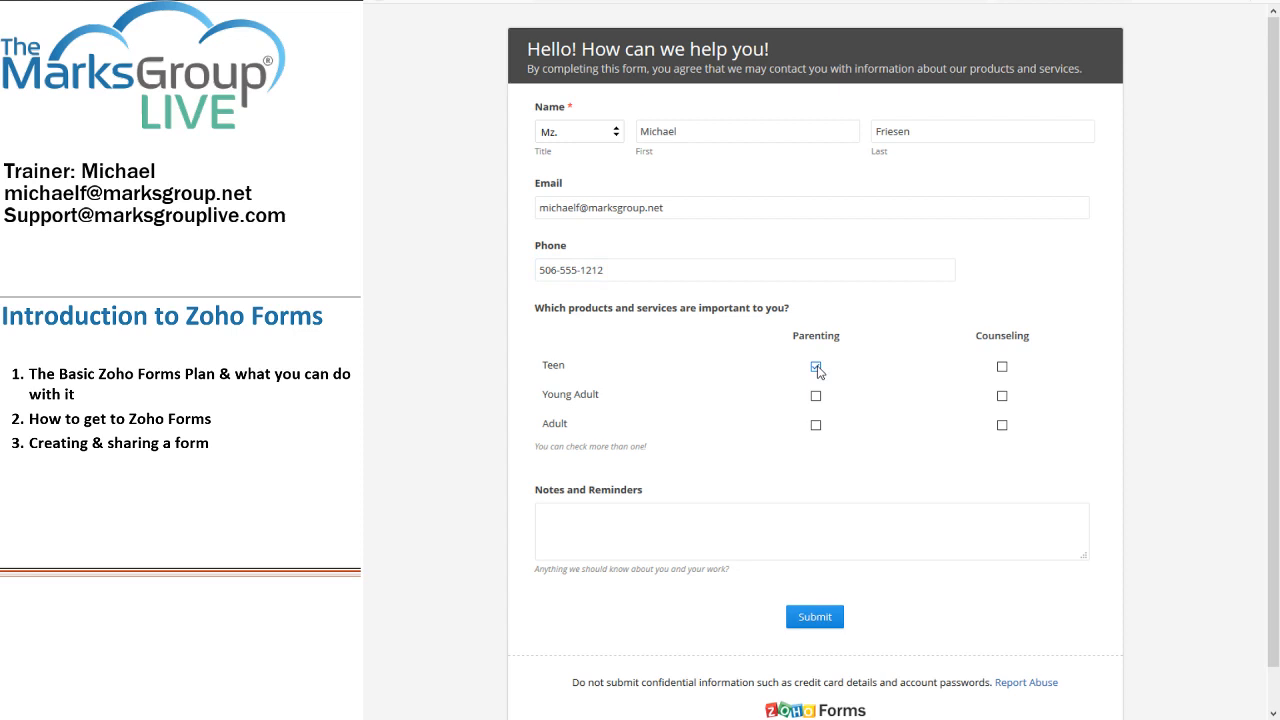
left_click(1002, 397)
left_click(1001, 426)
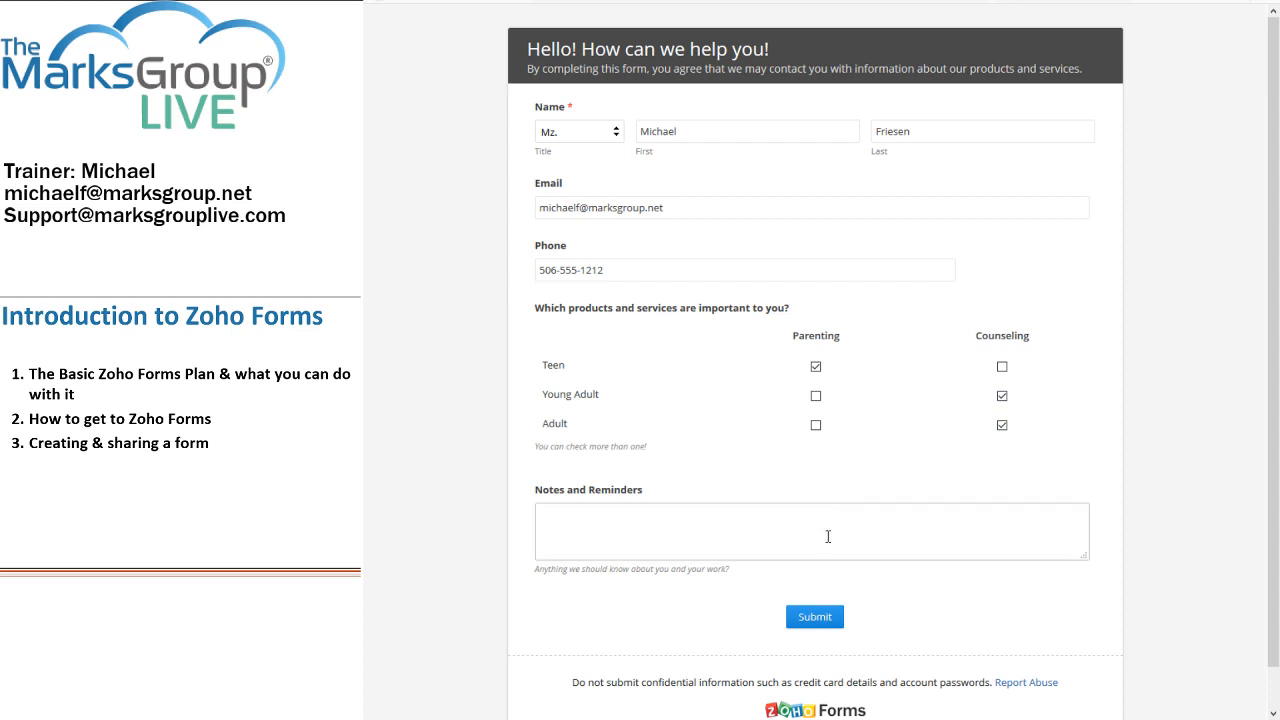
left_click(828, 537)
type("This is ")
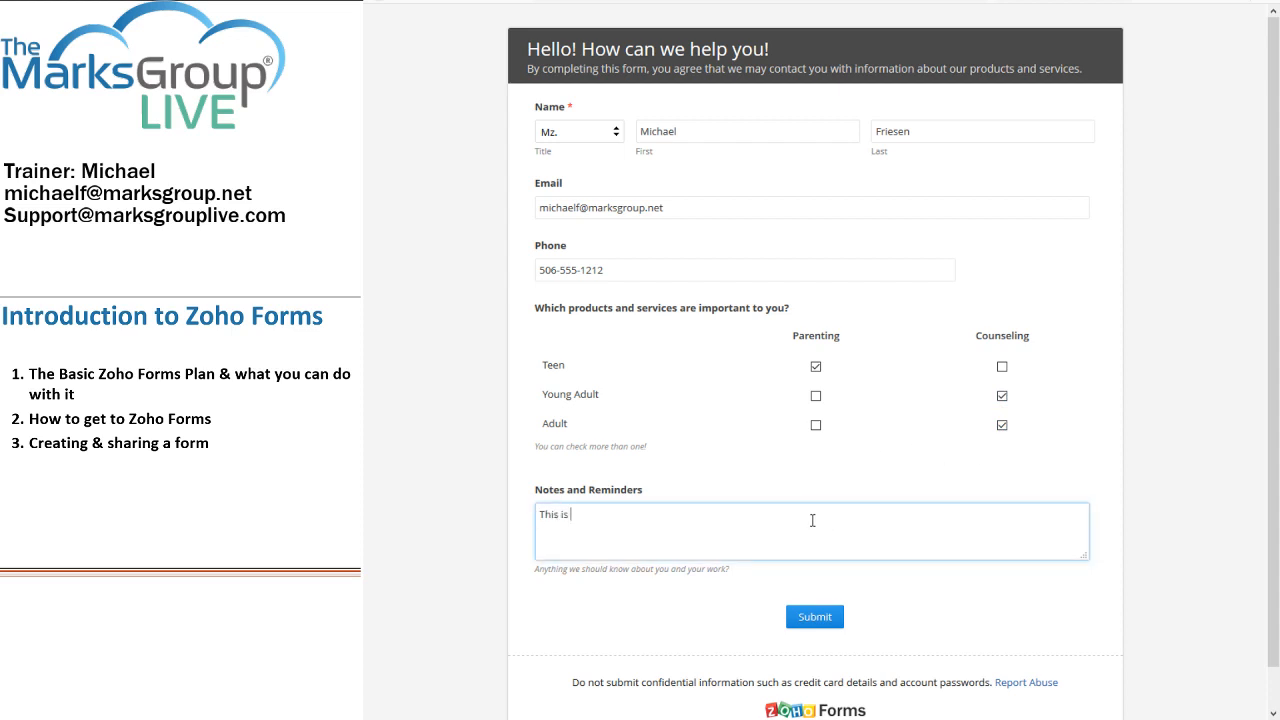
type("a note about the form that I completed a")
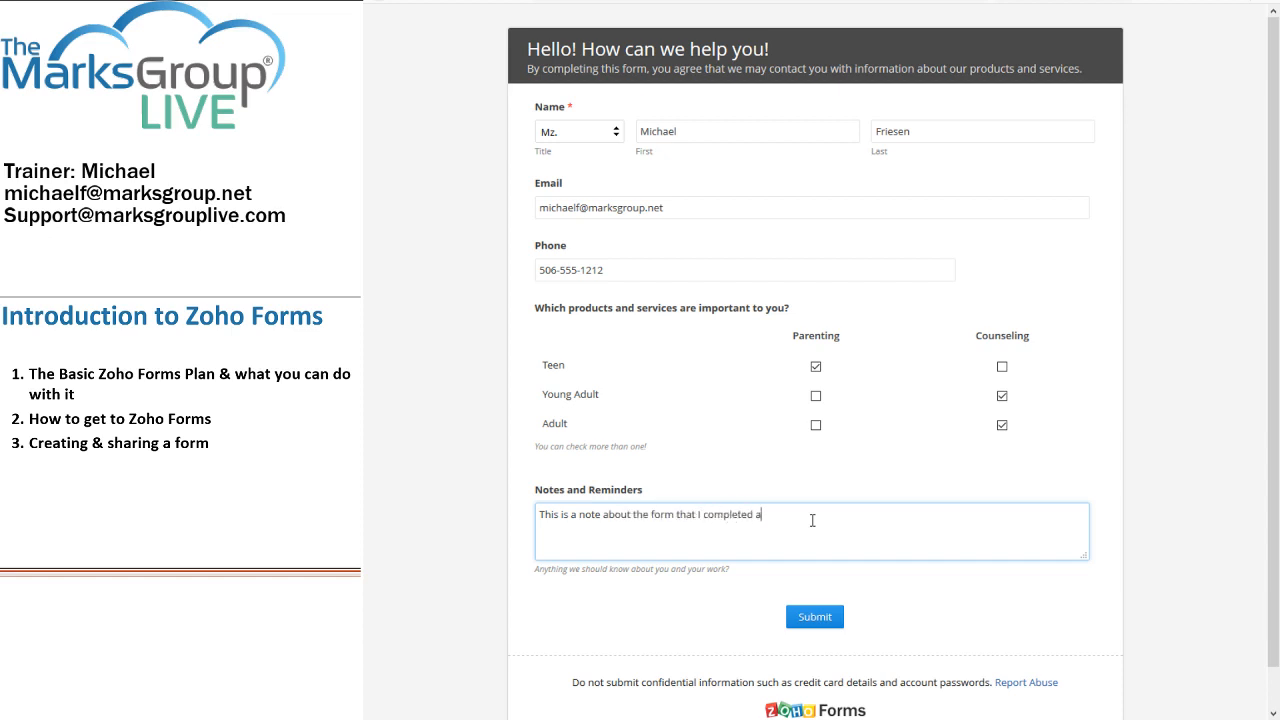
type("t a trade show!")
Step: Submit the filled-in test response and open a fresh blank copy of the form
left_click(829, 620)
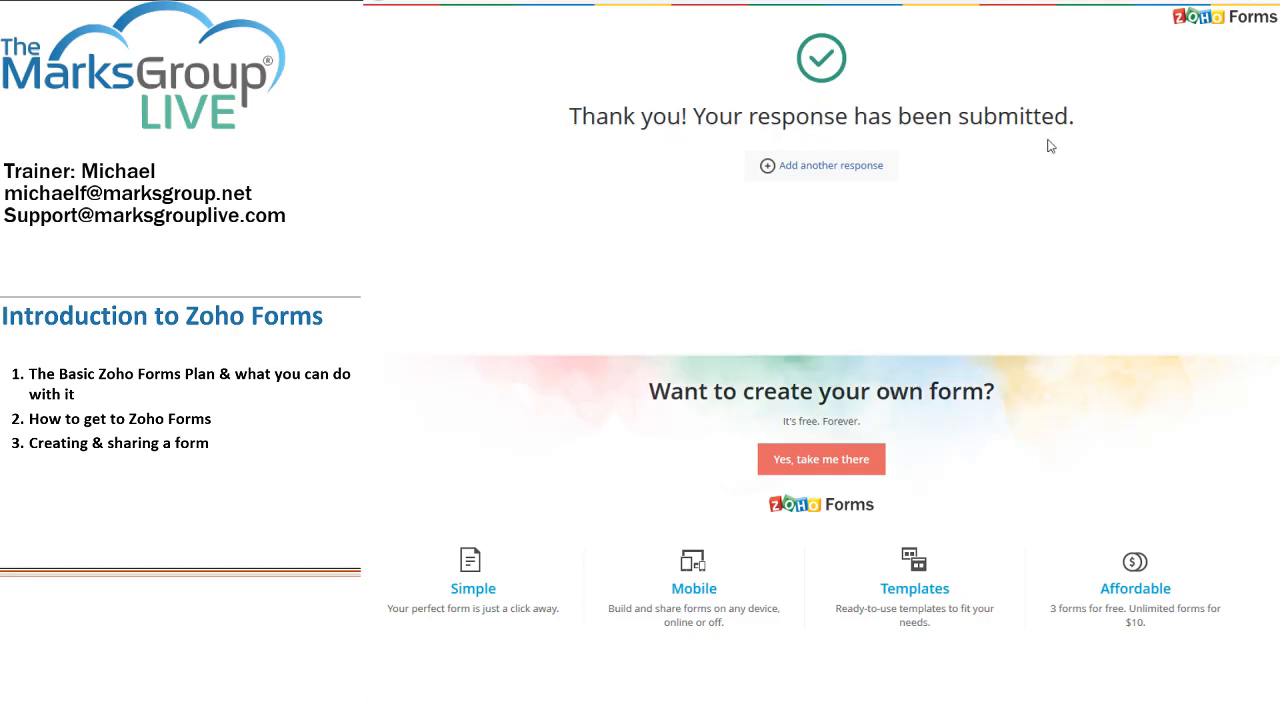
left_click(813, 172)
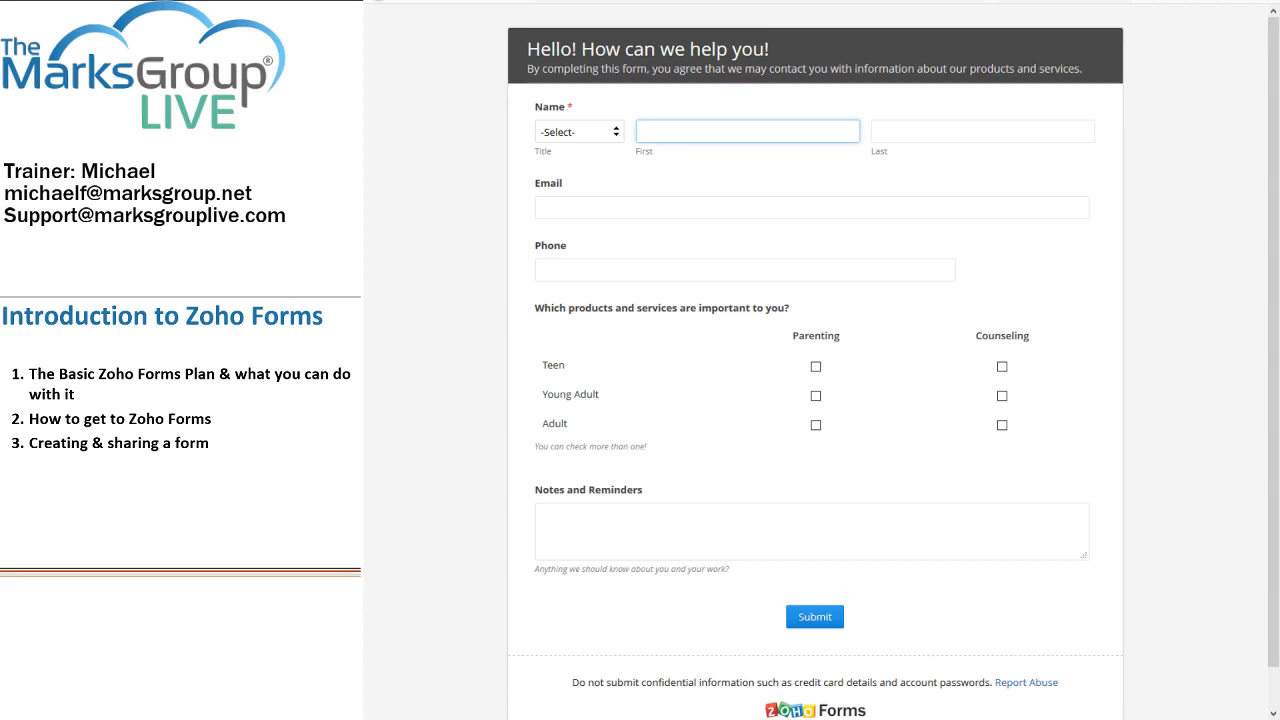
Step: Open All Entries for the Hello! form, try Assign Task on the entry, and dismiss the upgrade prompt
key("ctrl+shift+Tab")
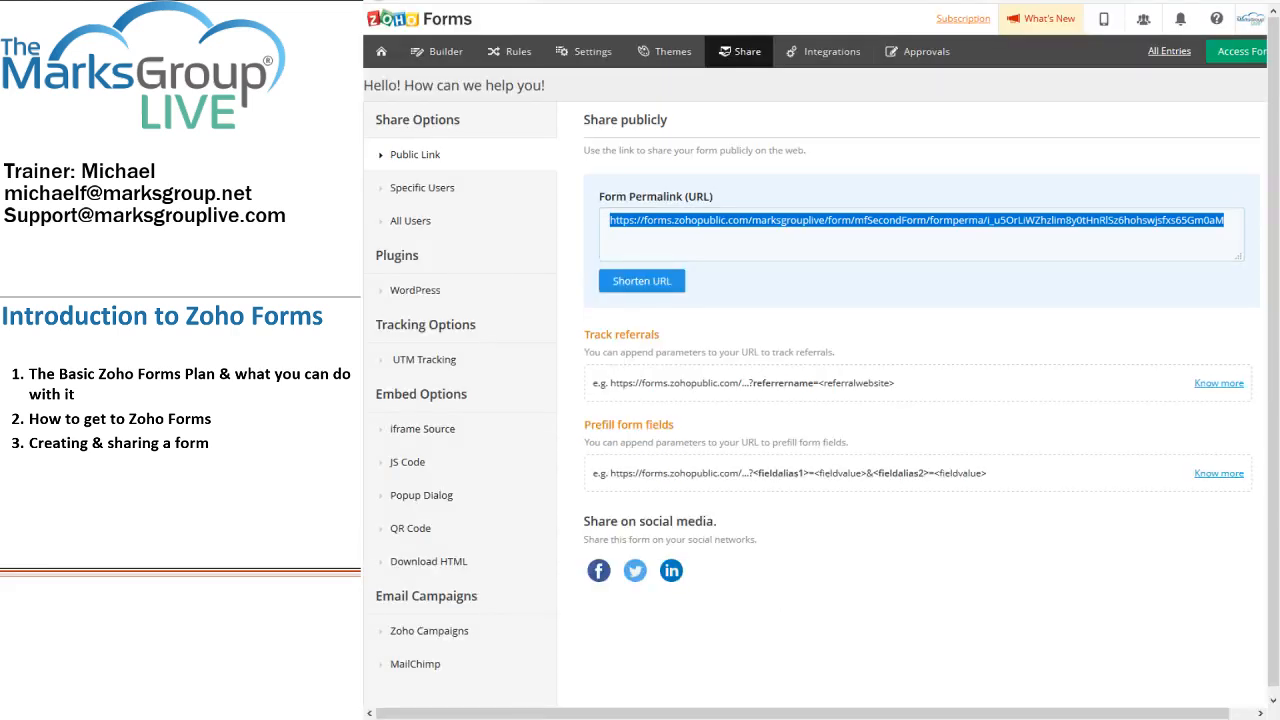
mouse_move(381, 55)
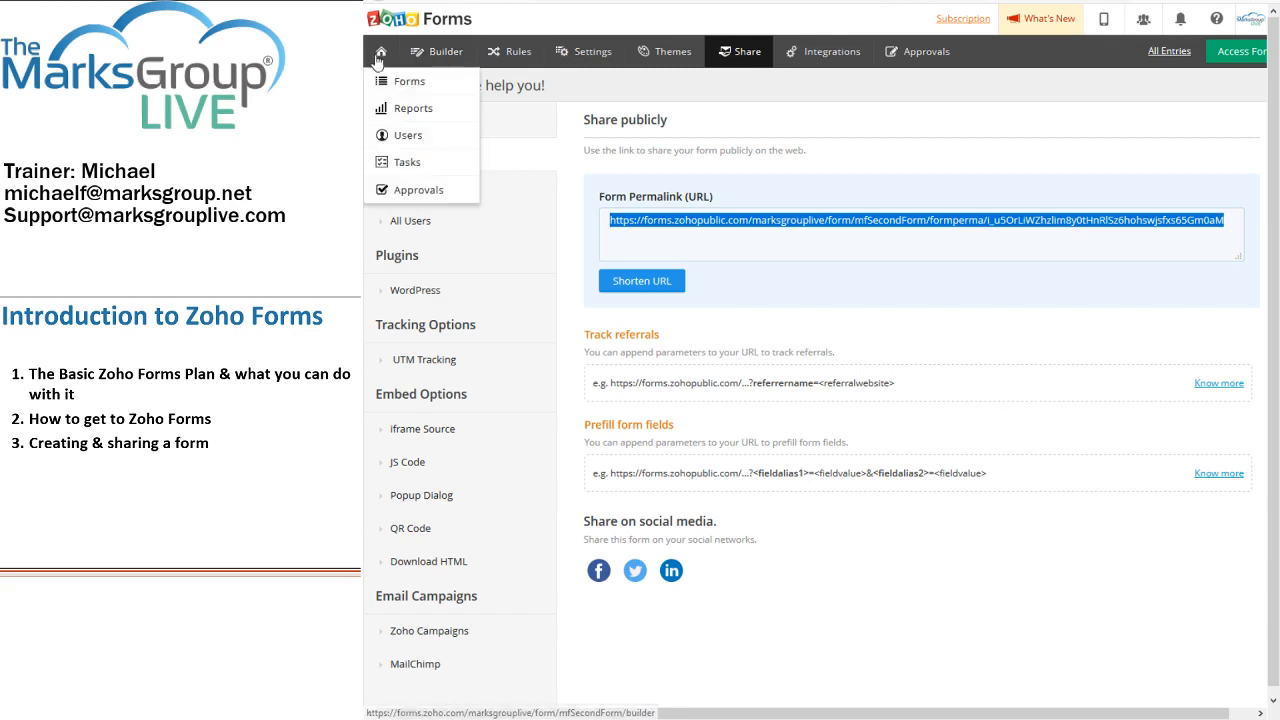
left_click(397, 86)
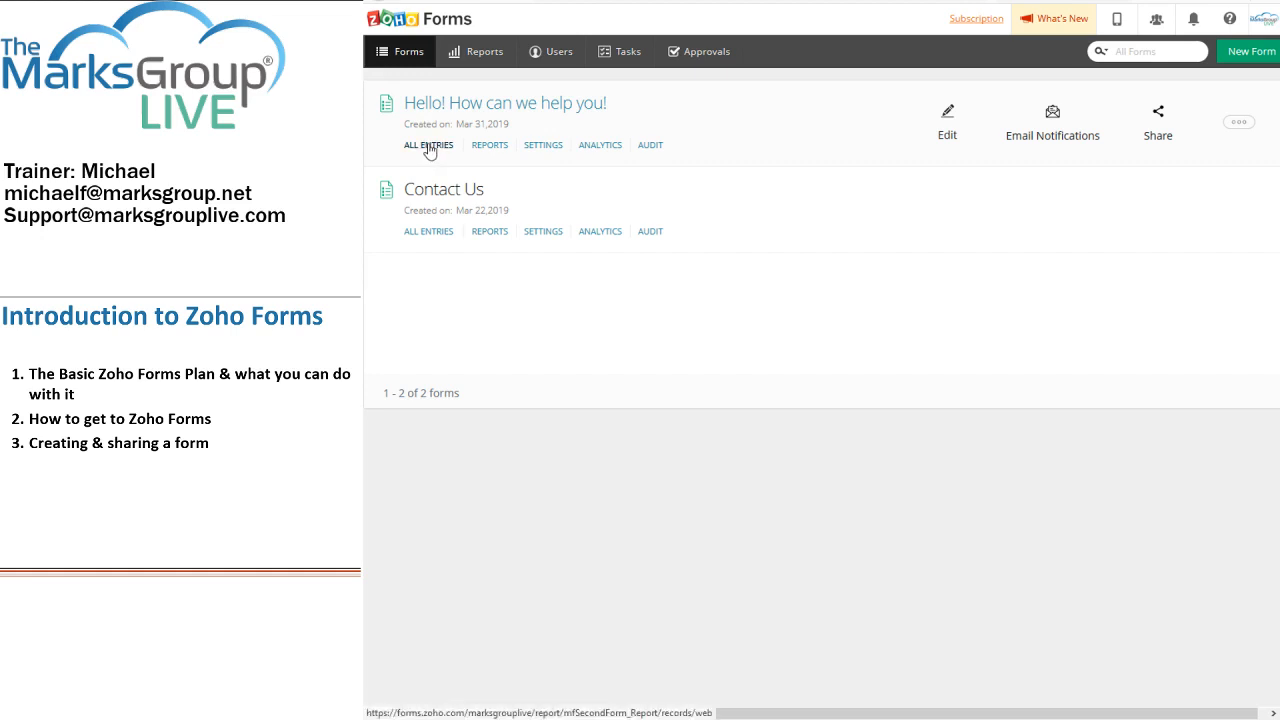
left_click(429, 148)
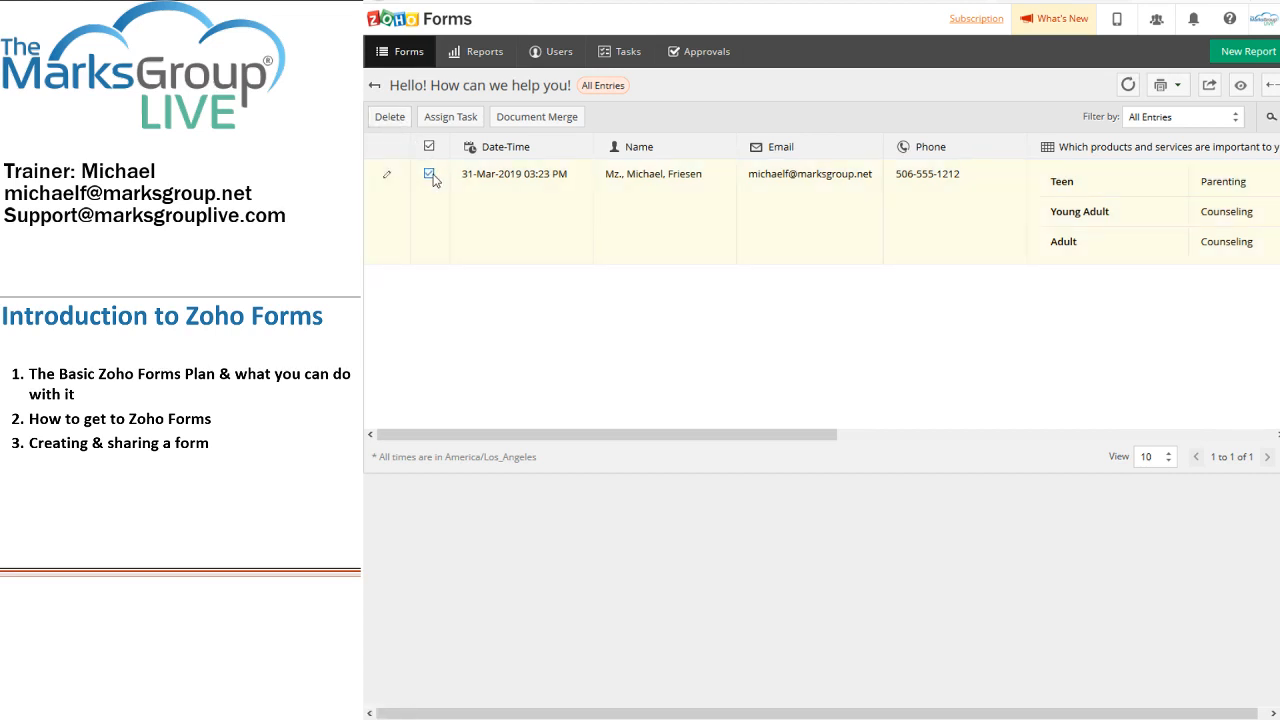
left_click(445, 124)
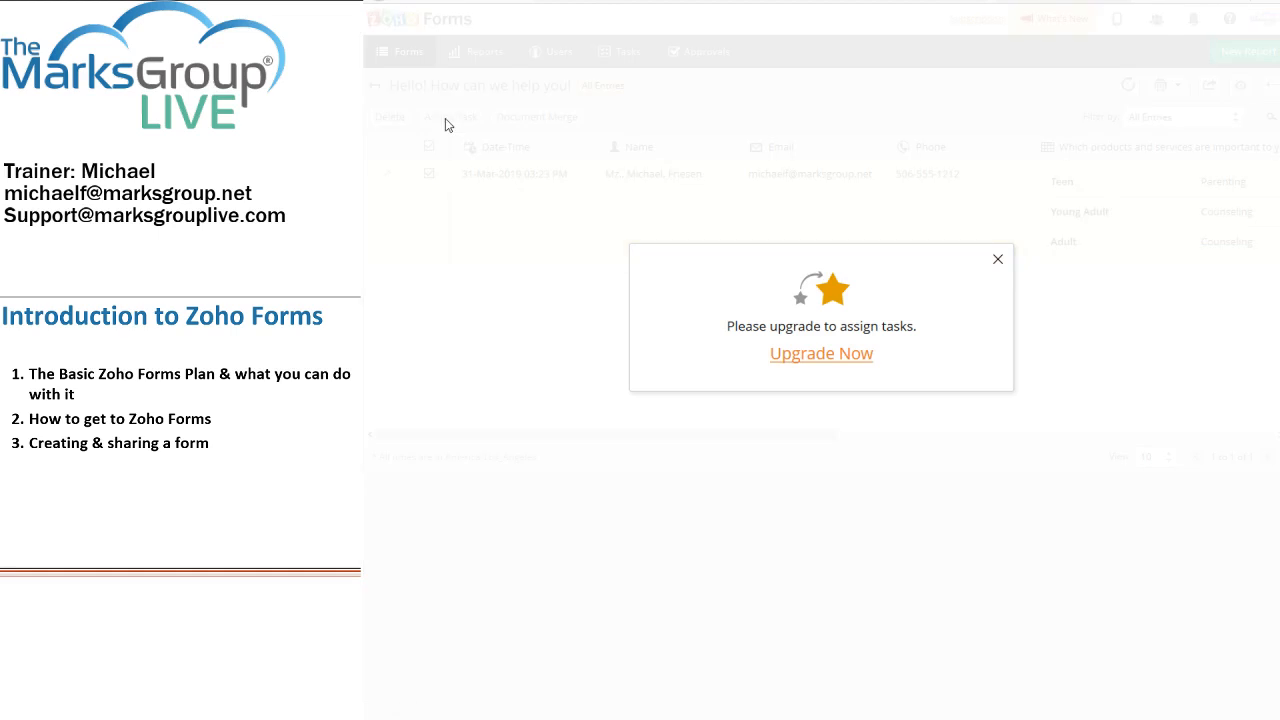
left_click(998, 261)
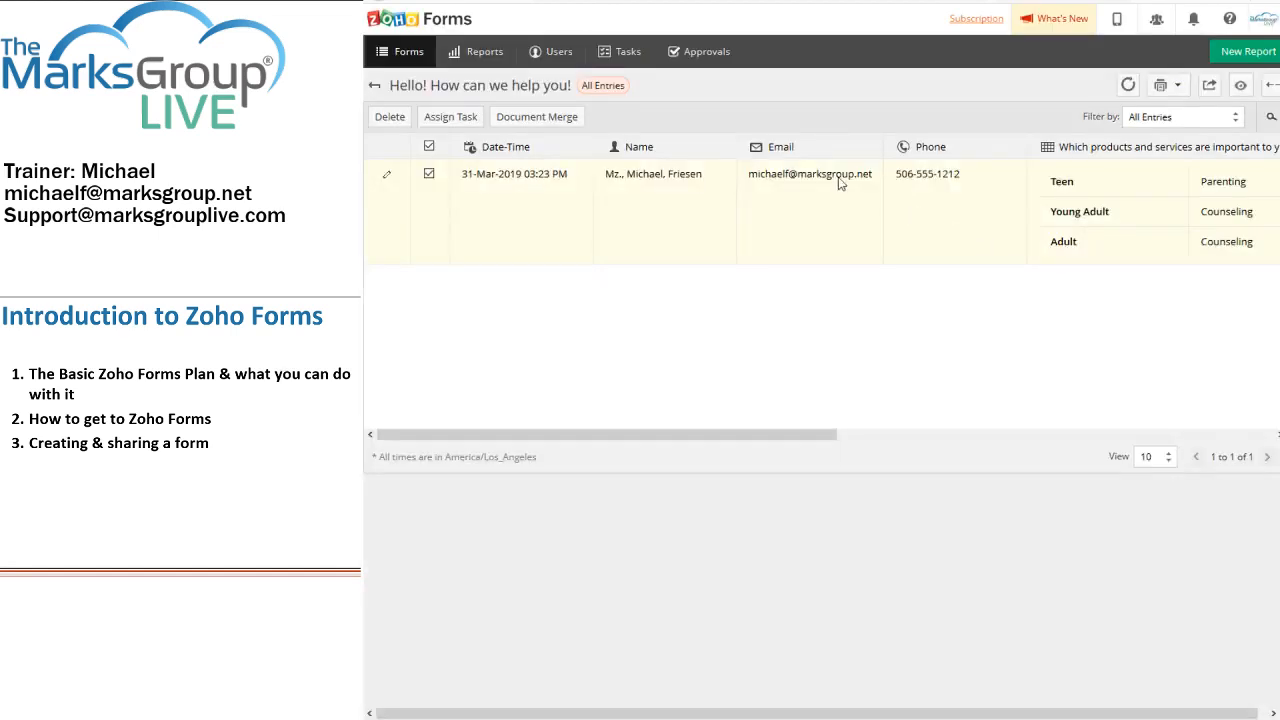
left_click(537, 120)
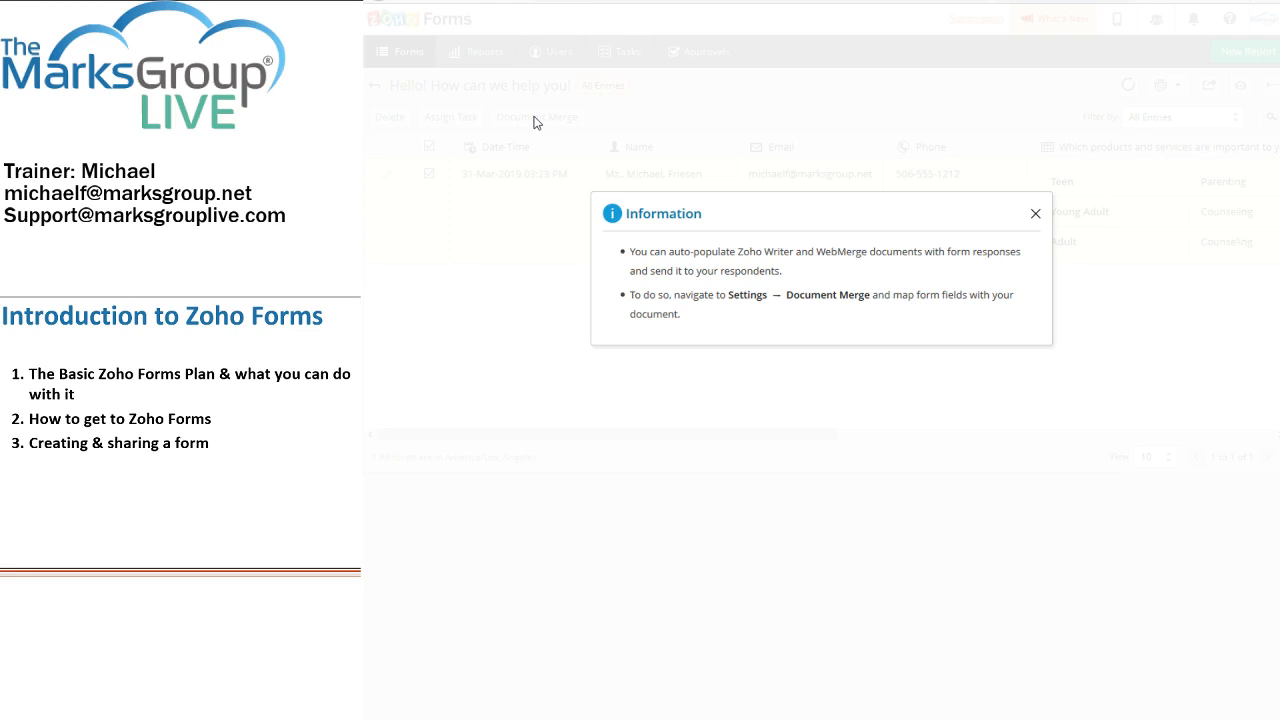
left_click(1036, 216)
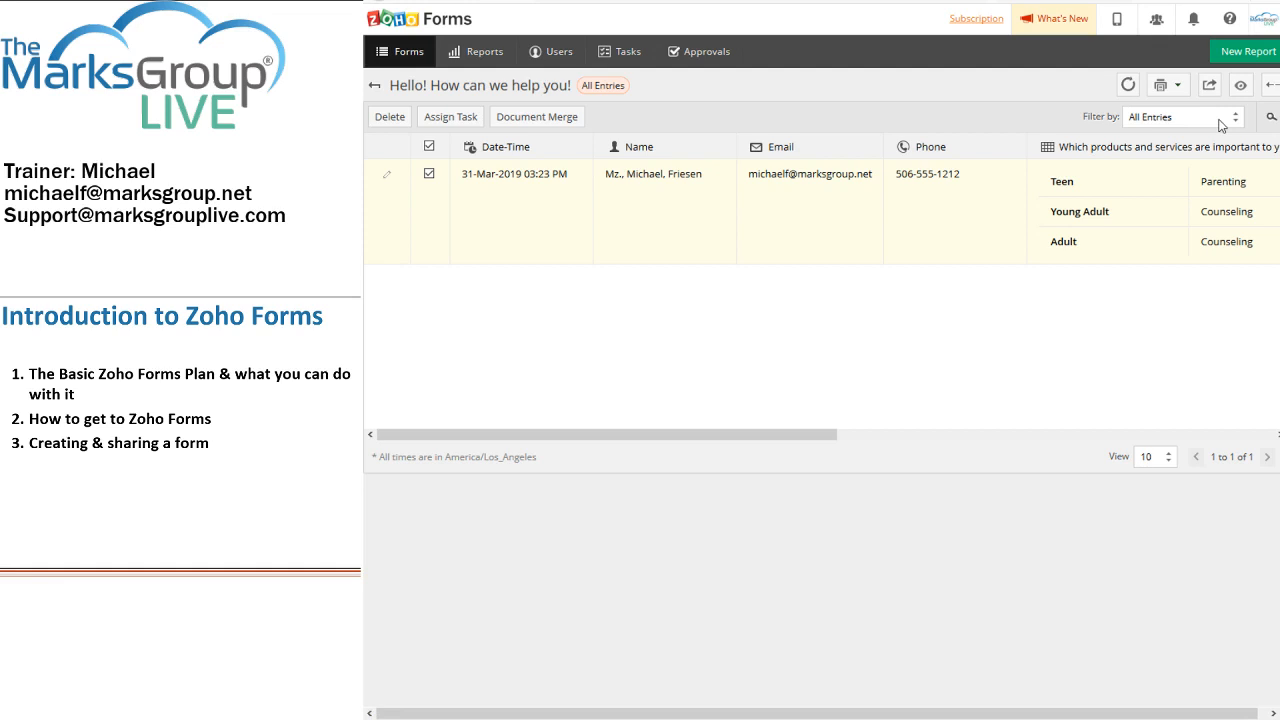
left_click(1269, 118)
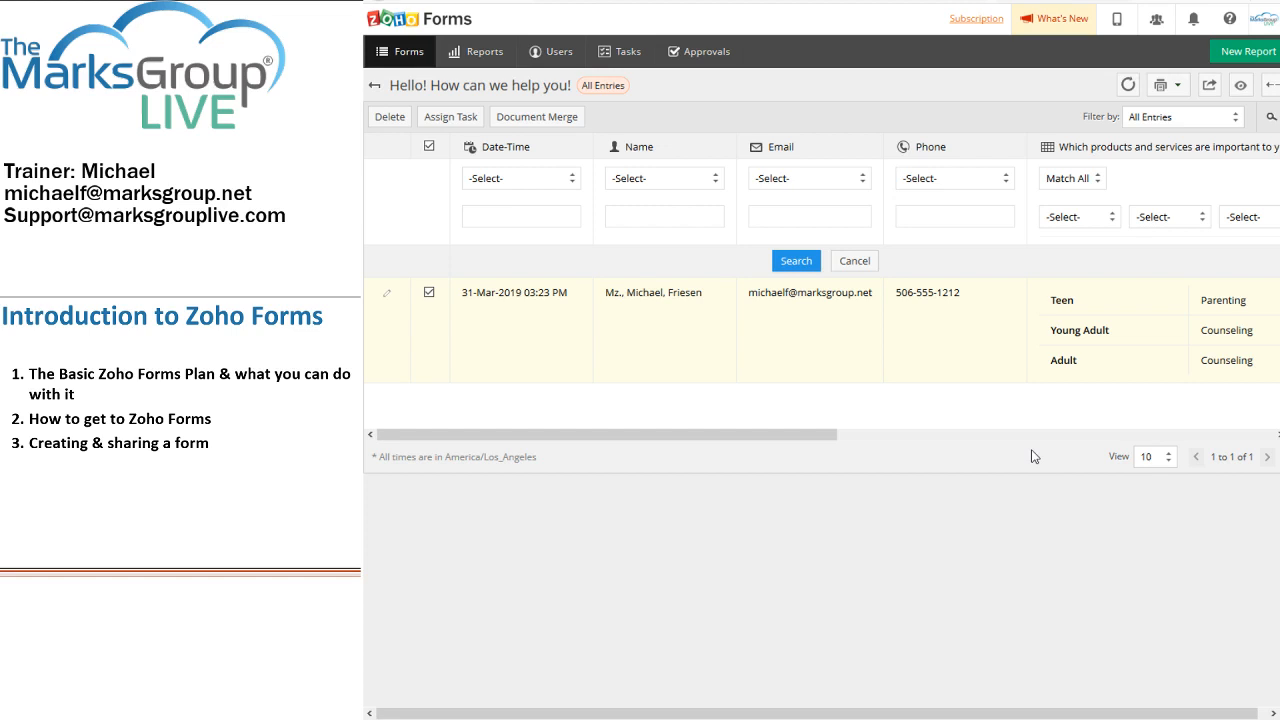
left_click(832, 227)
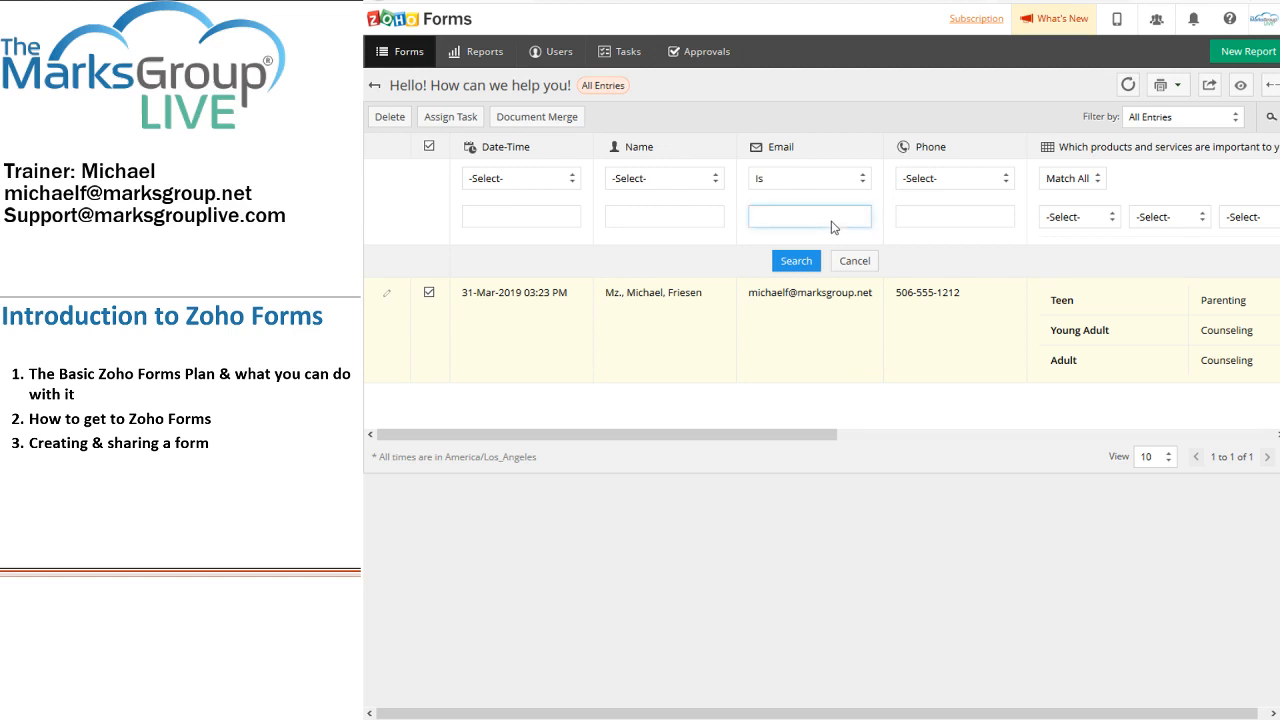
type("me")
left_click(846, 268)
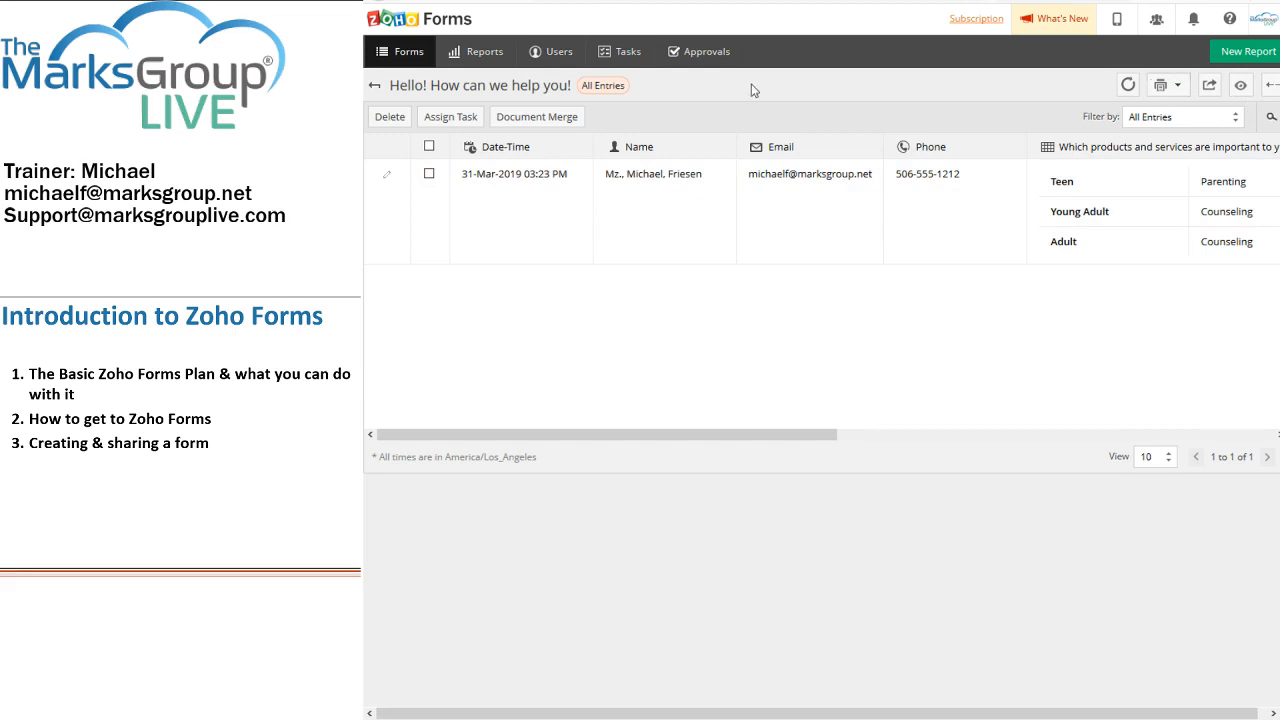
Step: Comment 'This was a great lead; sounded very interested in our services!!' on the entry, then close Edit Record
left_click(388, 180)
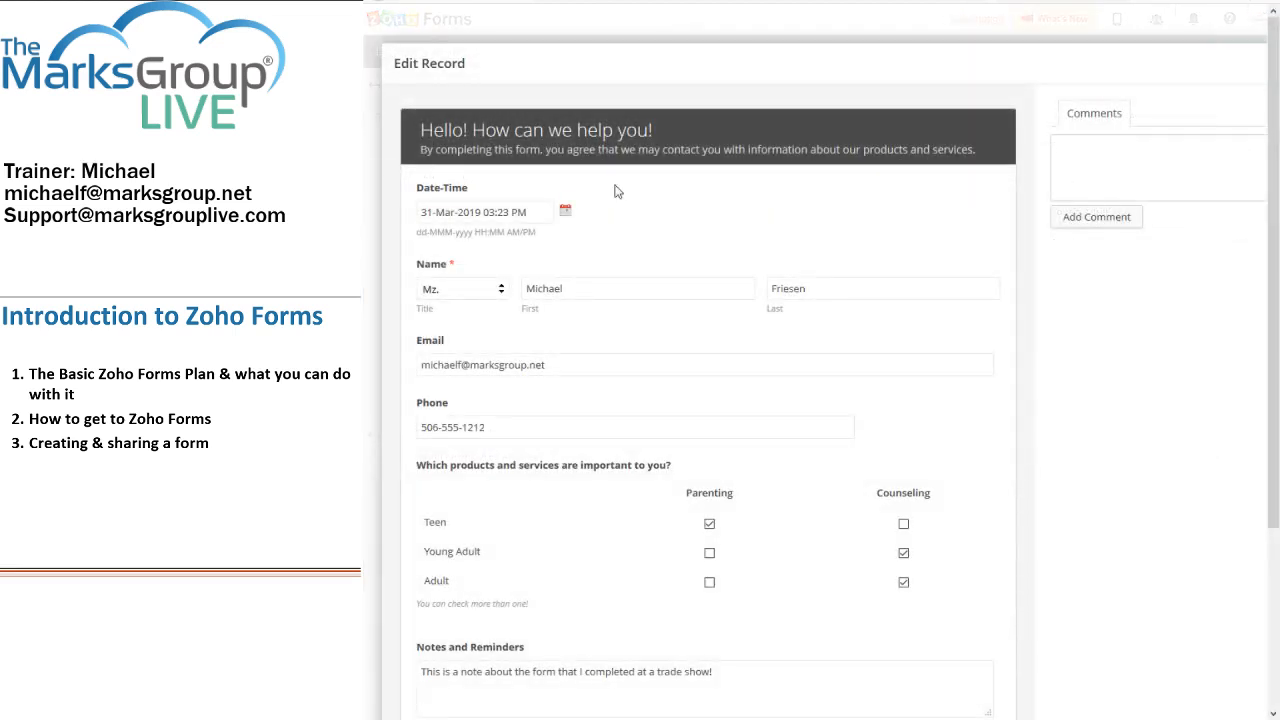
scroll(975, 203, "down", 5)
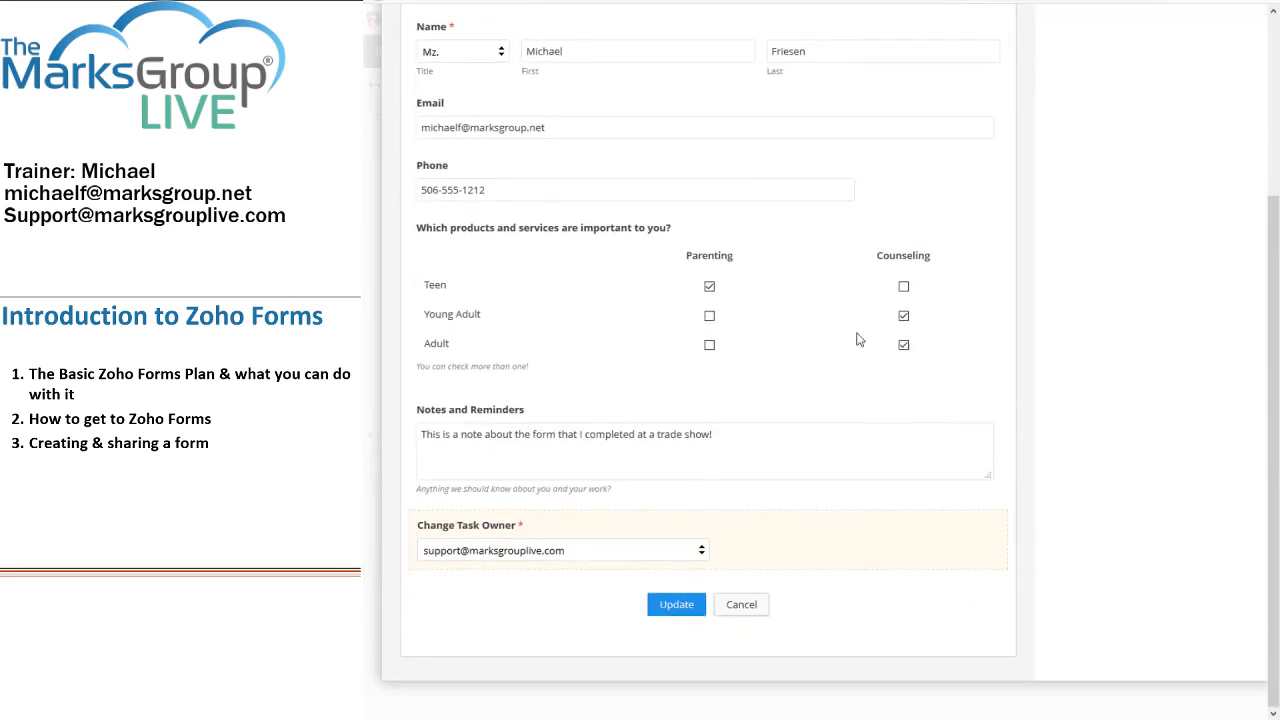
left_click(803, 435)
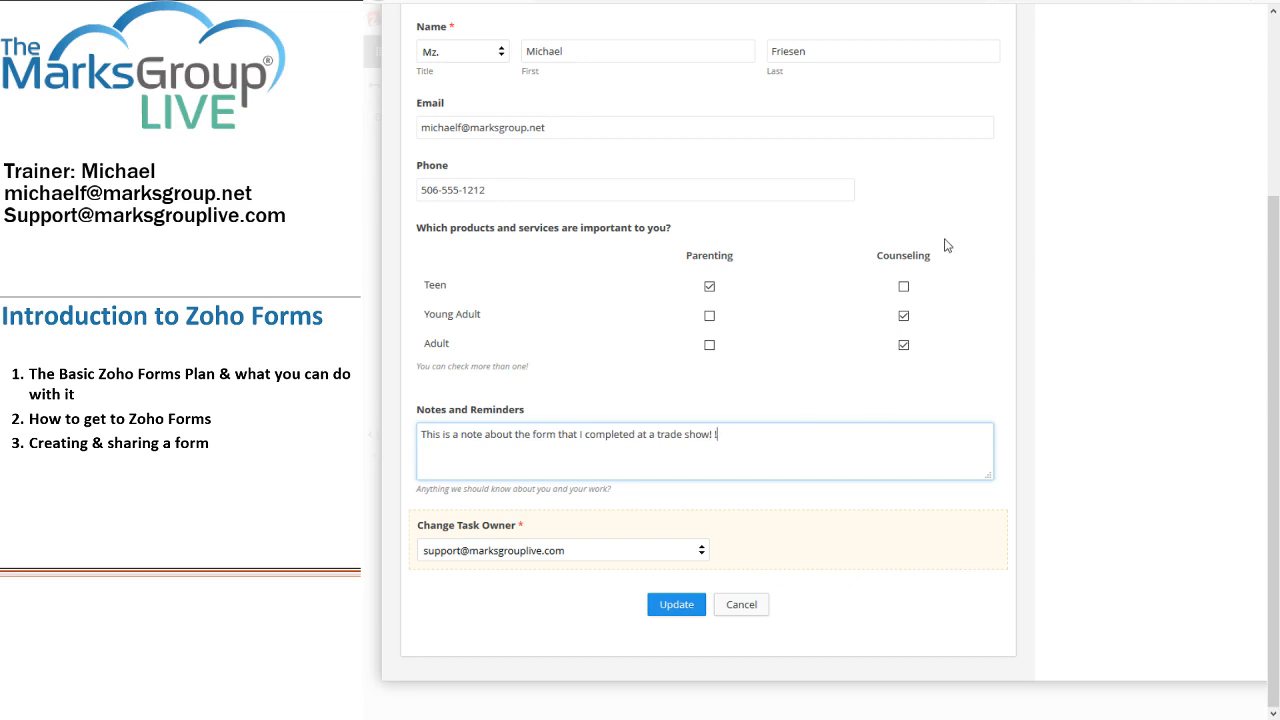
scroll(943, 246, "up", 3)
left_click(1102, 167)
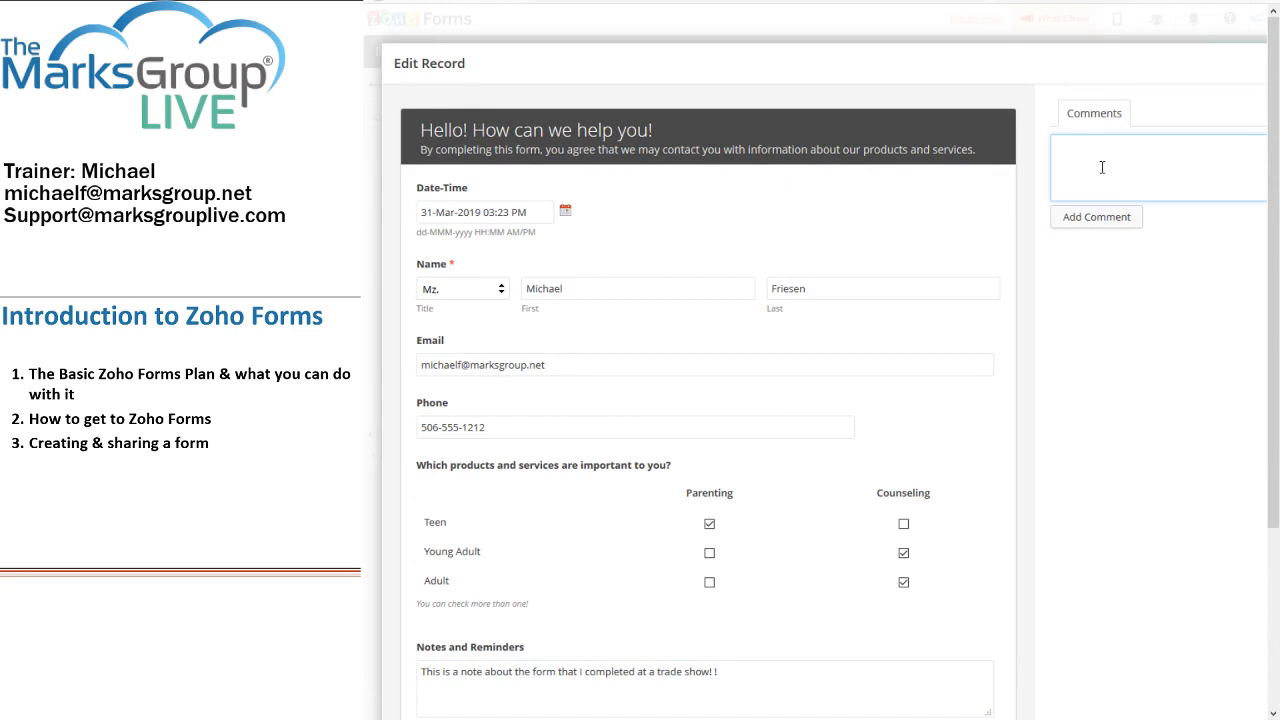
type("This was a great lead; sounded very interested in")
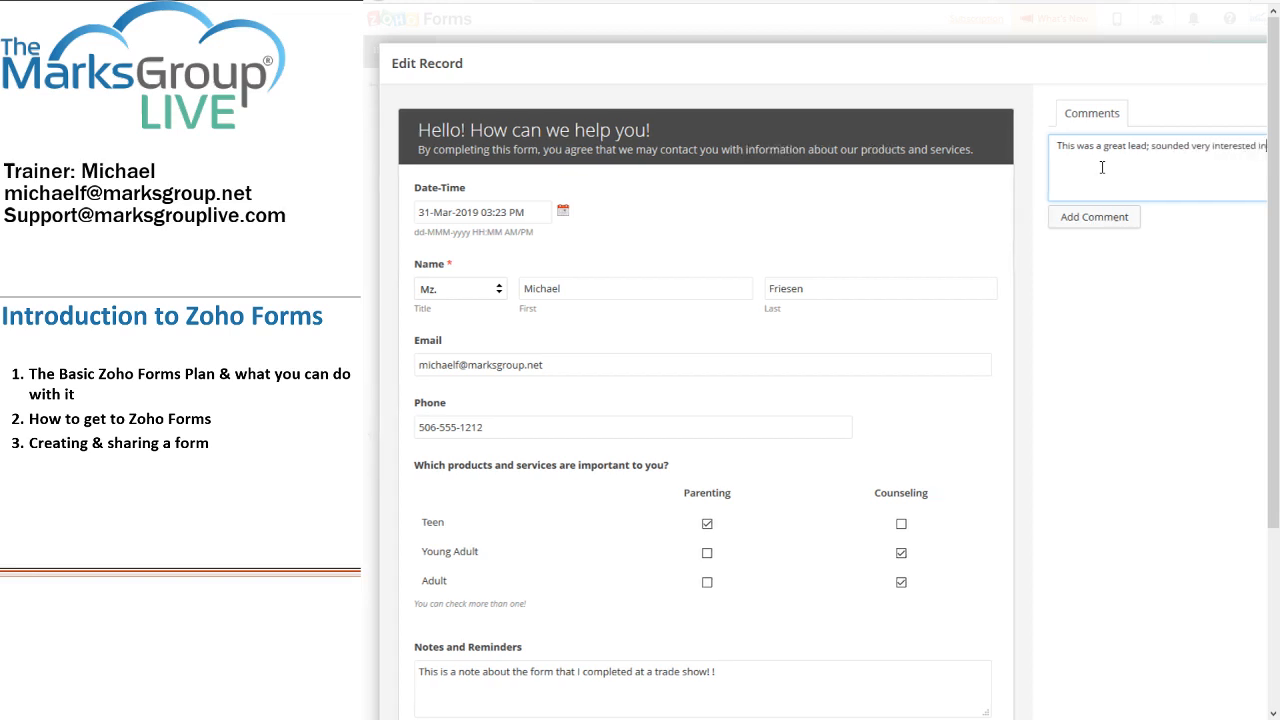
type(" our se")
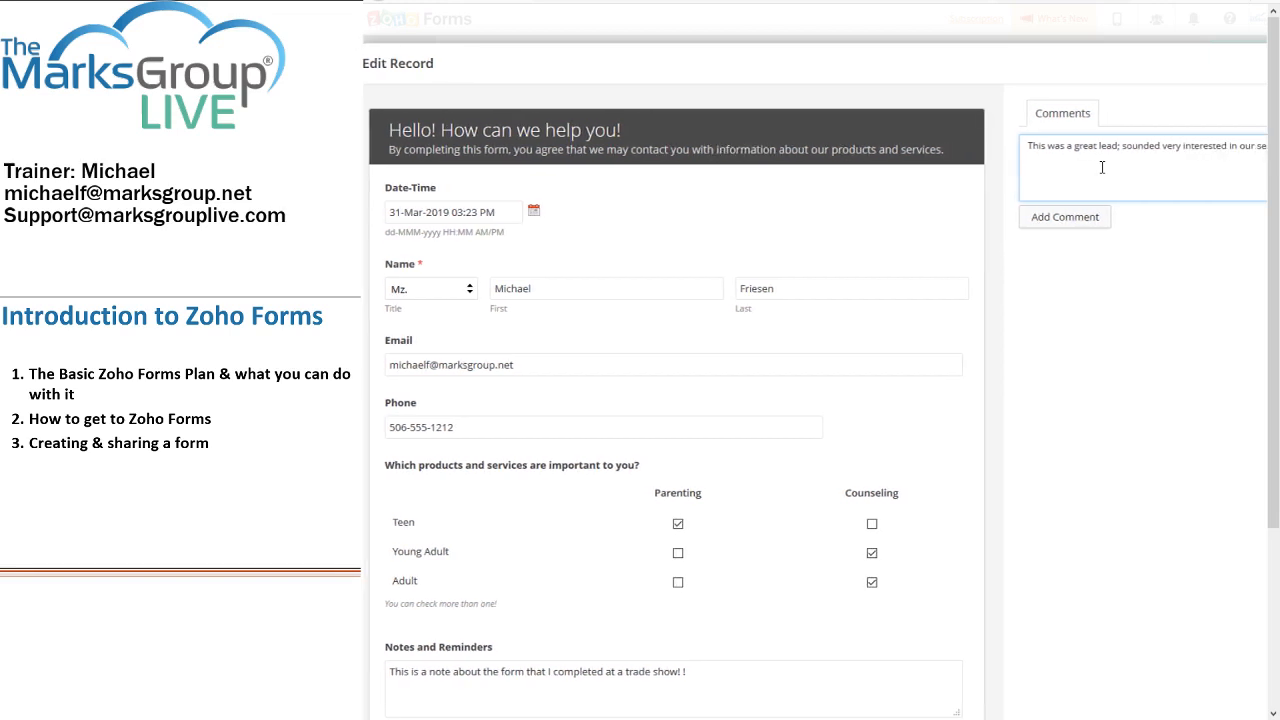
type("rvices!!")
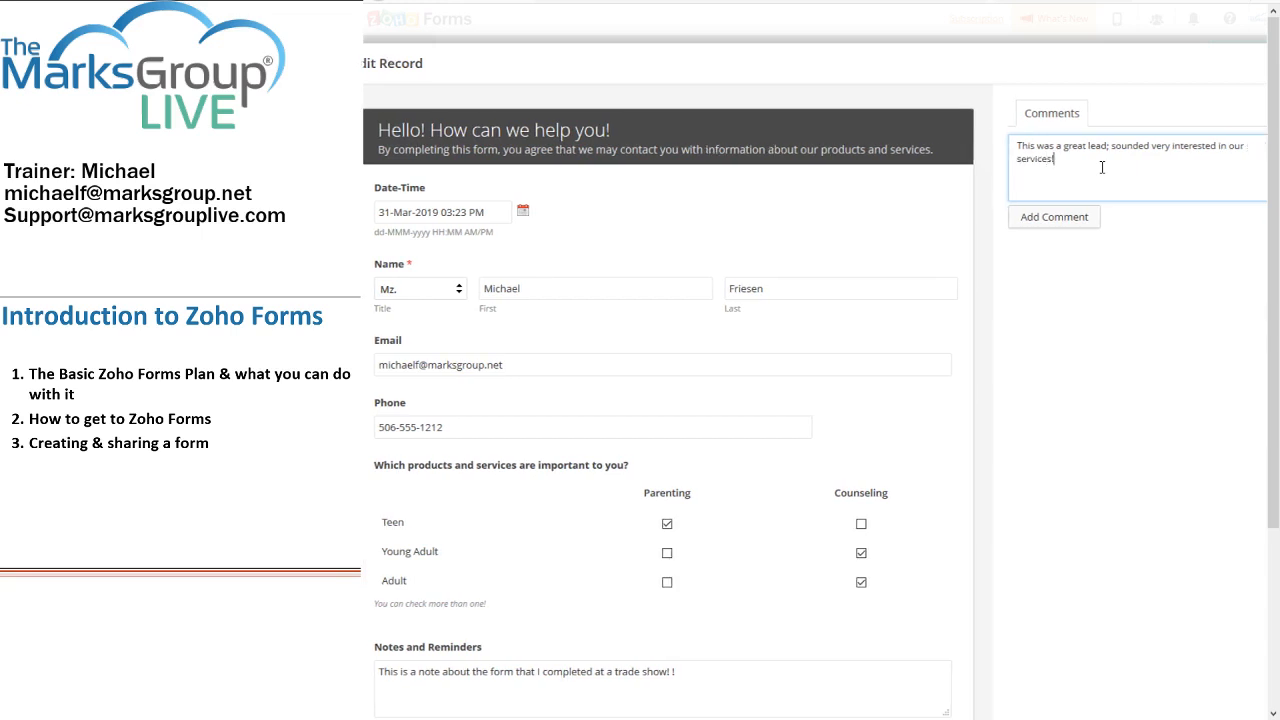
left_click(1063, 228)
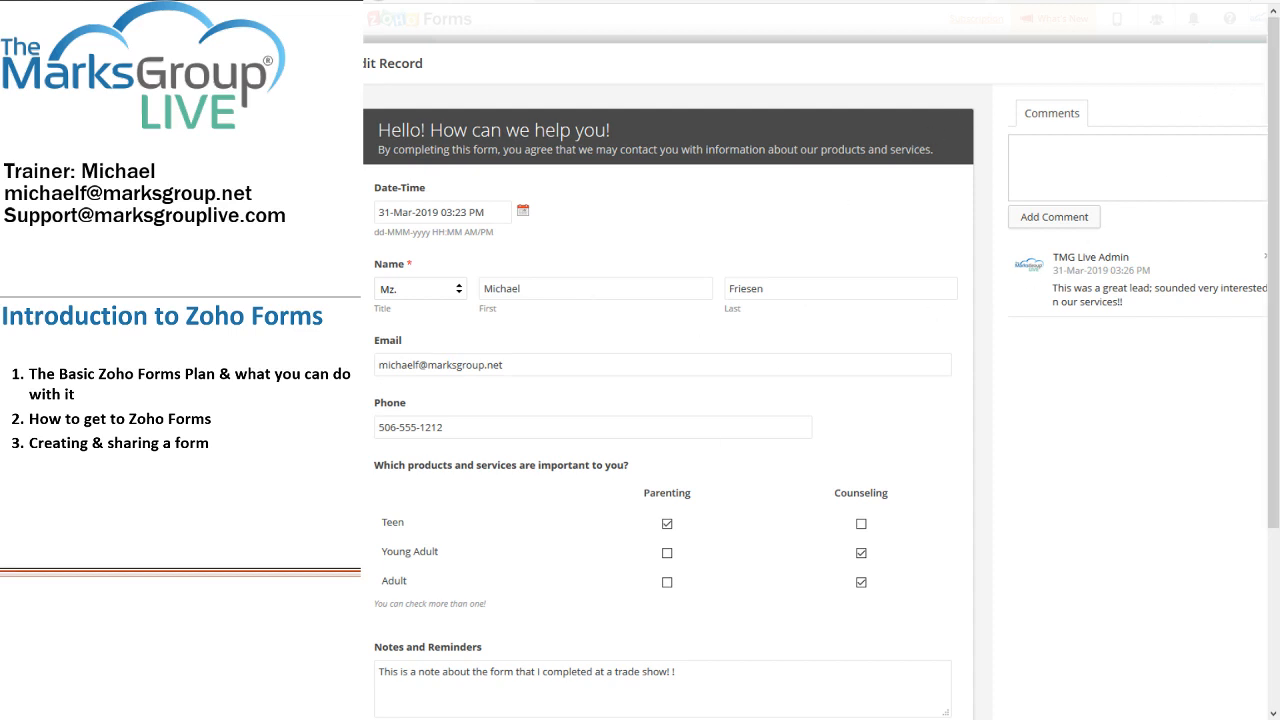
left_click_drag(367, 252, 366, 250)
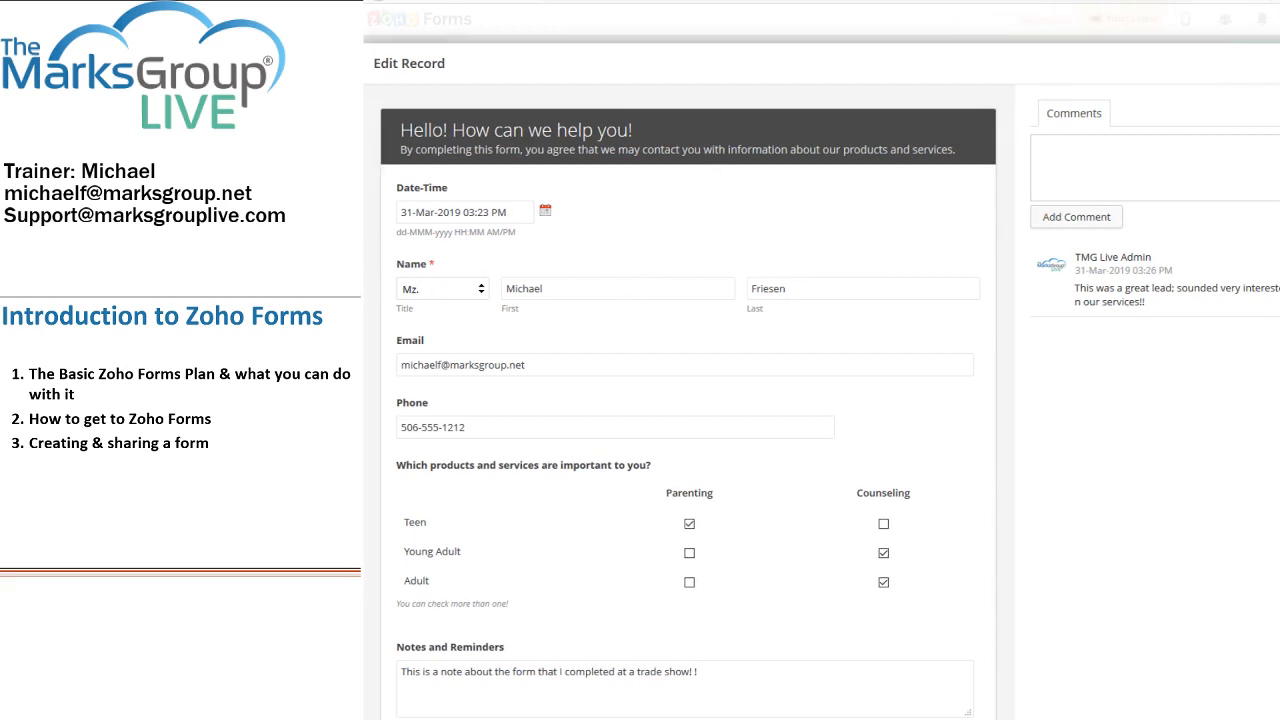
left_click(1279, 63)
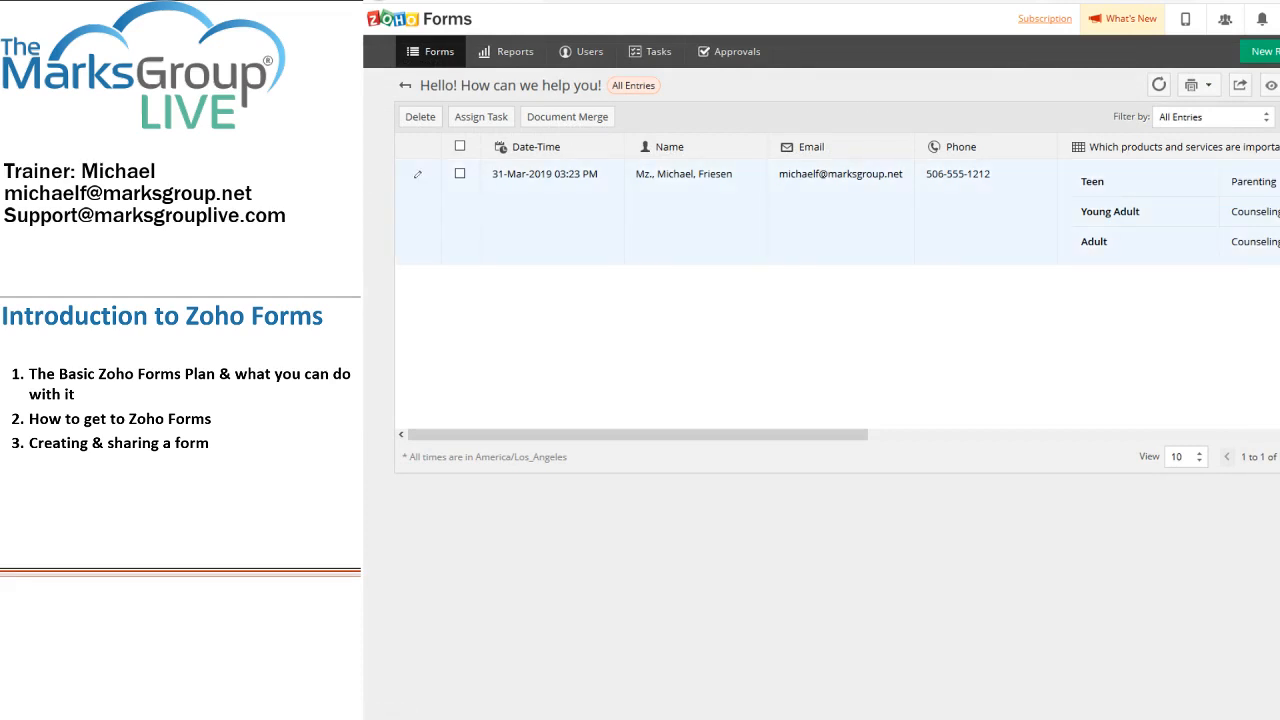
left_click(497, 218)
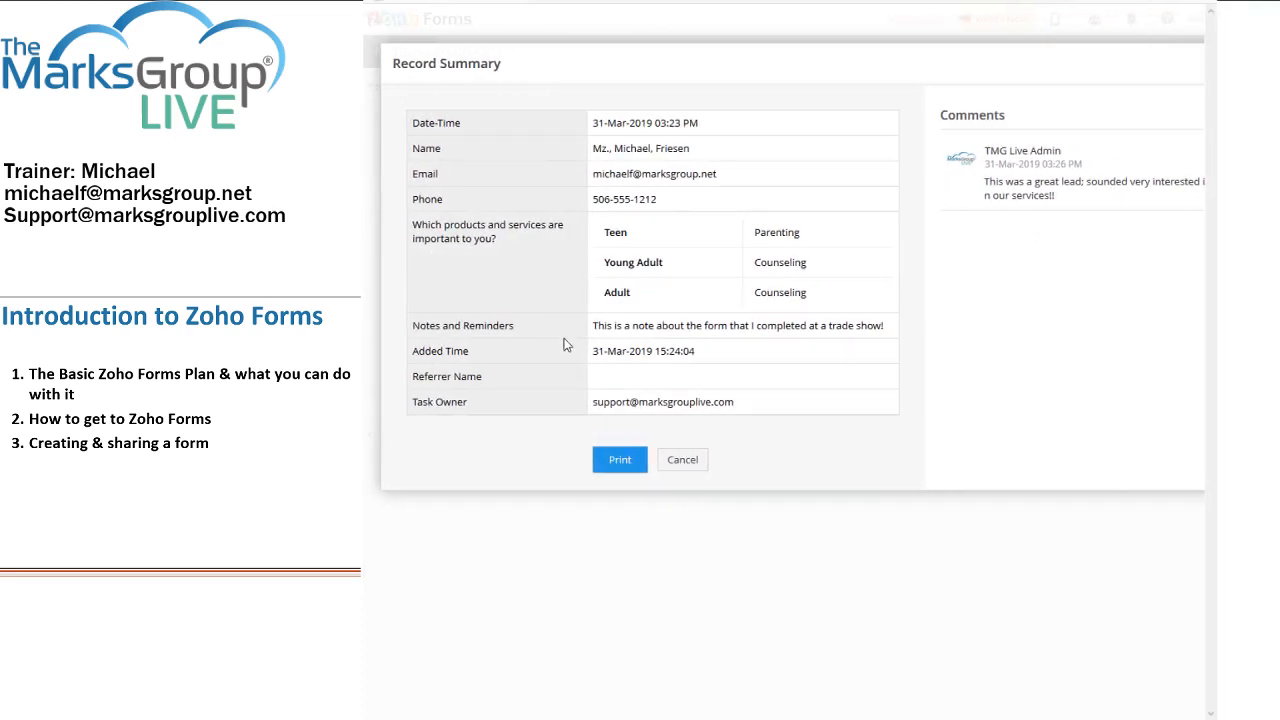
left_click(688, 458)
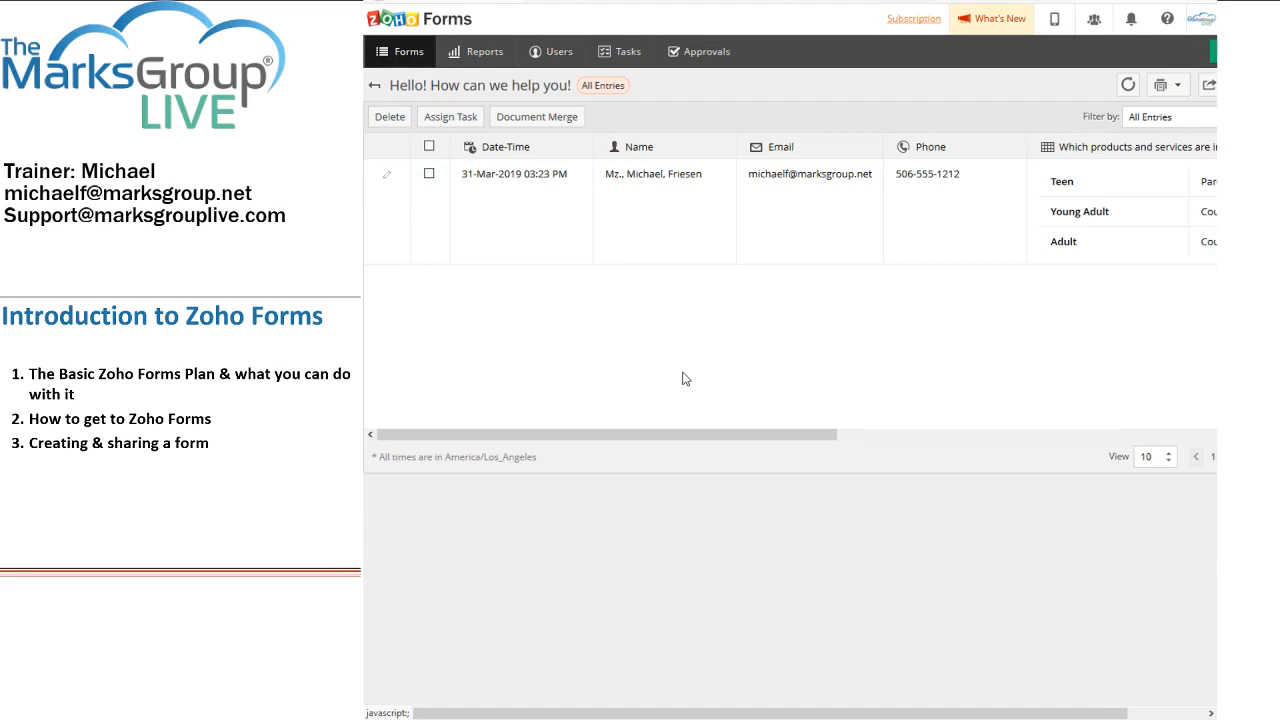
left_click(408, 51)
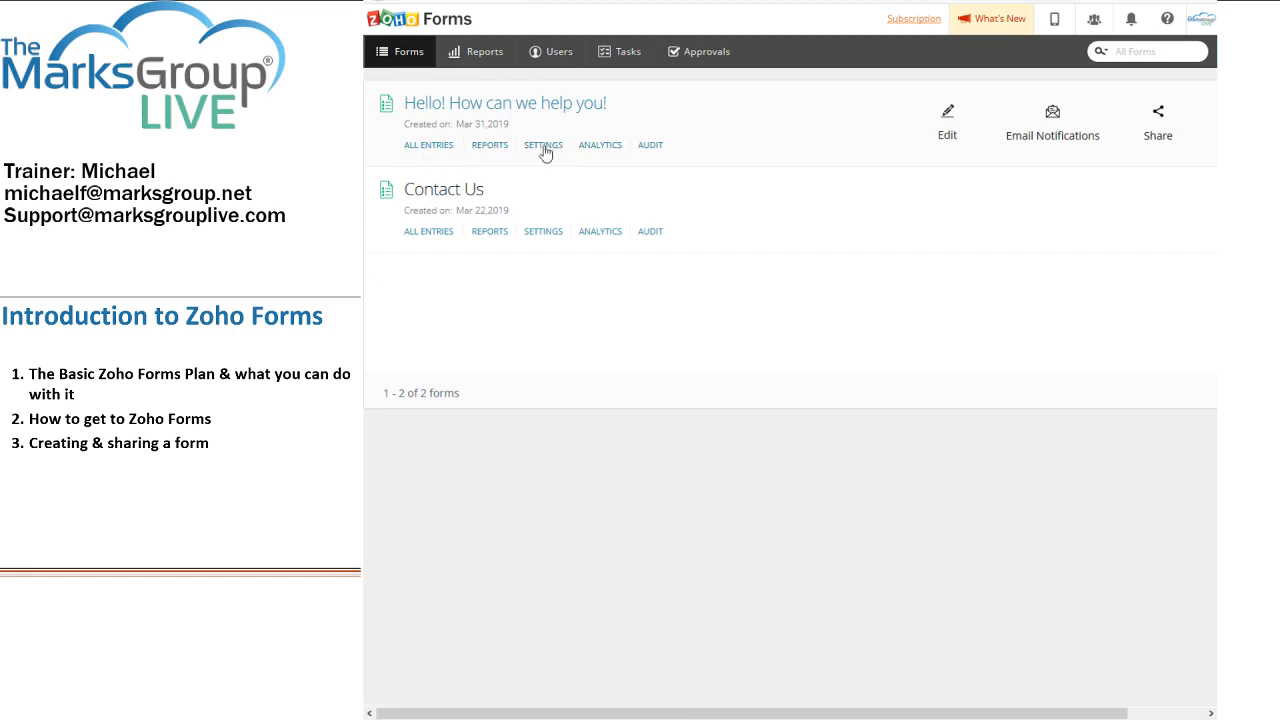
left_click(432, 146)
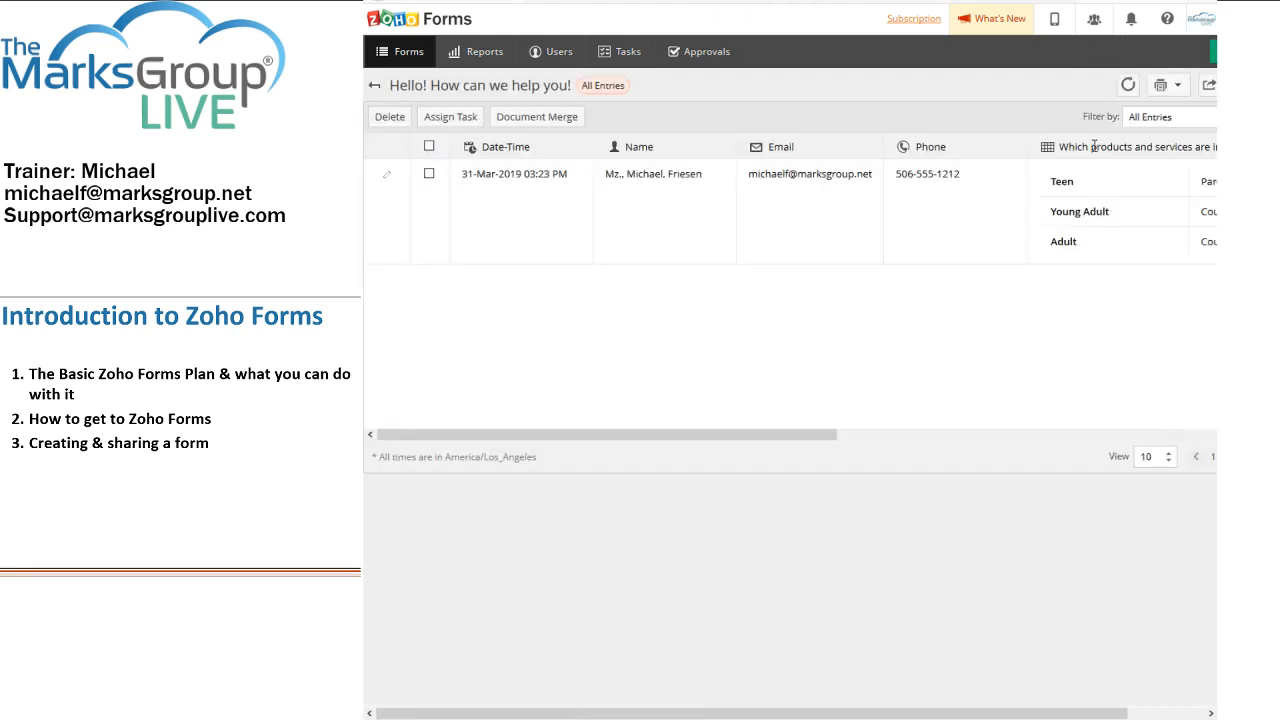
left_click(1208, 88)
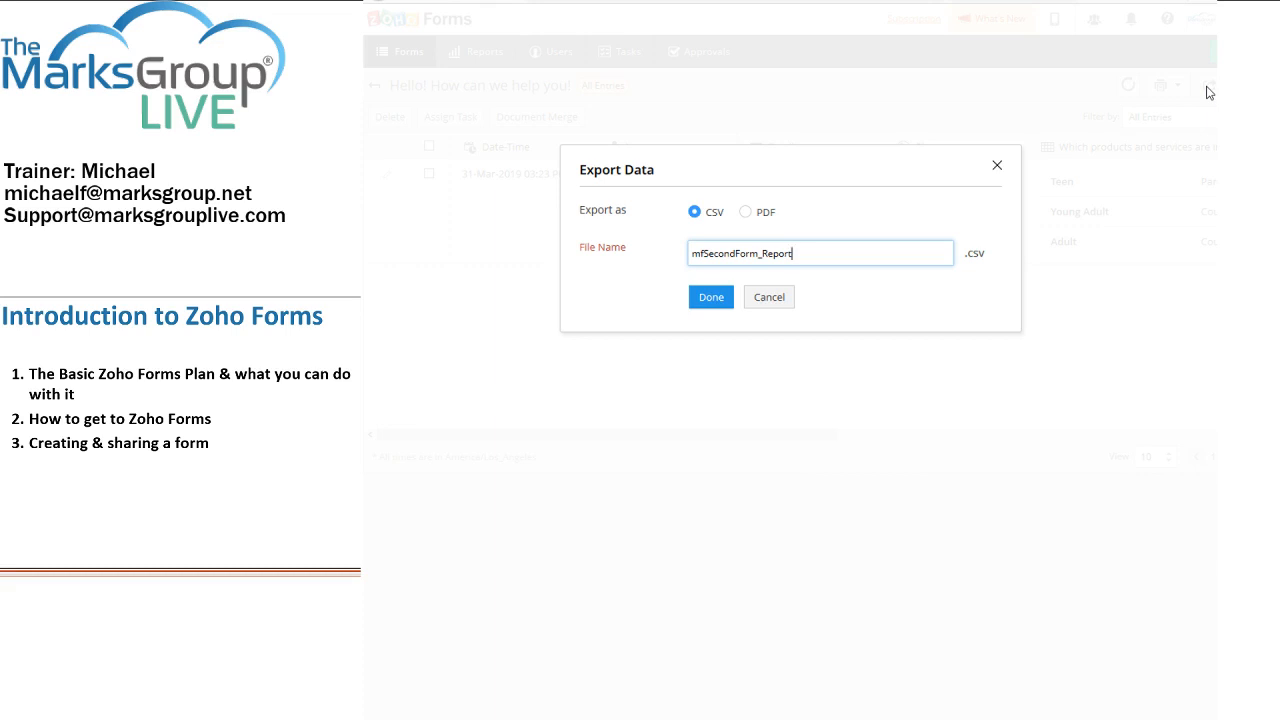
left_click(775, 302)
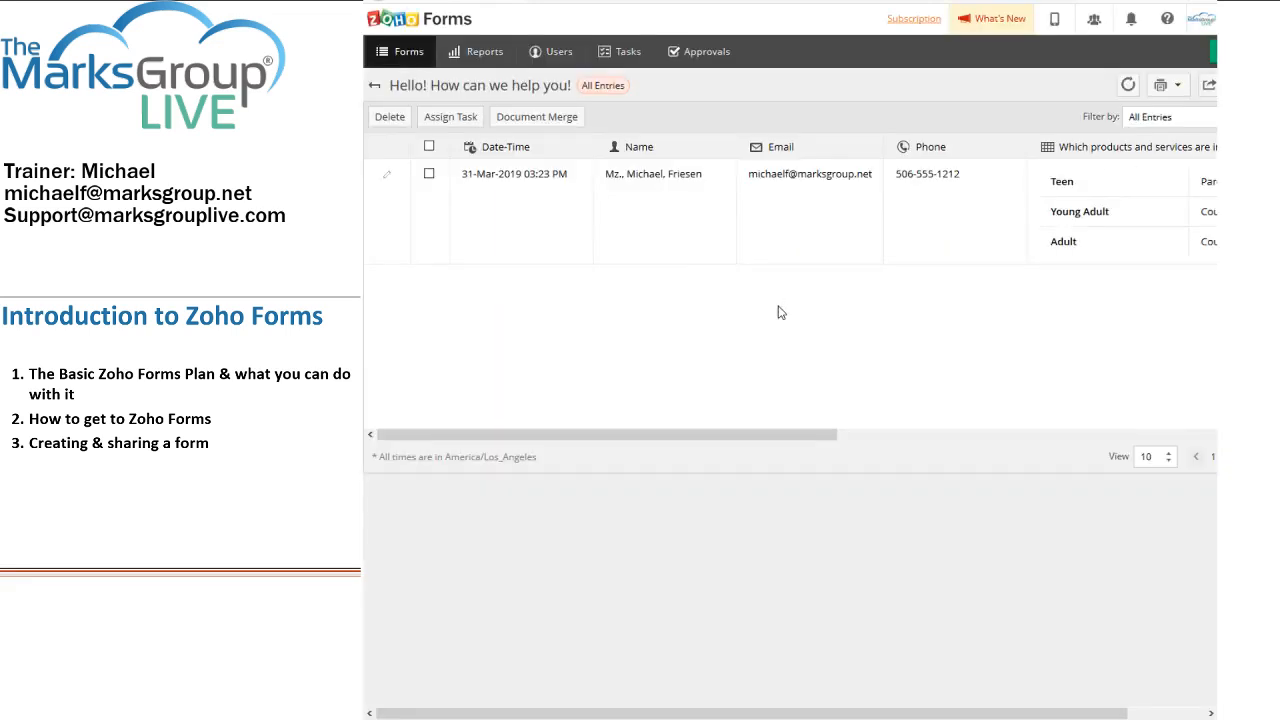
Step: From the forms list, open SETTINGS for 'Hello! How can we help you!' and its Integrations tab
left_click(379, 89)
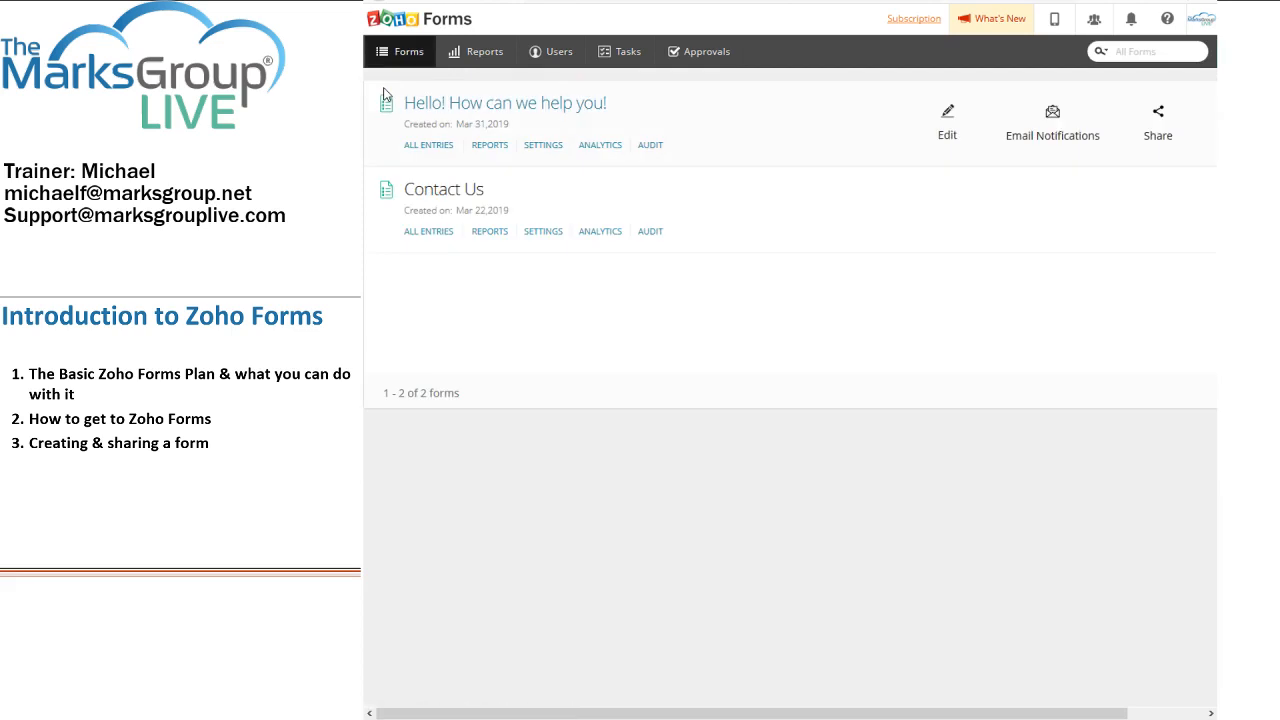
left_click(549, 146)
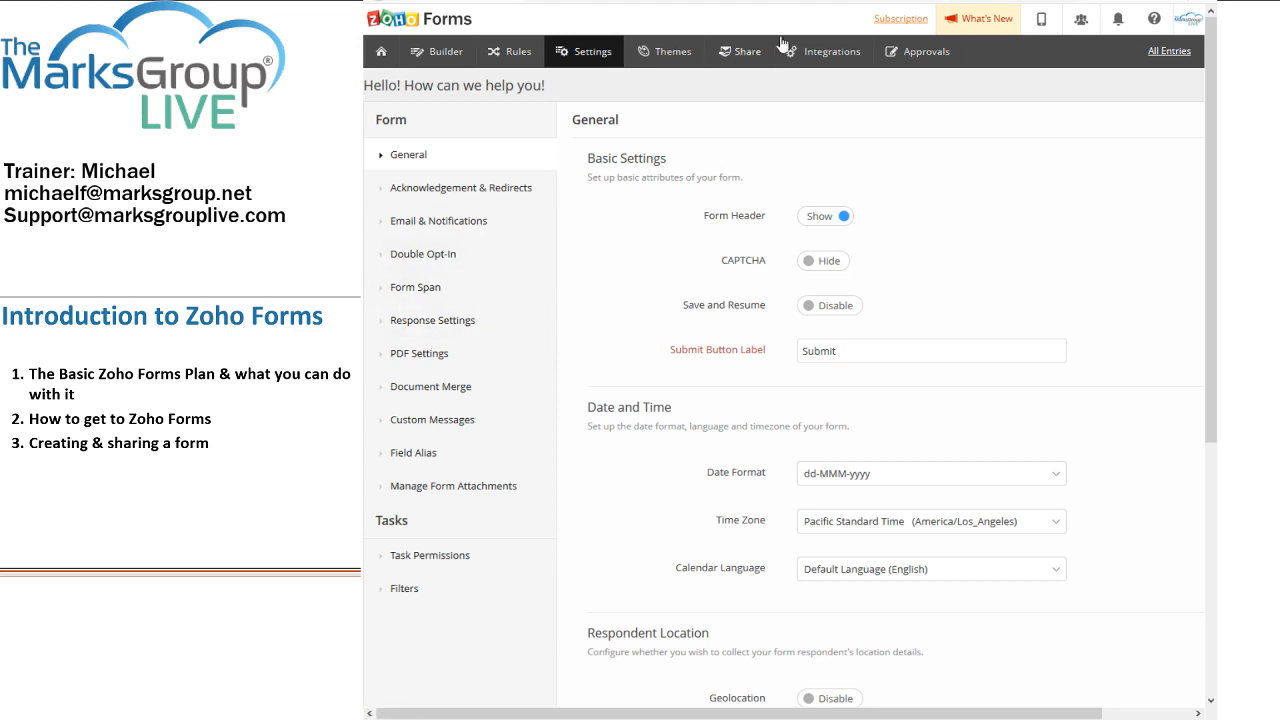
left_click(818, 58)
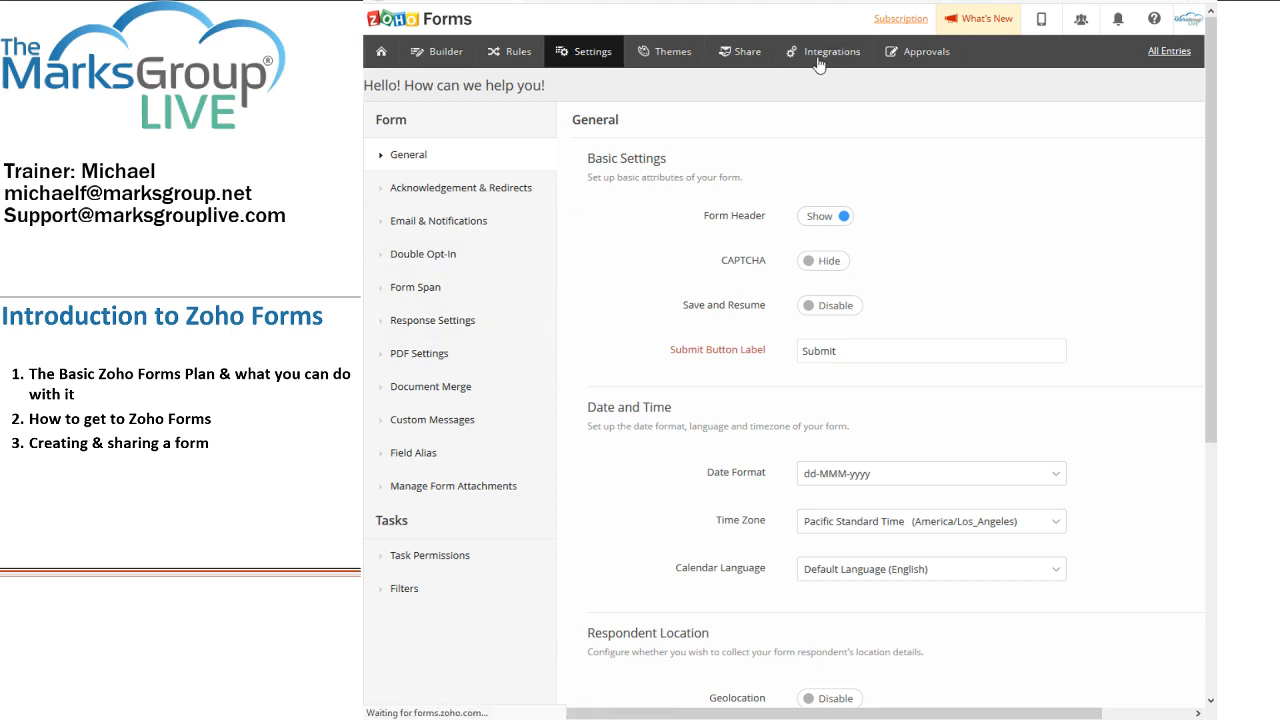